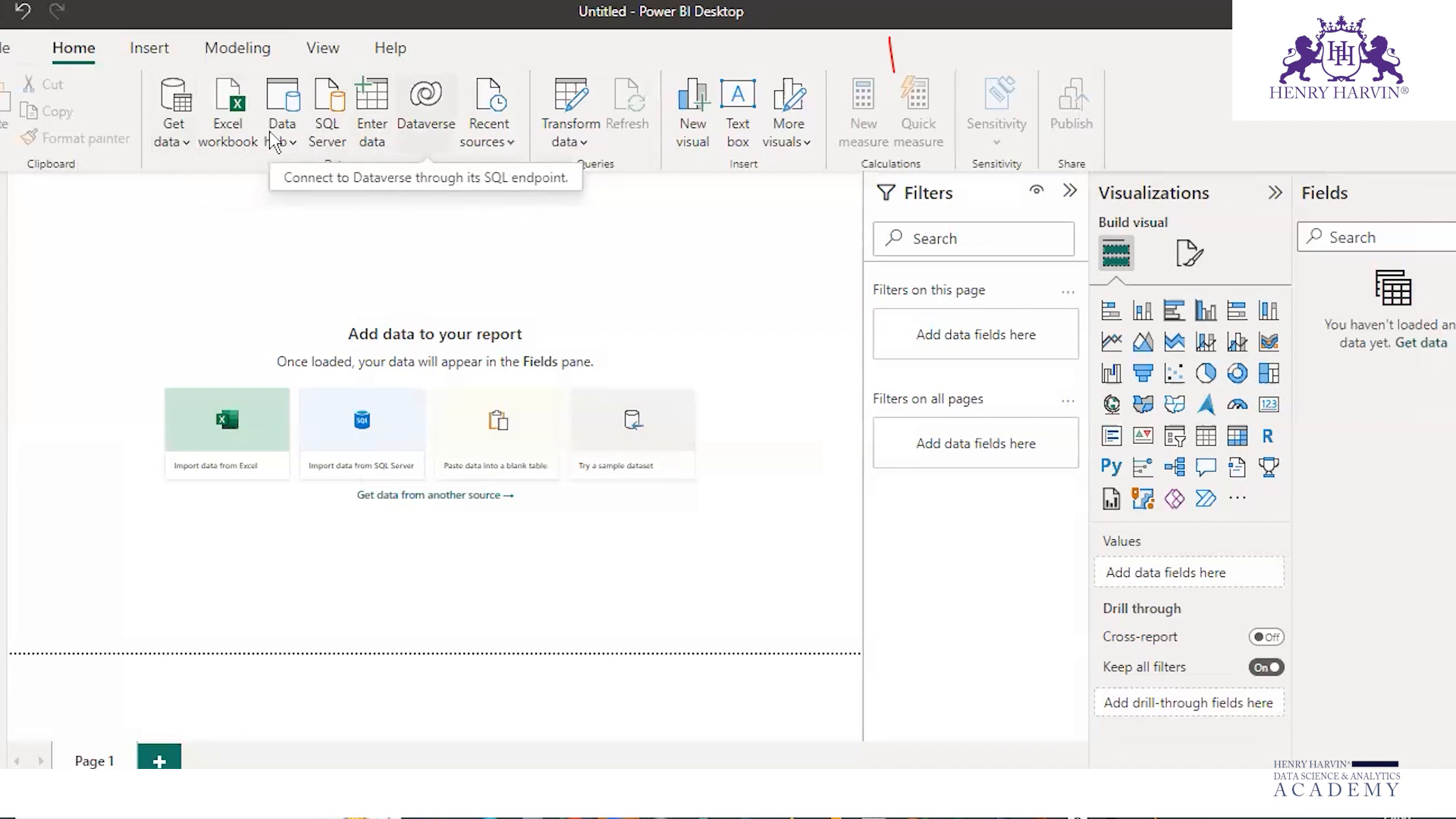
# Open the full list of Get Data sources and review the file types, such as Text/CSV, XML and PDF, and the Database category
pyautogui.click(186, 144)
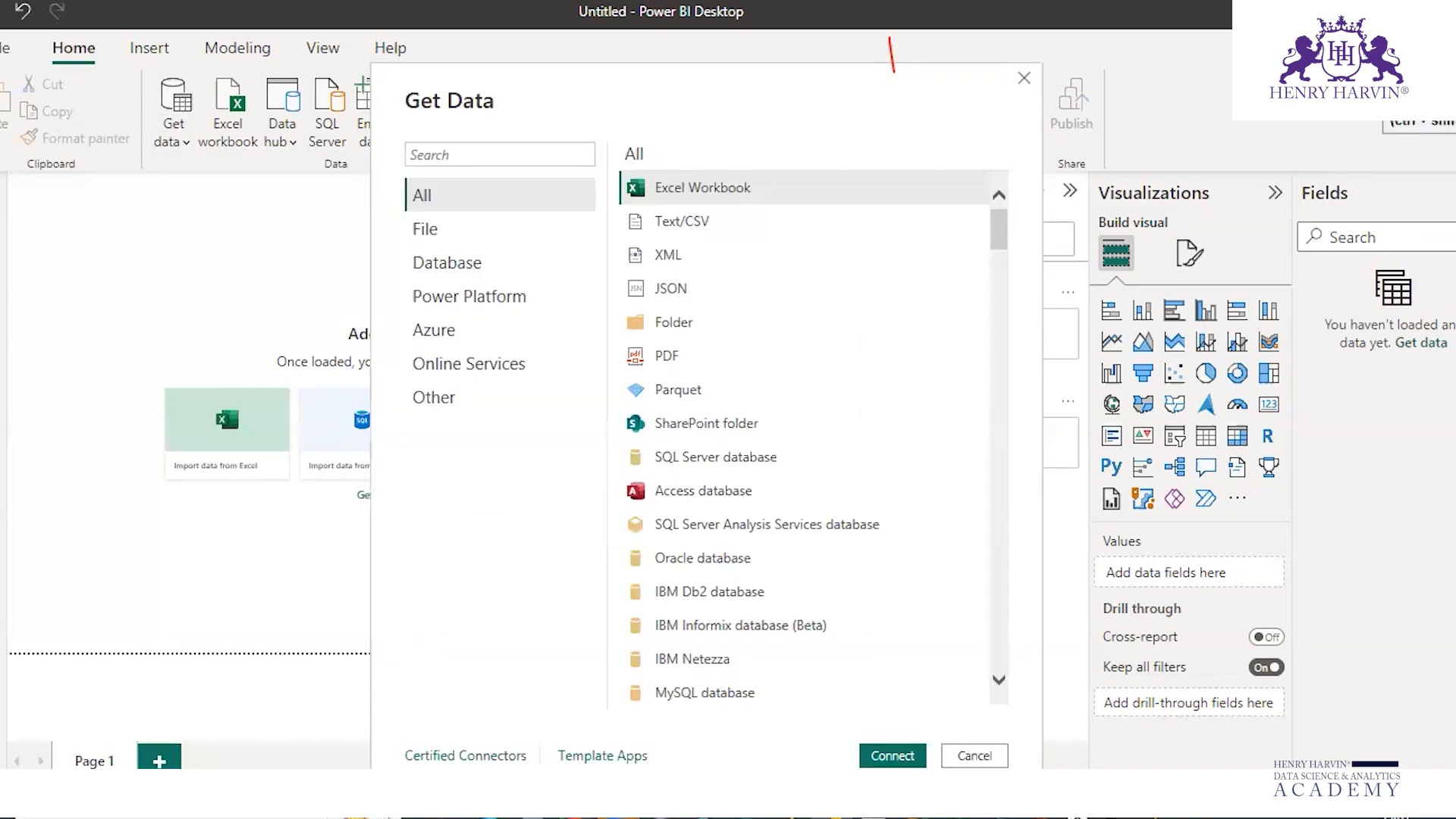
pyautogui.click(1451, 142)
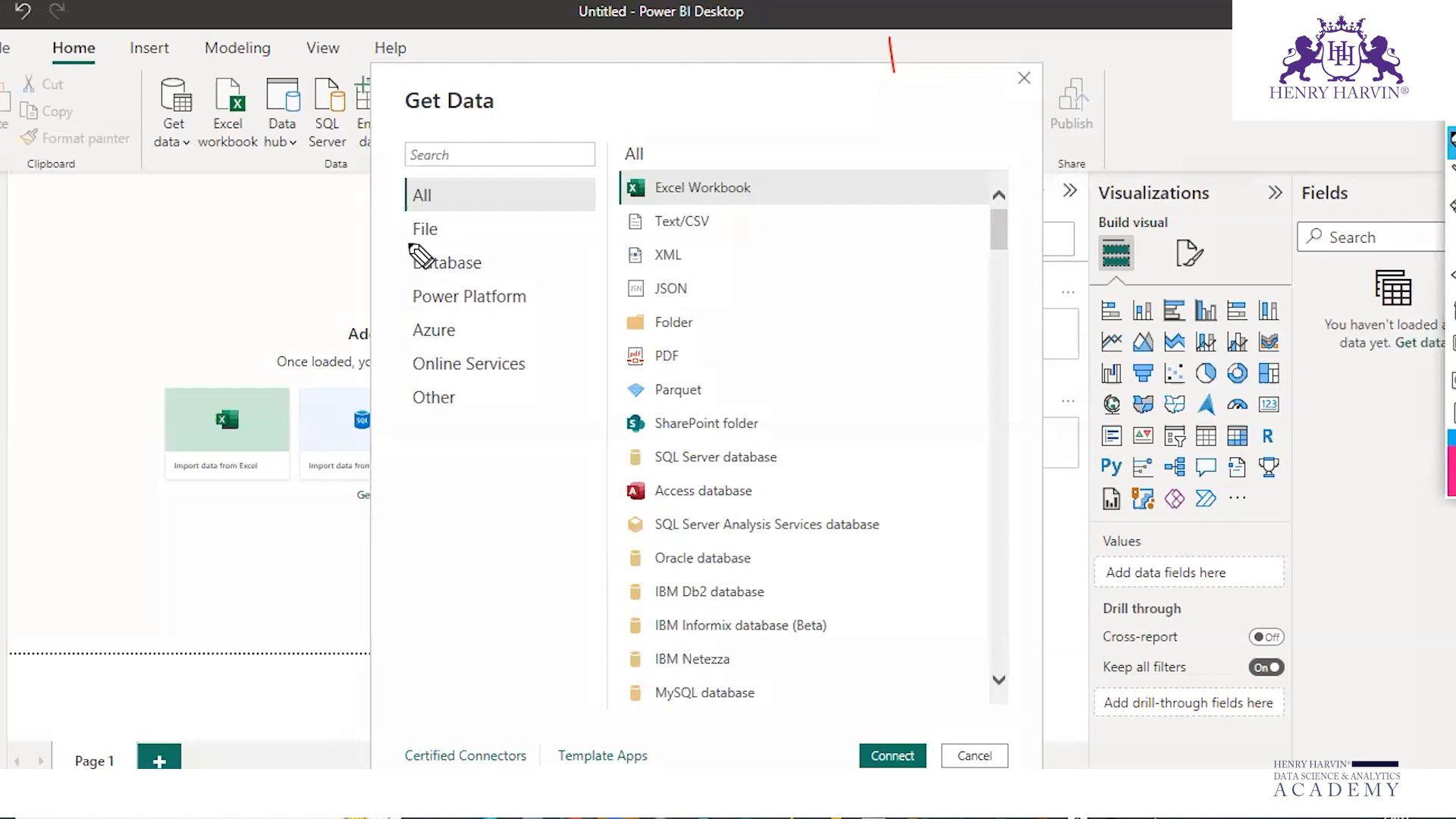
pyautogui.moveTo(410, 242); pyautogui.dragTo(447, 241)
pyautogui.moveTo(673, 232)
pyautogui.mouseDown()
pyautogui.moveTo(699, 232)
pyautogui.moveTo(697, 271)
pyautogui.mouseUp()
pyautogui.moveTo(662, 367); pyautogui.dragTo(691, 366)
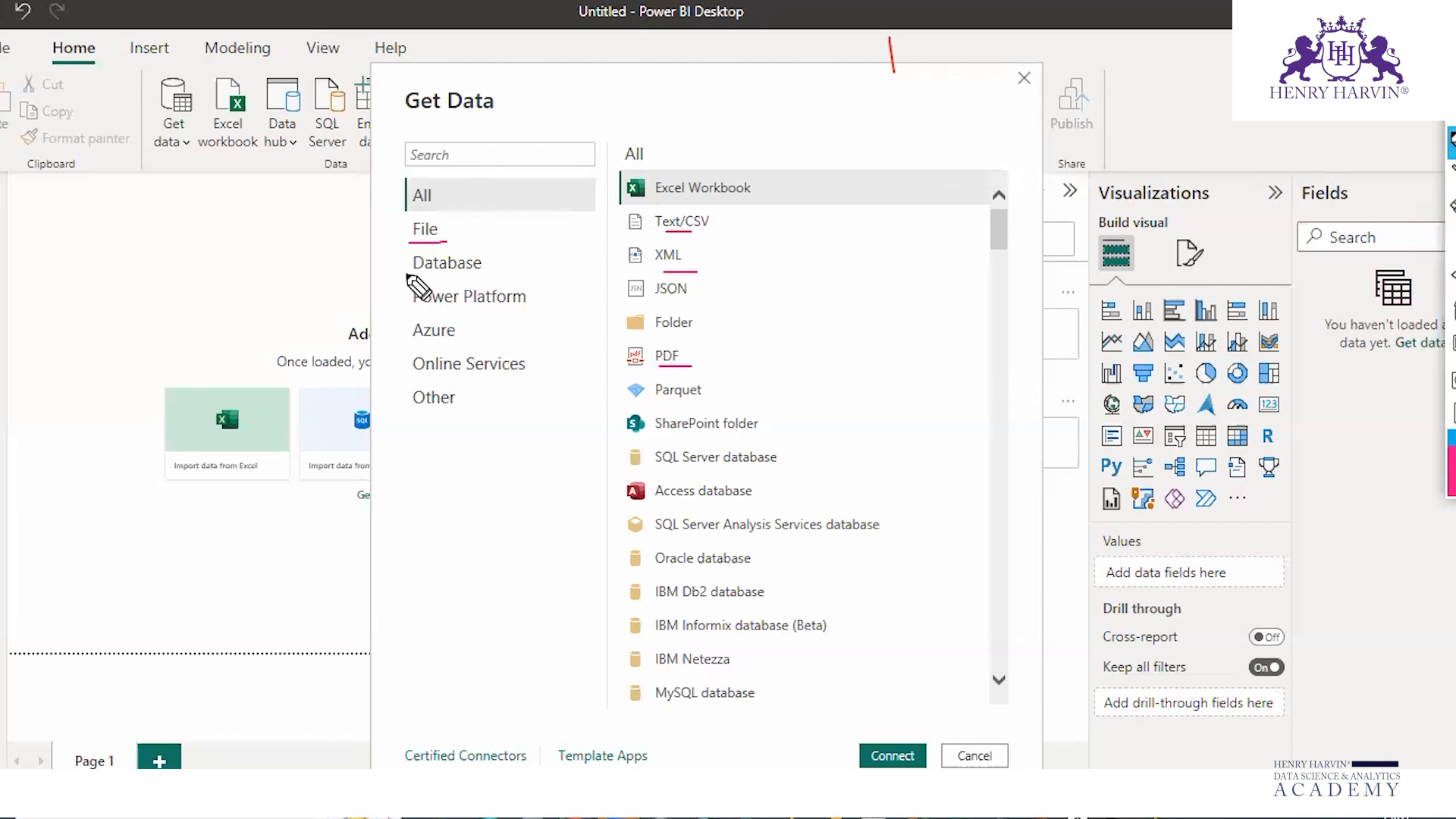
pyautogui.moveTo(407, 276); pyautogui.dragTo(504, 274)
pyautogui.press('Escape')
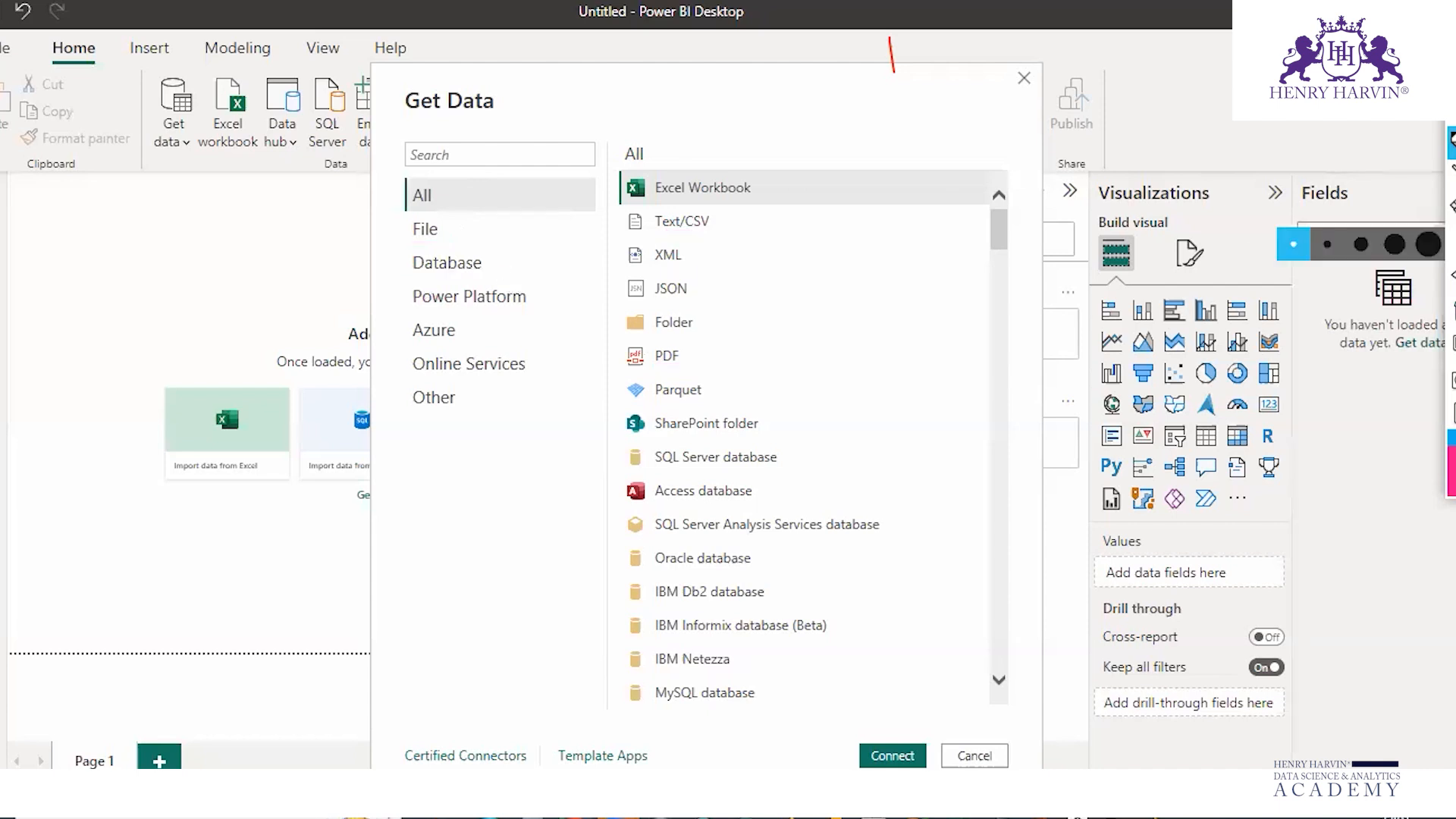
# Examine the data sources offered in the File and Database categories, including Amazon Redshift
pyautogui.click(437, 230)
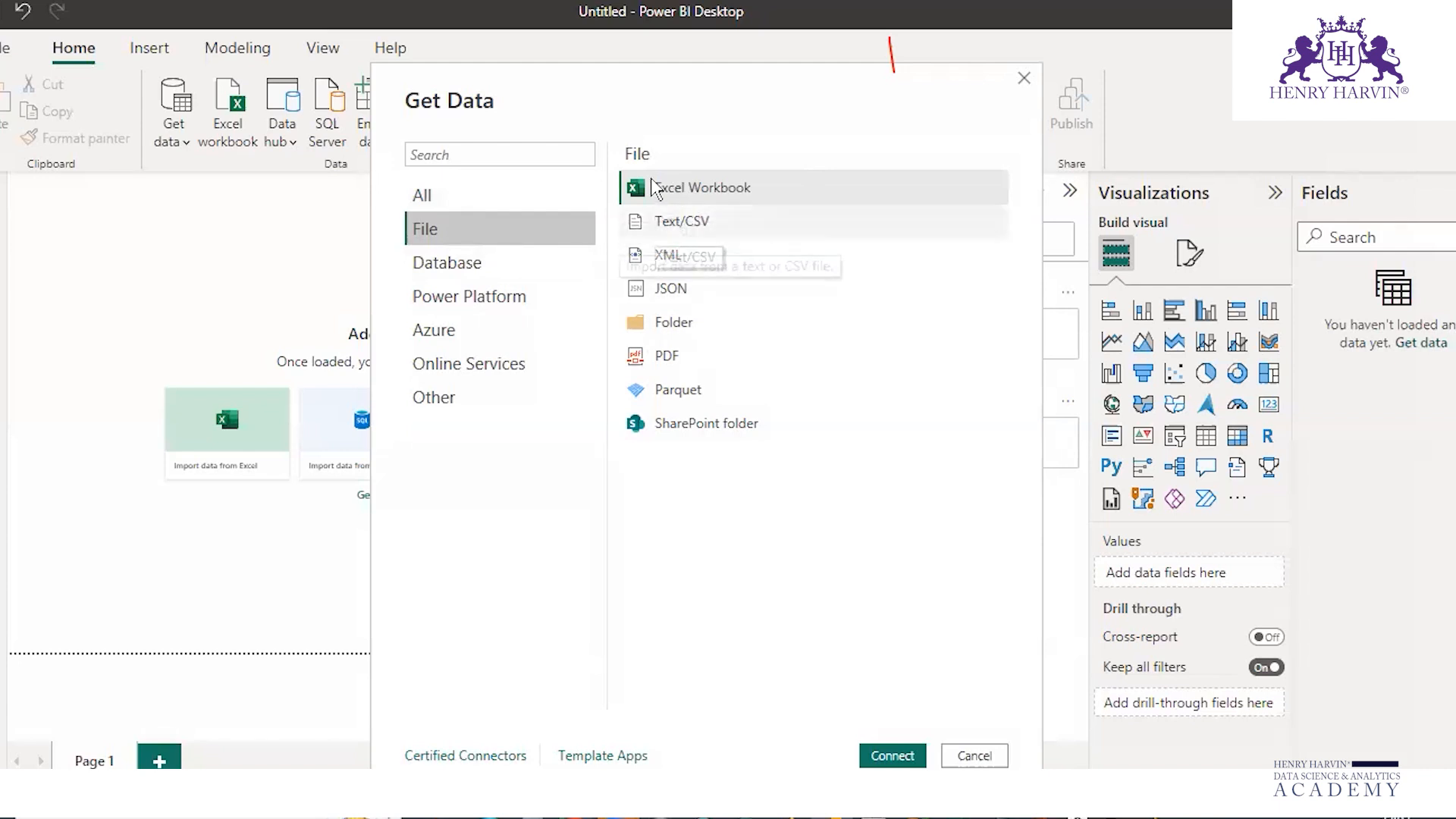
pyautogui.click(464, 273)
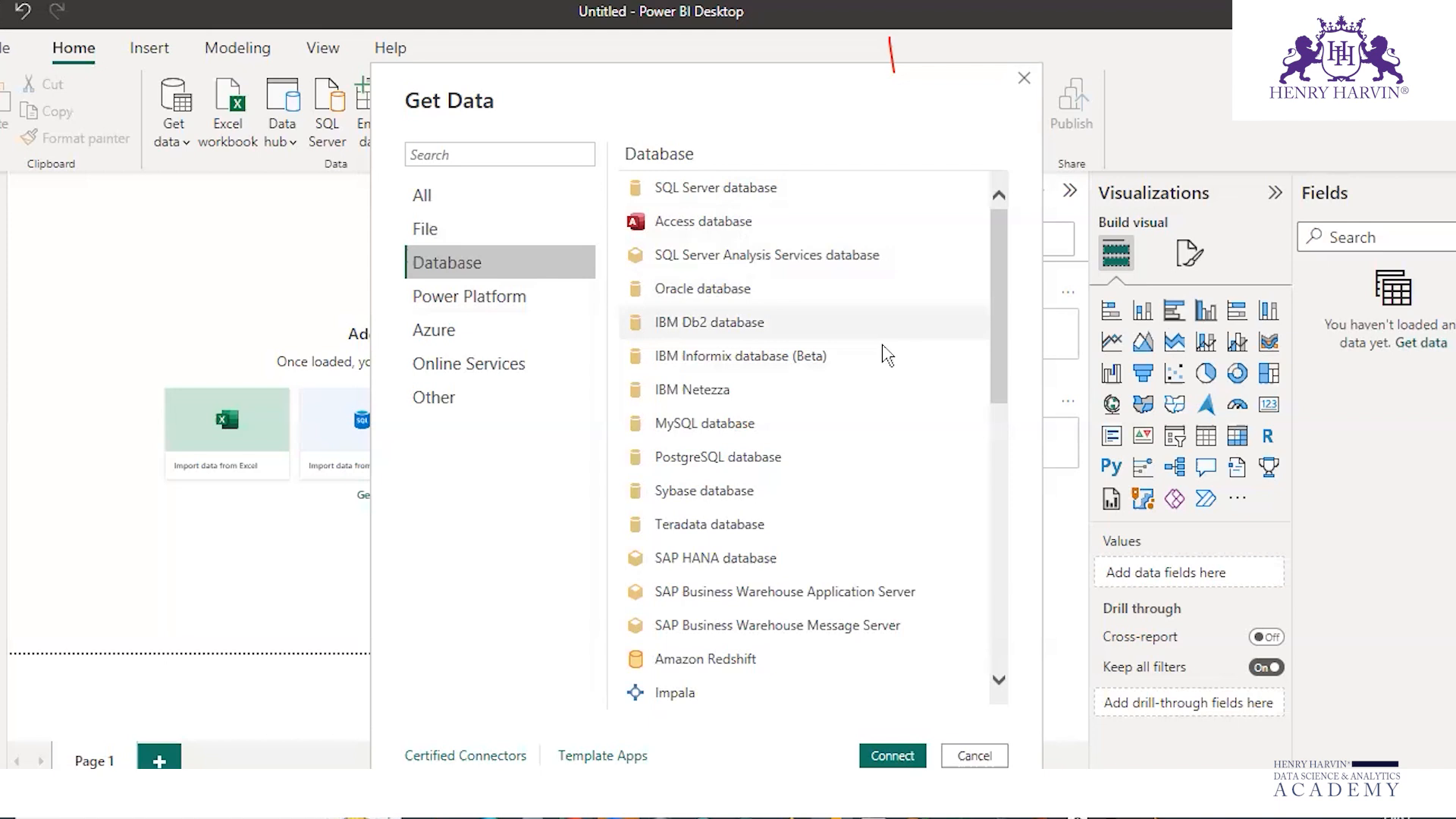
pyautogui.scroll(-3, 704, 454)
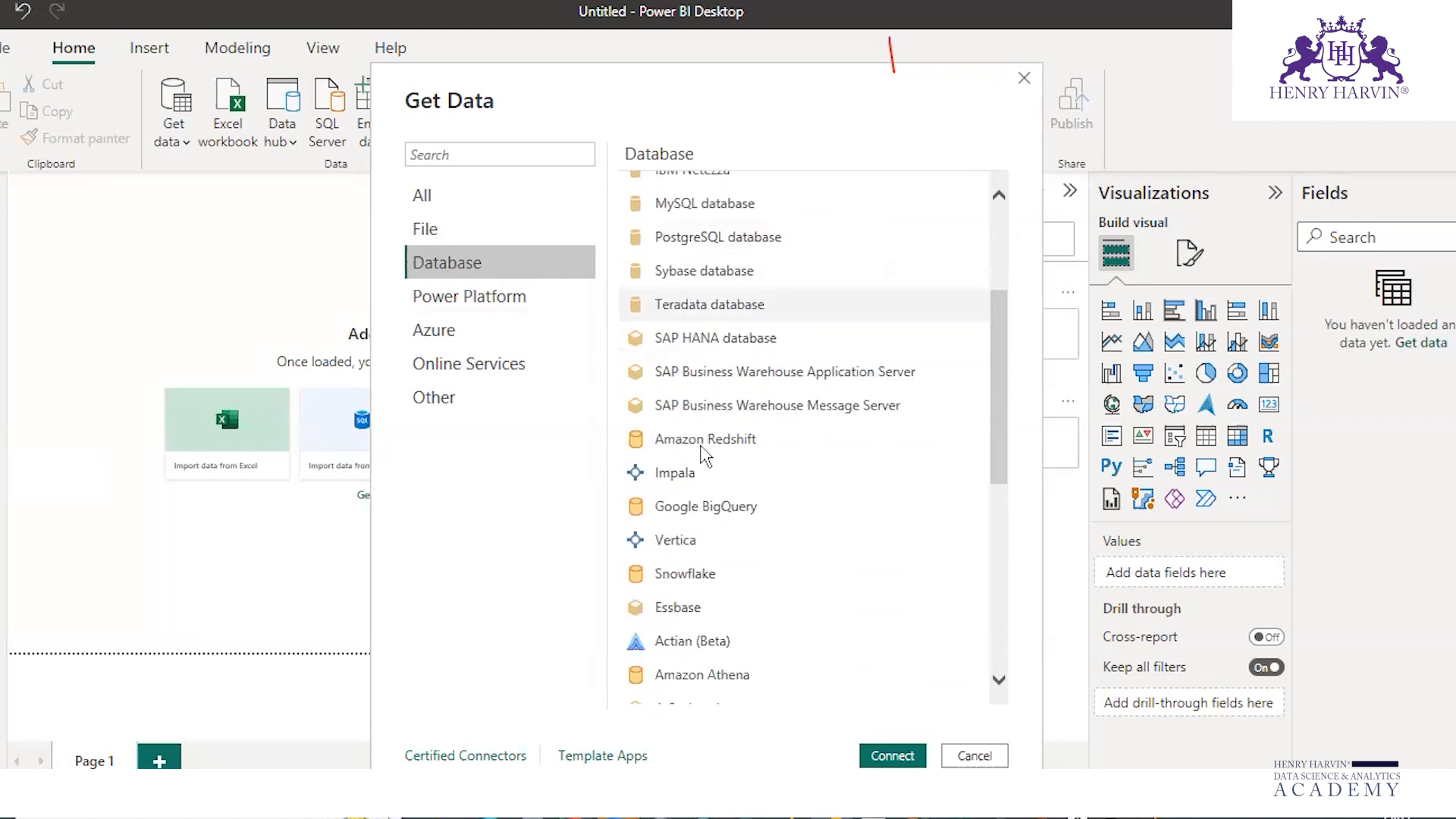
pyautogui.scroll(-7, 704, 453)
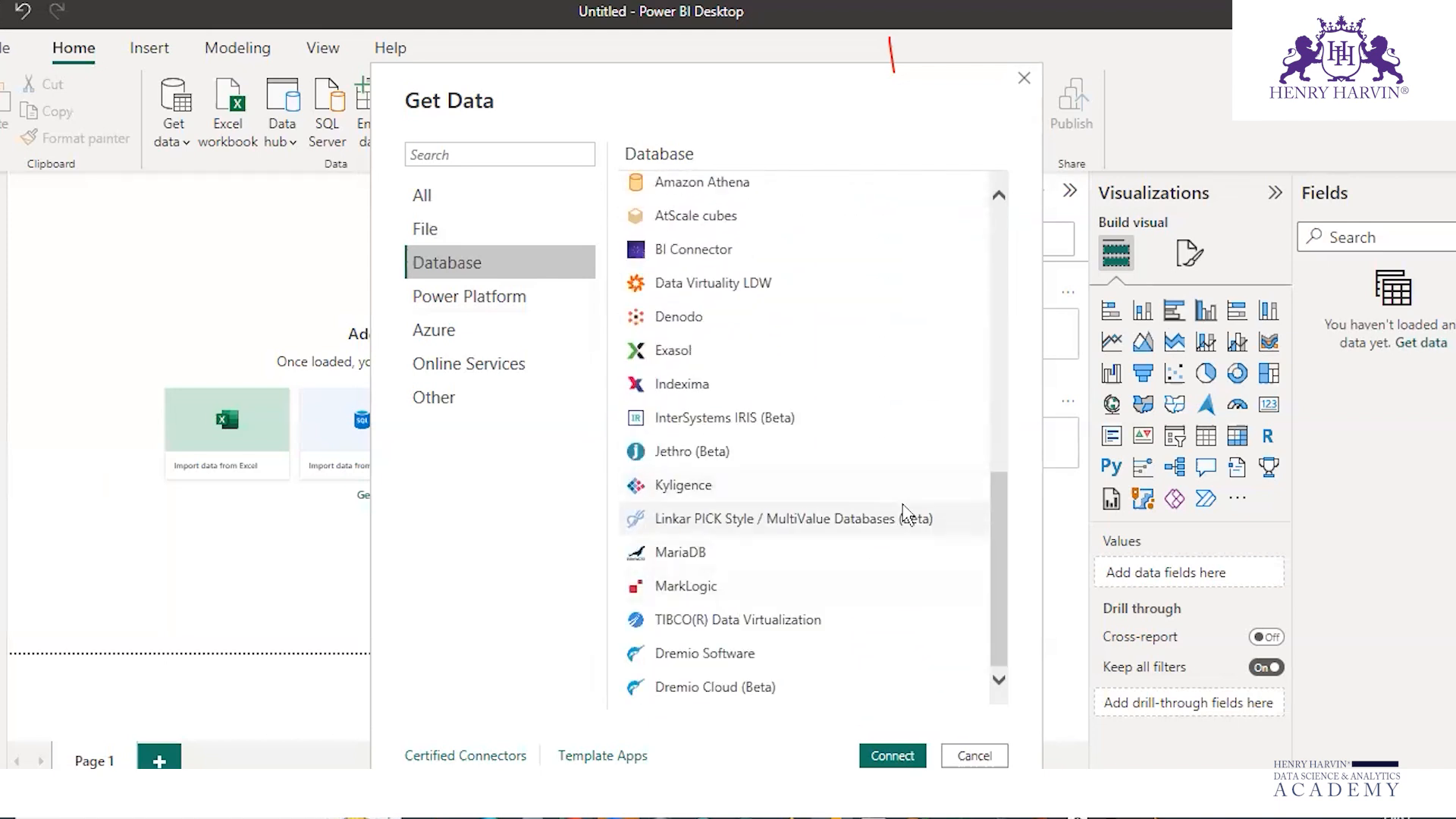
pyautogui.scroll(10, 871, 584)
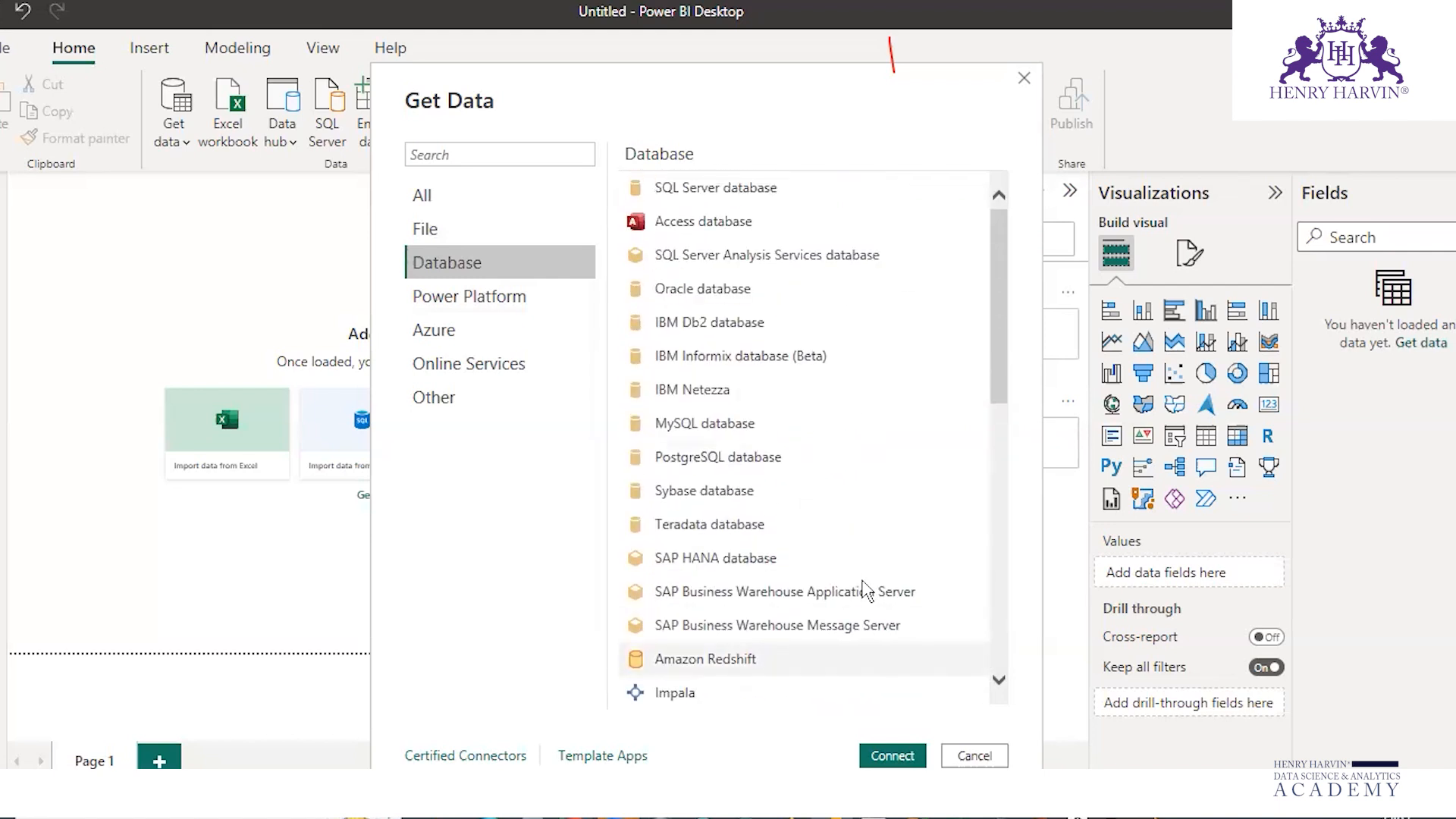
pyautogui.scroll(-10, 897, 448)
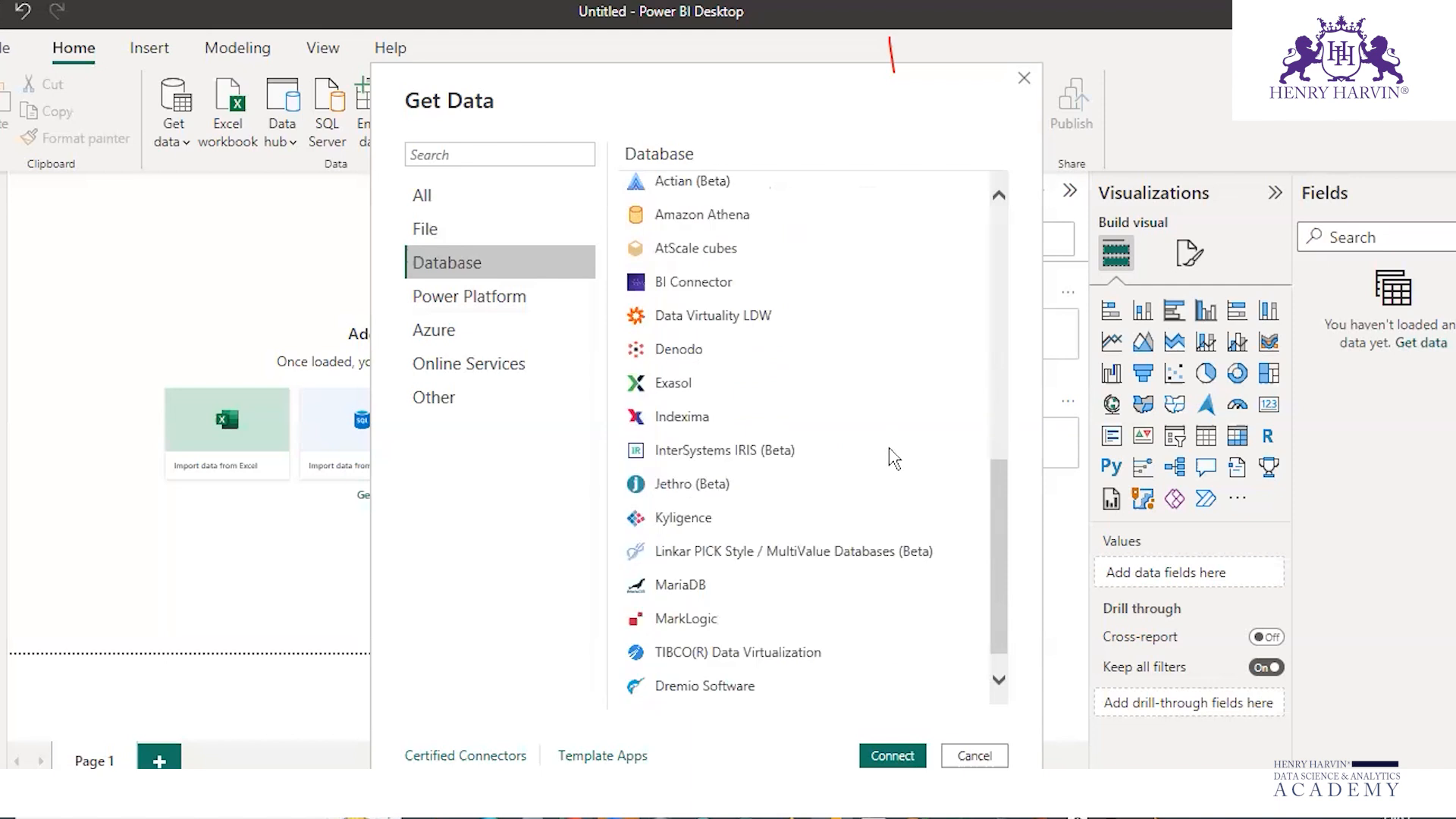
pyautogui.scroll(5, 658, 461)
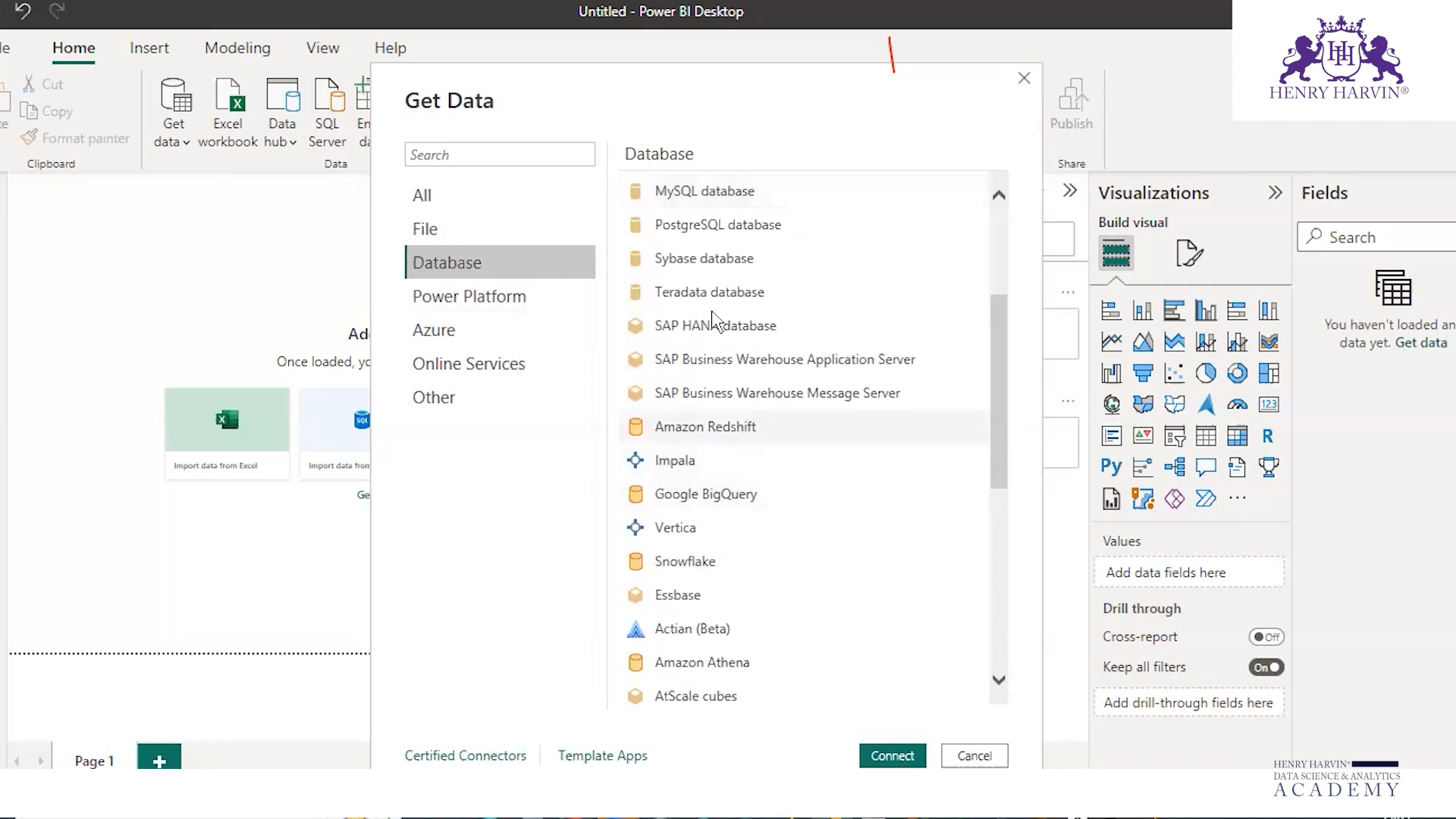
pyautogui.click(717, 429)
pyautogui.scroll(-1, 724, 455)
pyautogui.scroll(-4, 728, 583)
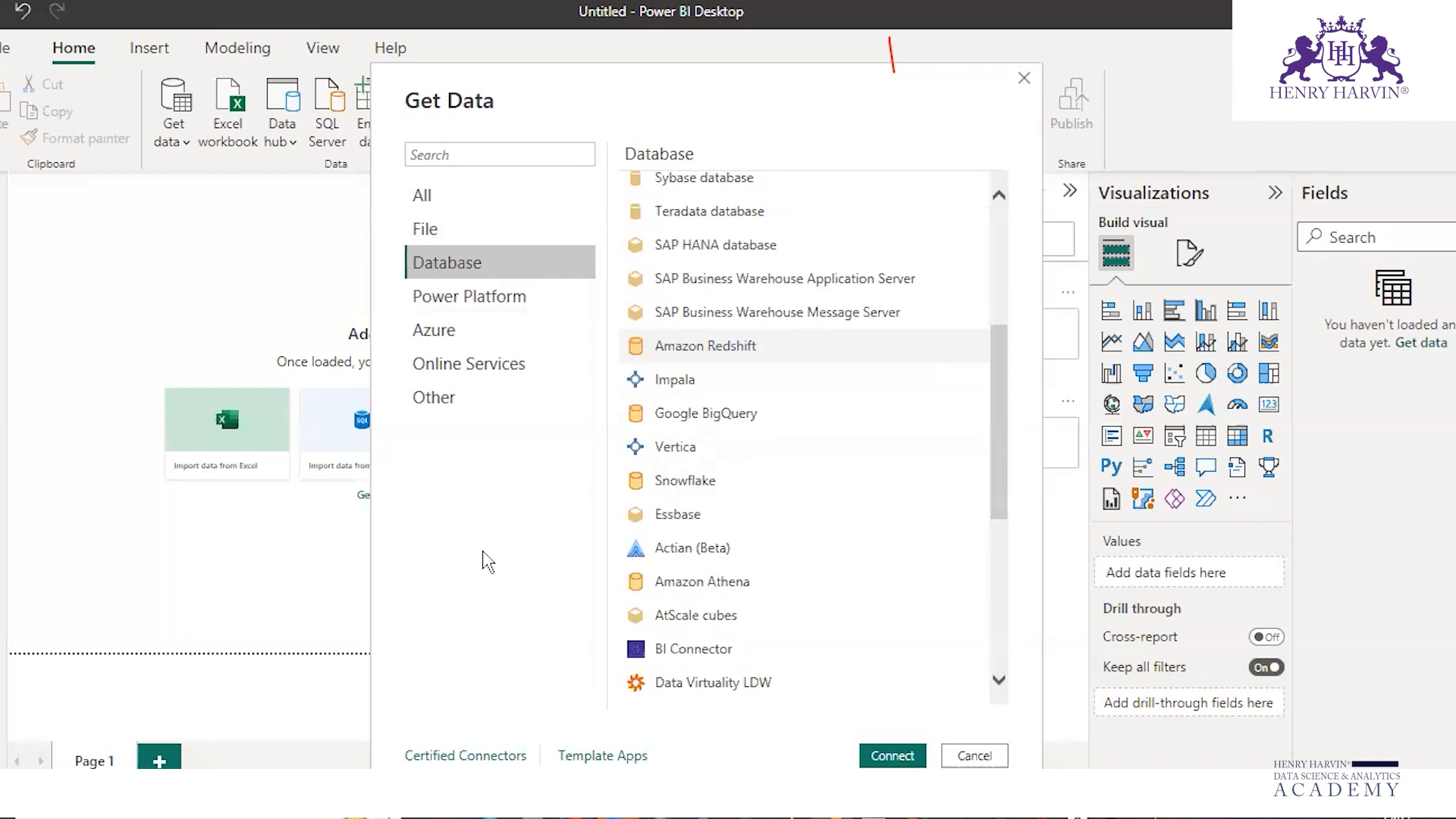
# Examine the Power Platform and Azure data sources, including Azure SQL database, Synapse Analytics SQL, Blob Storage, Cosmos DB and HDInsight
pyautogui.click(475, 303)
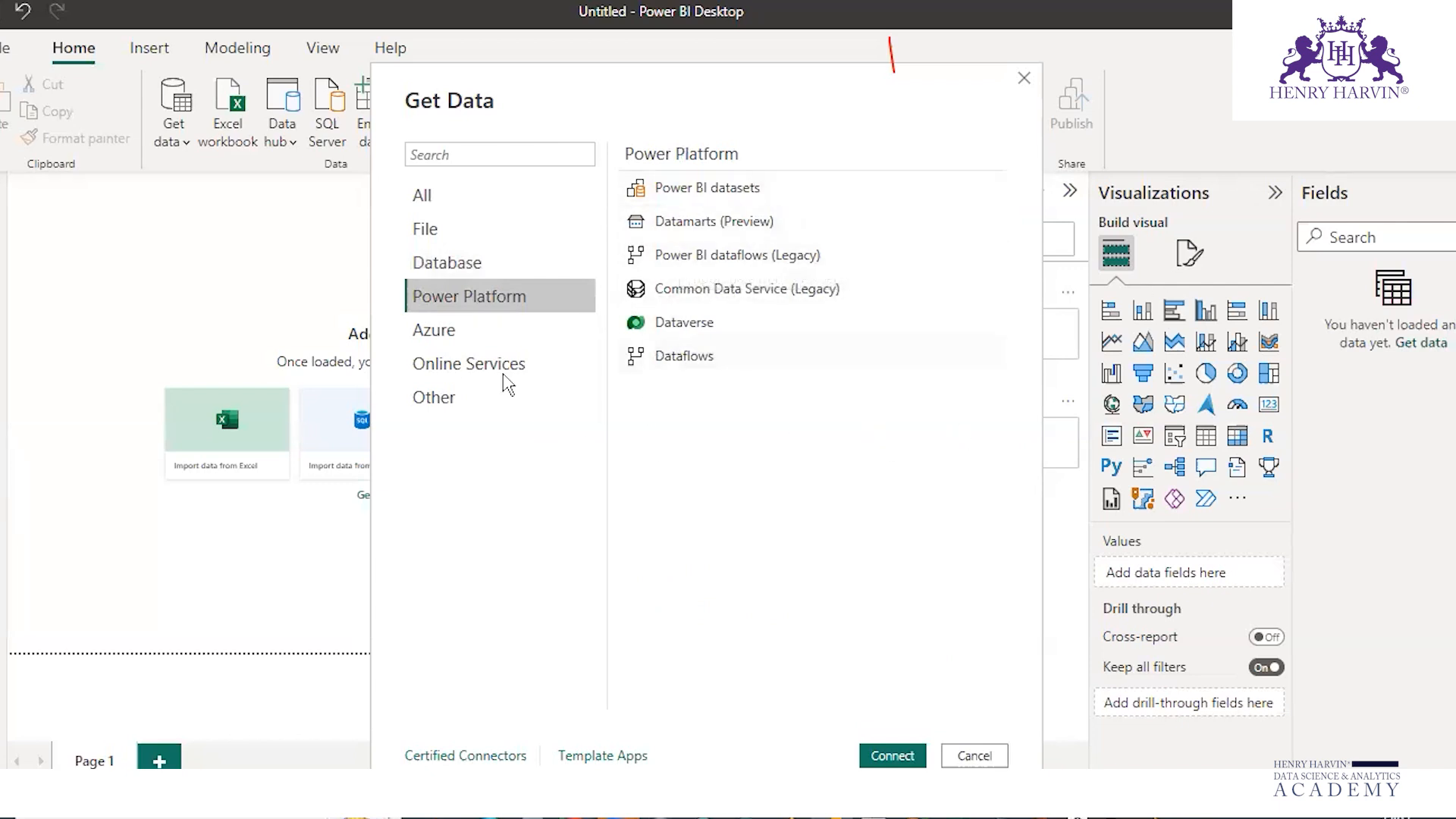
pyautogui.click(448, 342)
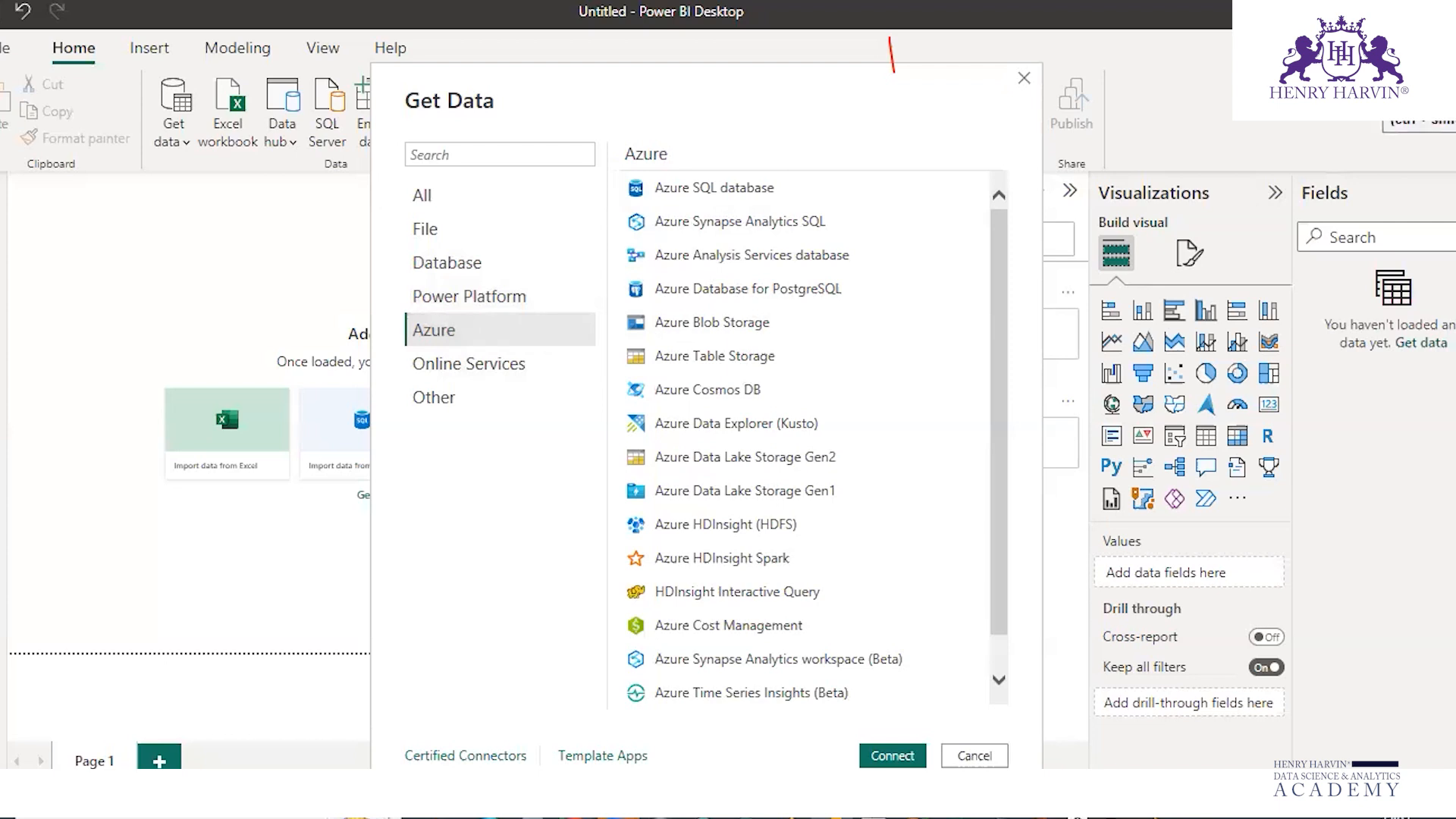
pyautogui.moveTo(645, 204); pyautogui.dragTo(793, 204)
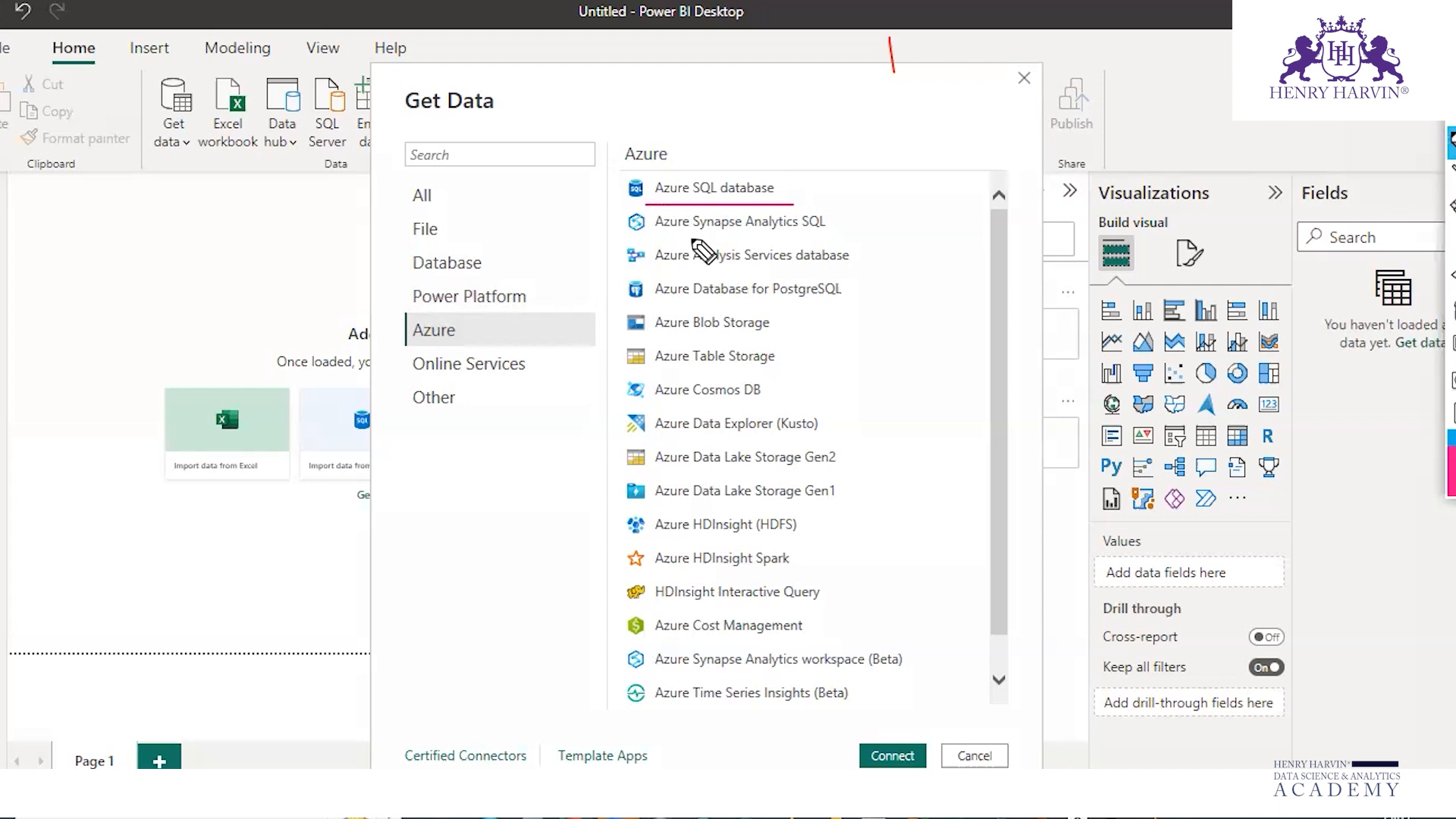
pyautogui.moveTo(691, 239); pyautogui.dragTo(833, 241)
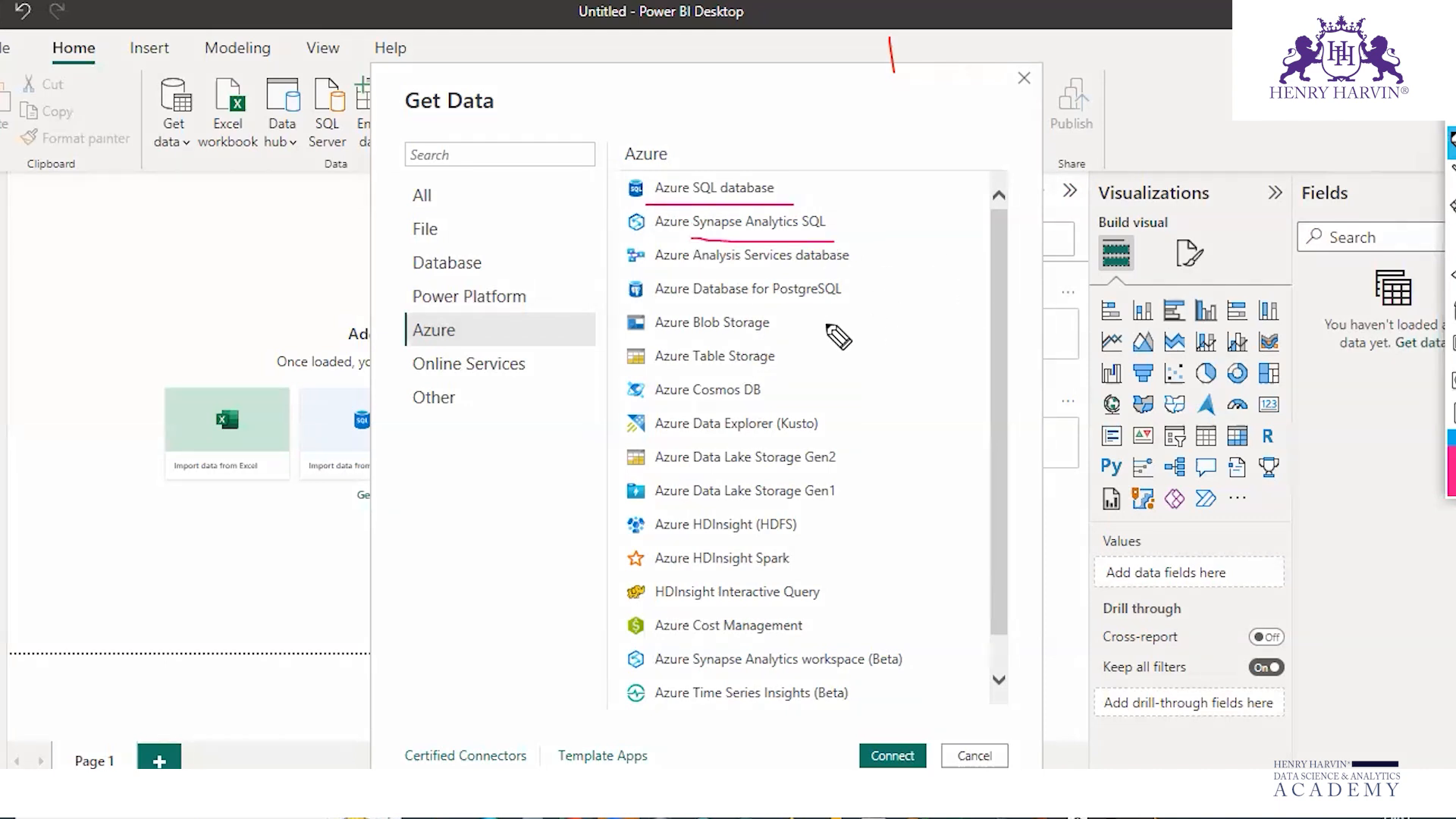
pyautogui.moveTo(655, 343); pyautogui.dragTo(781, 343)
pyautogui.moveTo(660, 410); pyautogui.dragTo(782, 410)
pyautogui.moveTo(658, 542); pyautogui.dragTo(810, 542)
pyautogui.moveTo(655, 579); pyautogui.dragTo(819, 578)
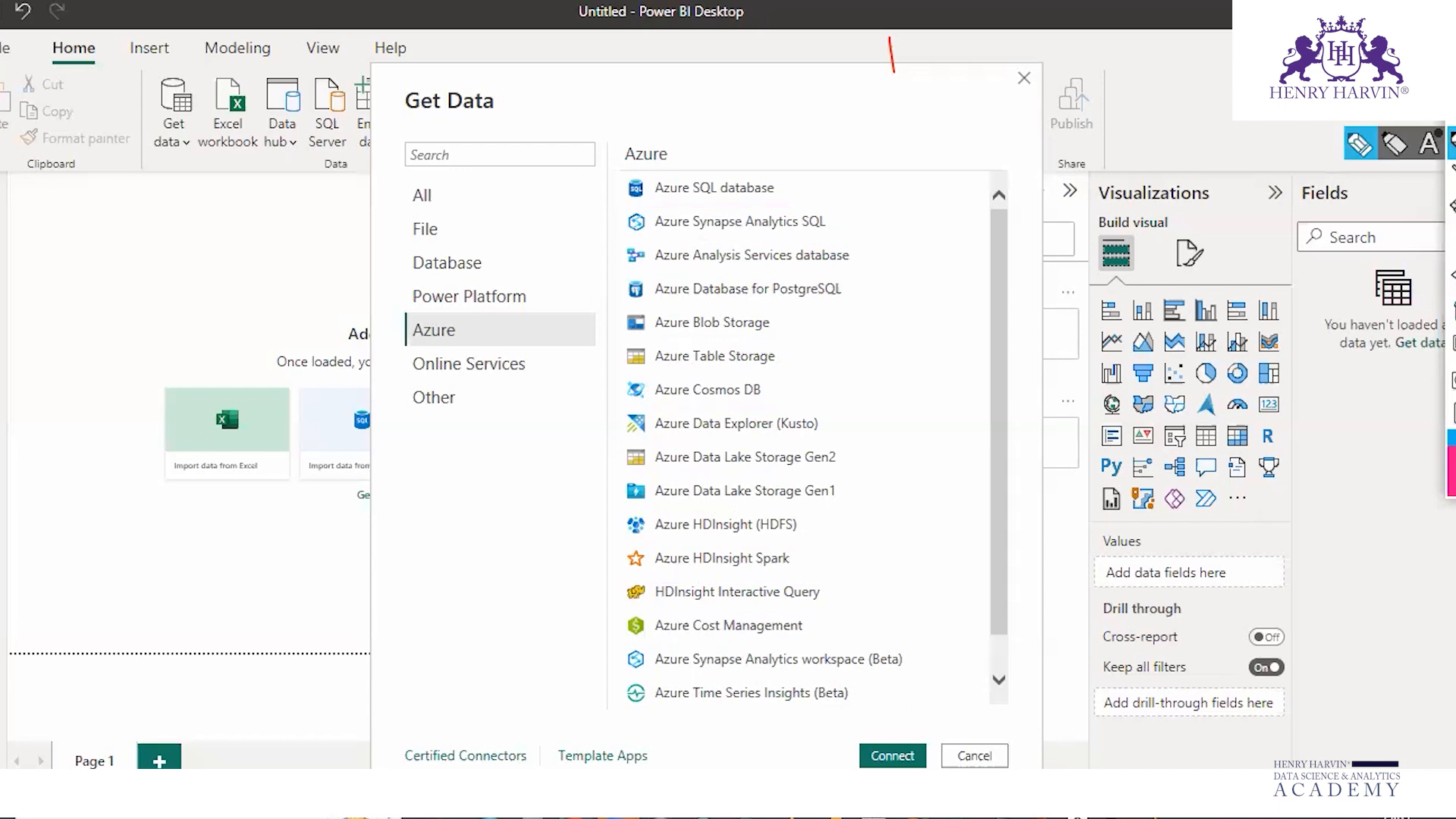
pyautogui.scroll(-1, 814, 436)
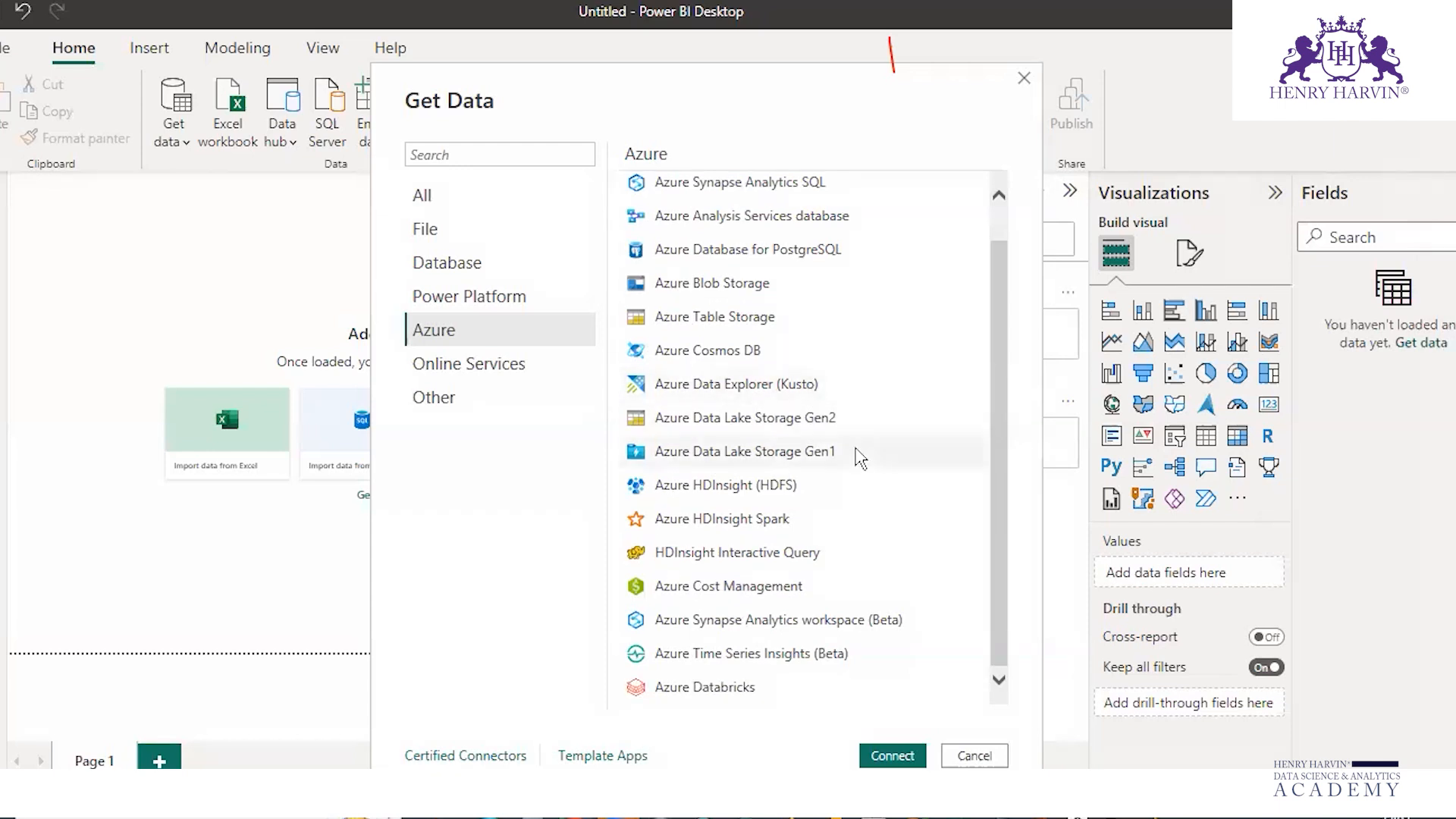
# Look through the whole list of Online Services data sources
pyautogui.click(478, 362)
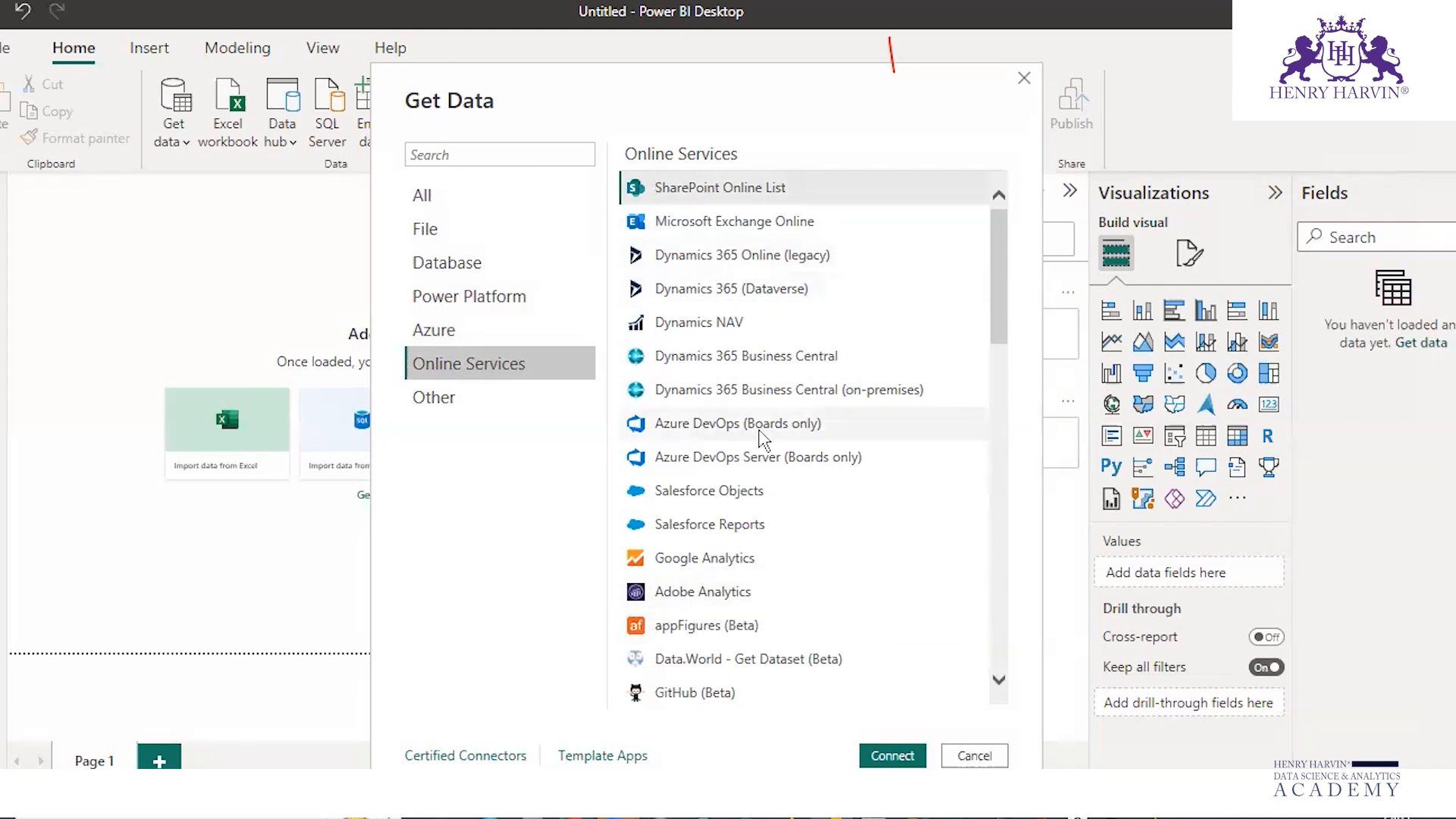
pyautogui.scroll(-4, 759, 455)
pyautogui.scroll(-2, 763, 438)
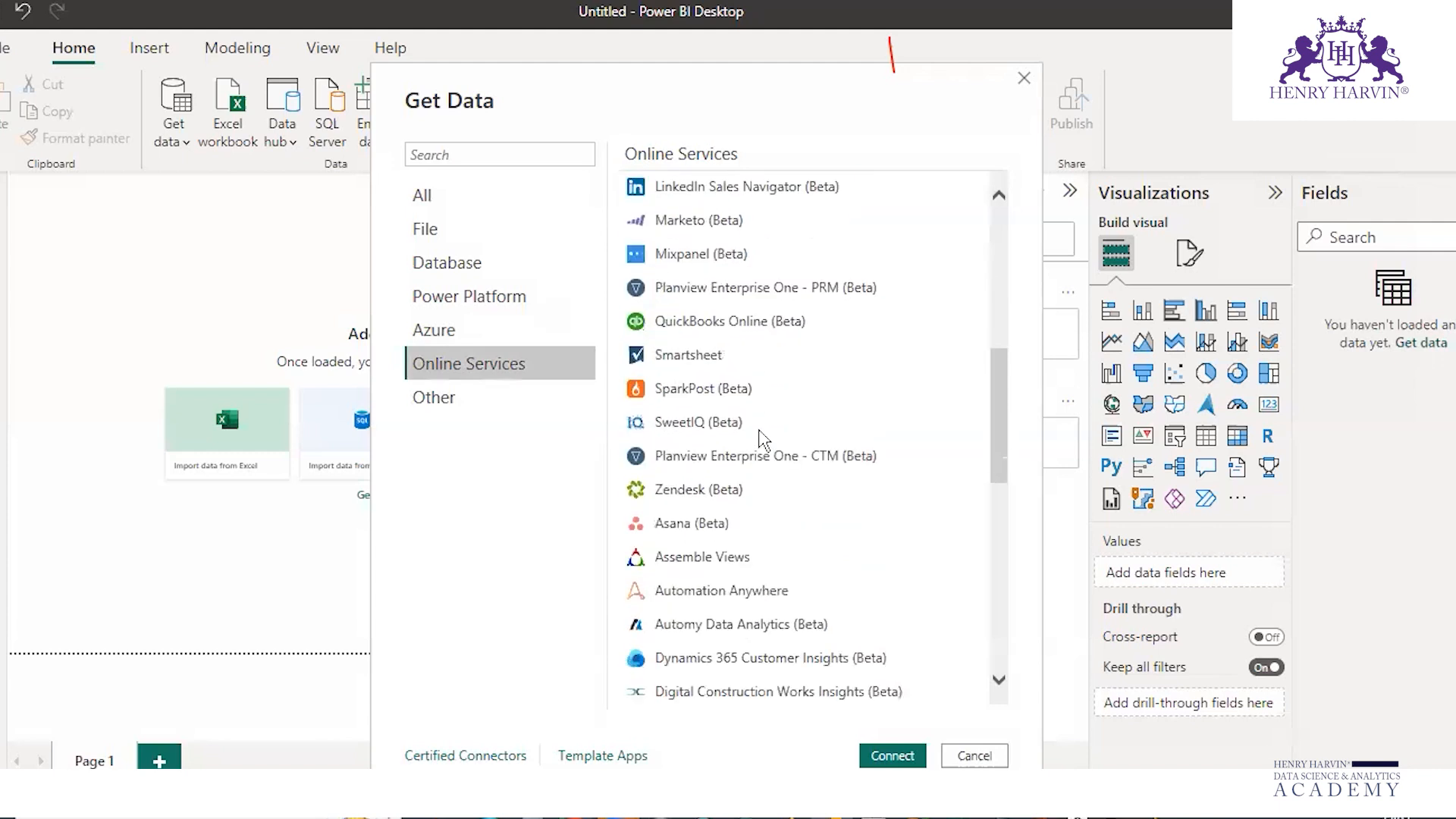
pyautogui.scroll(-5, 763, 438)
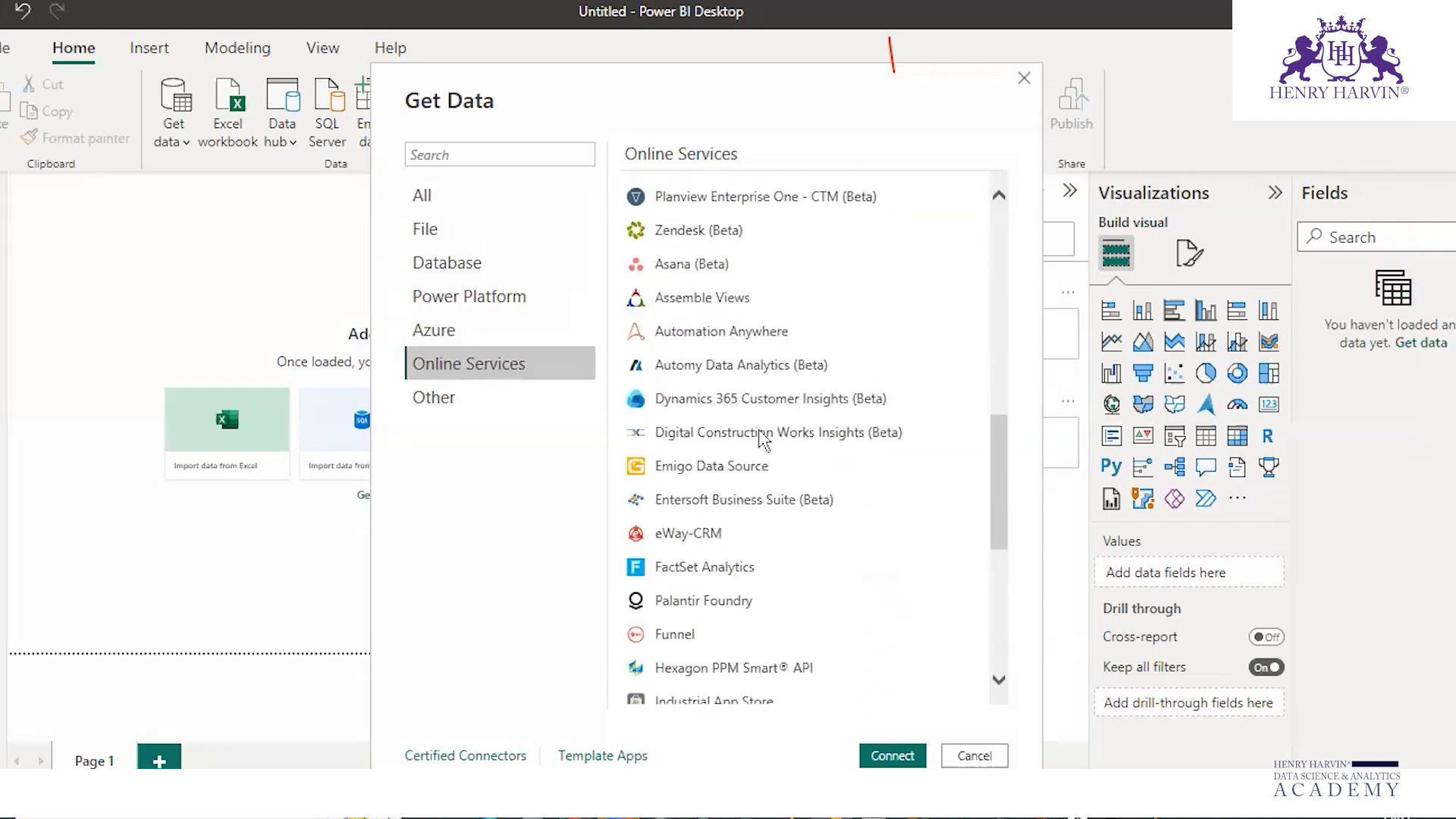
pyautogui.scroll(-4, 761, 439)
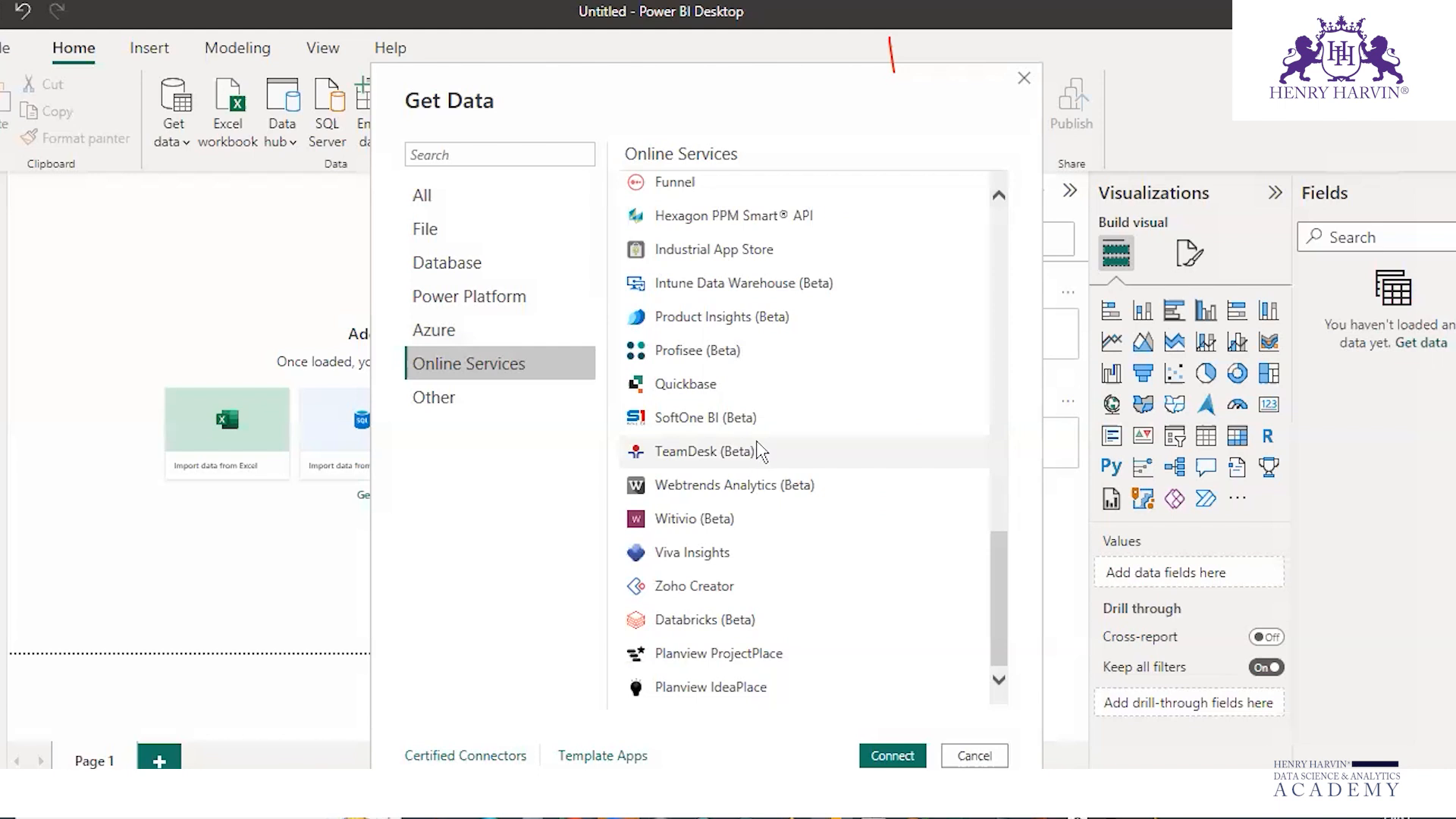
# Look through the whole list of data sources in the Other category and return to its beginning
pyautogui.click(450, 402)
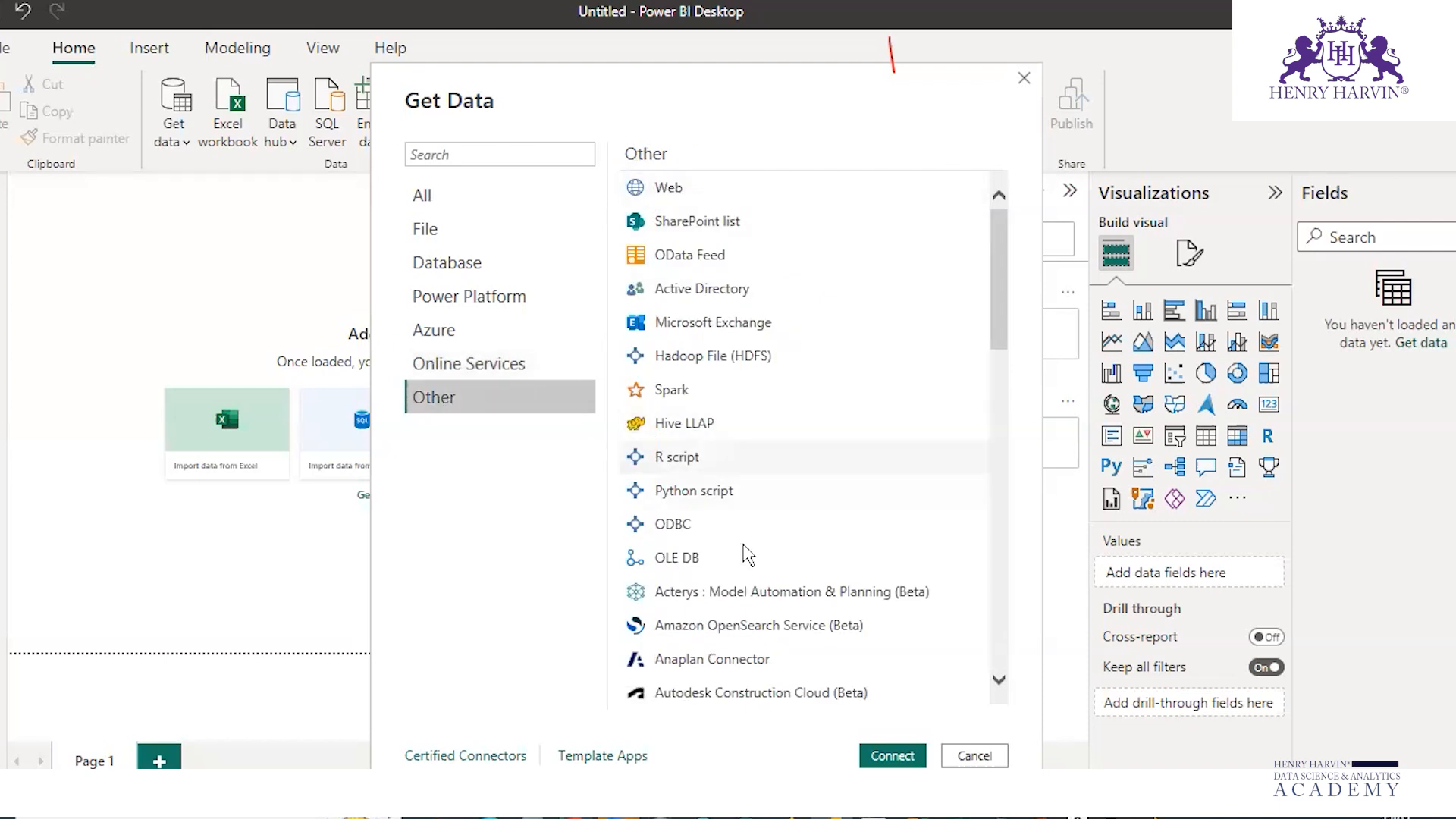
pyautogui.scroll(-3, 740, 516)
pyautogui.scroll(-1, 741, 522)
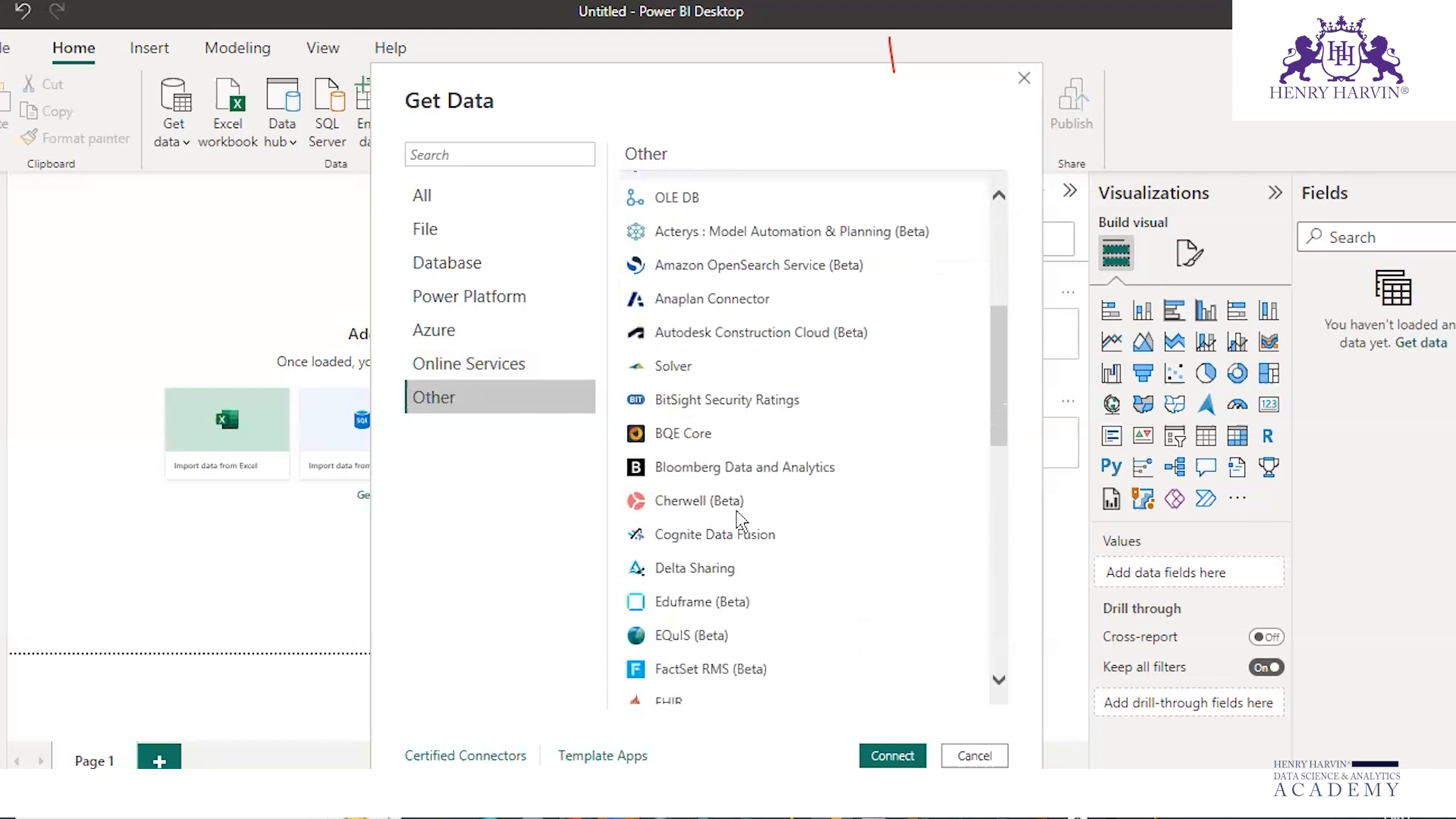
pyautogui.scroll(-3, 737, 522)
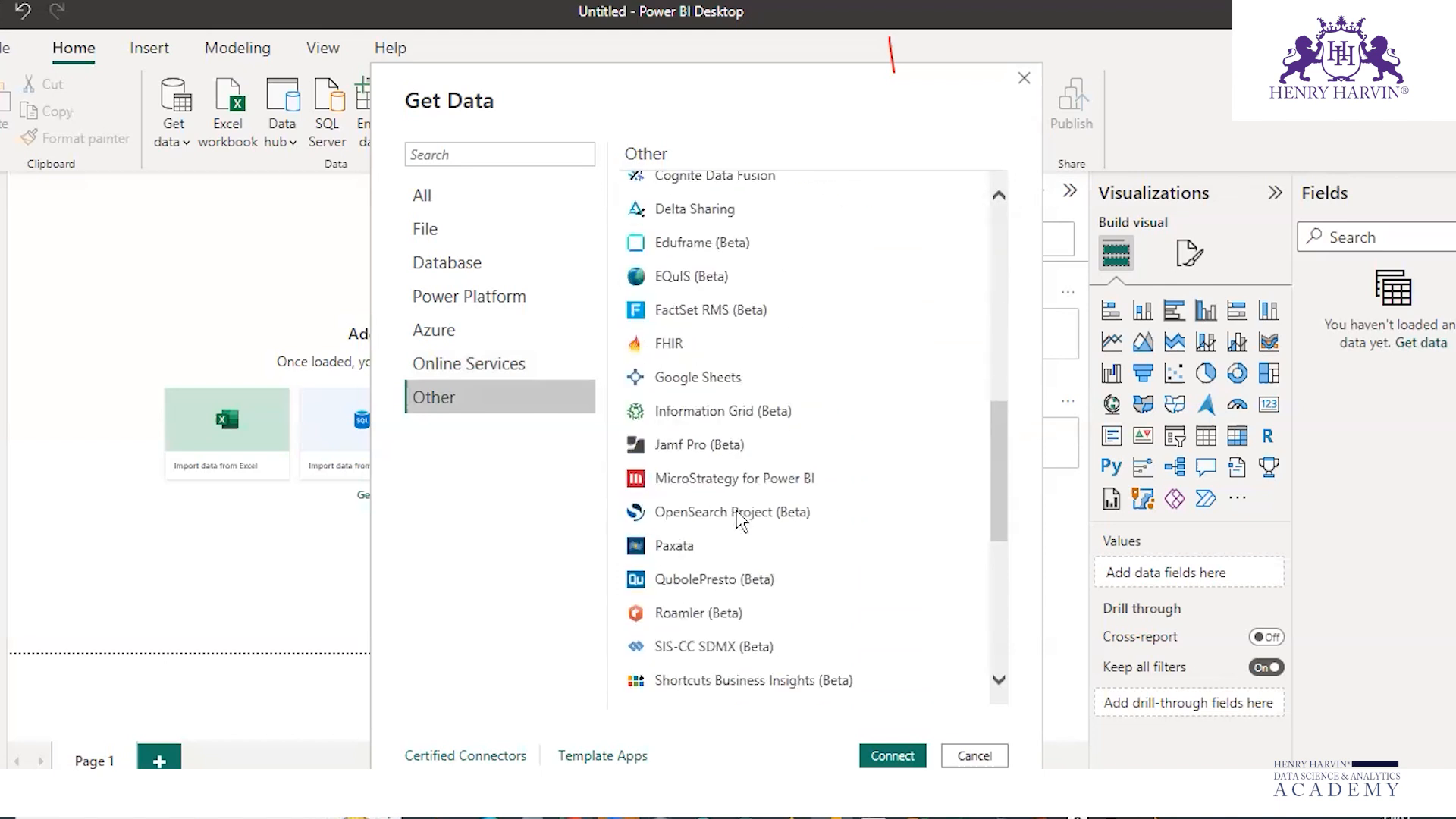
pyautogui.scroll(-1, 741, 521)
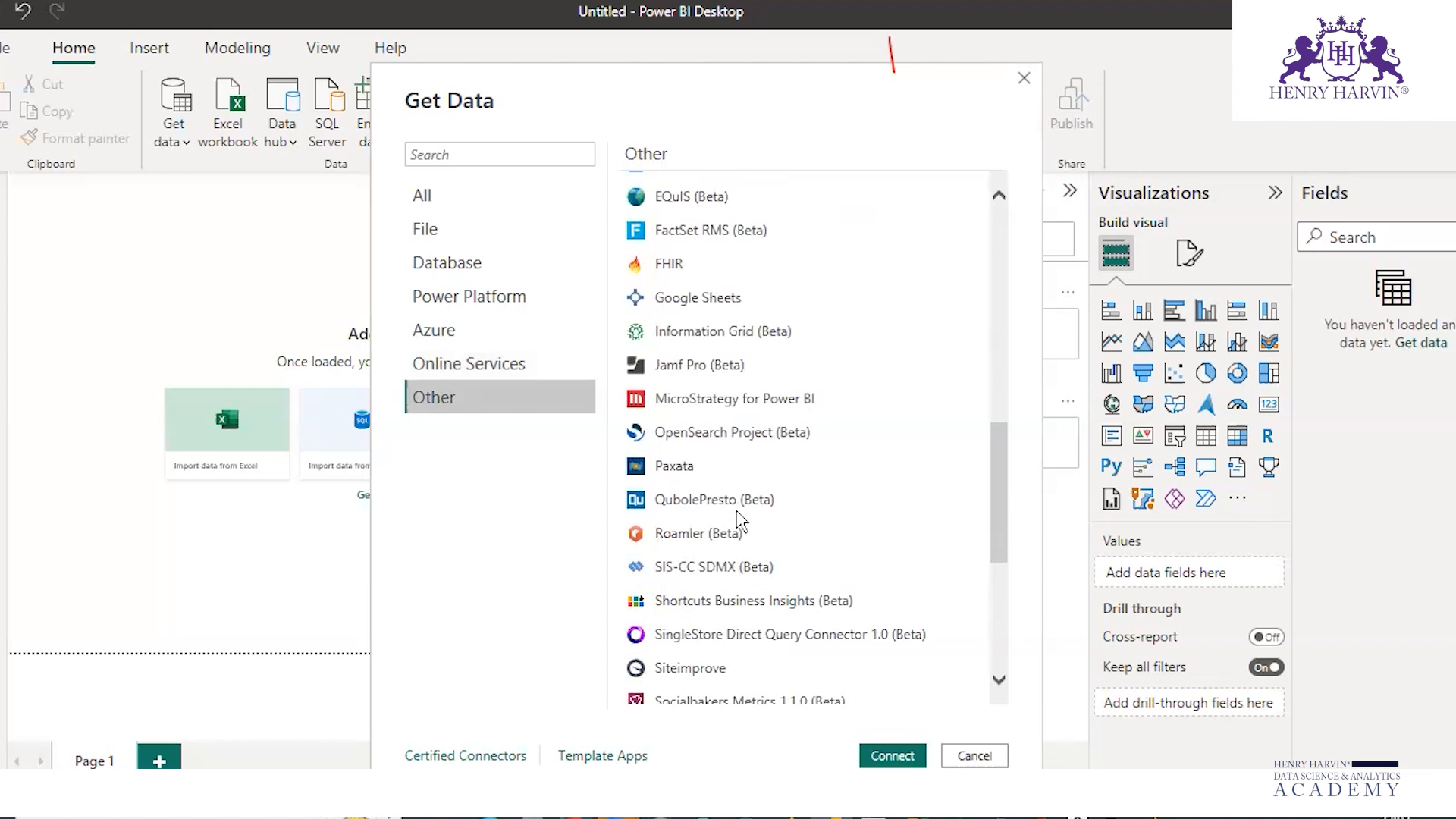
pyautogui.scroll(-2, 744, 637)
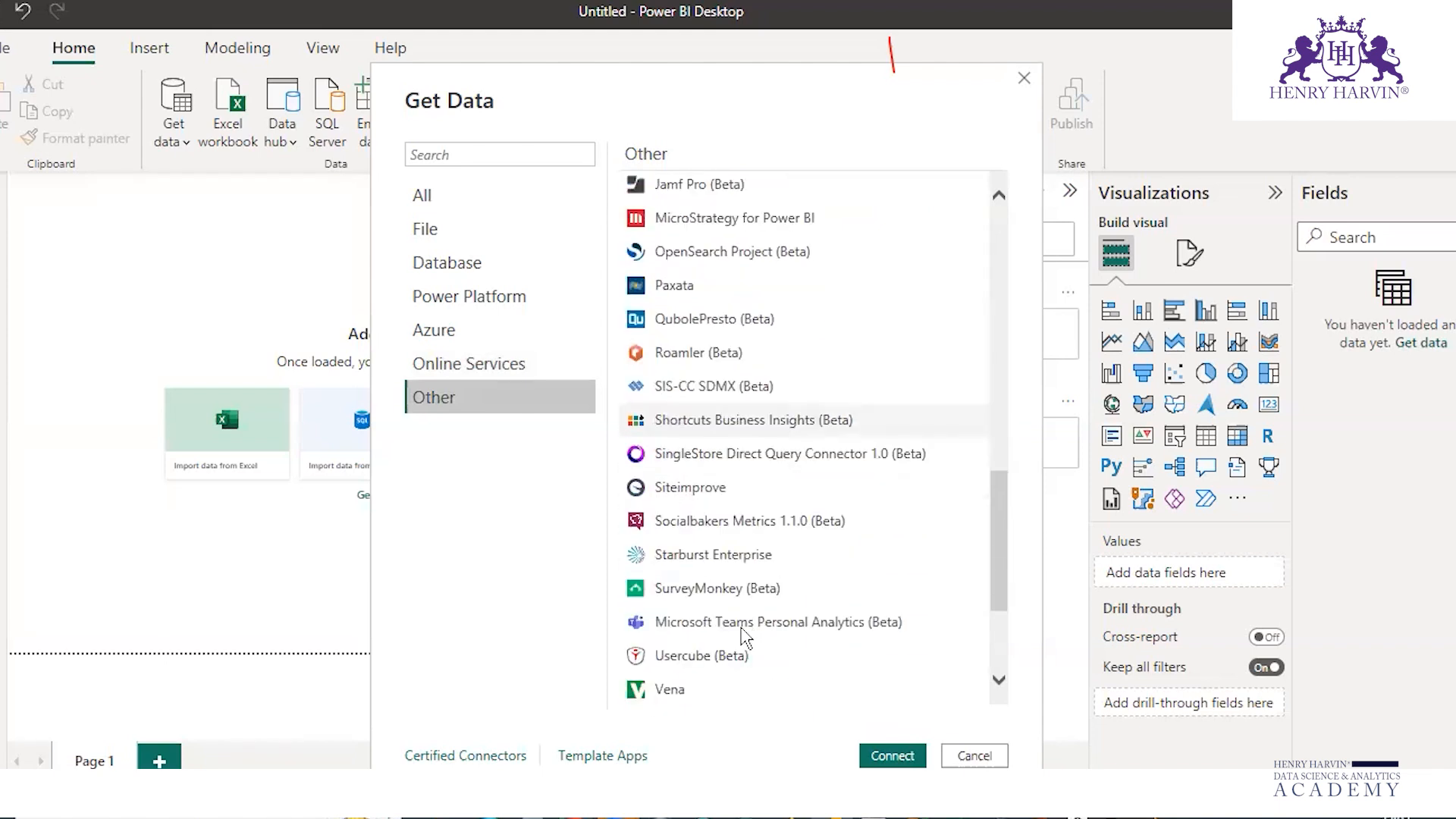
pyautogui.scroll(-2, 743, 637)
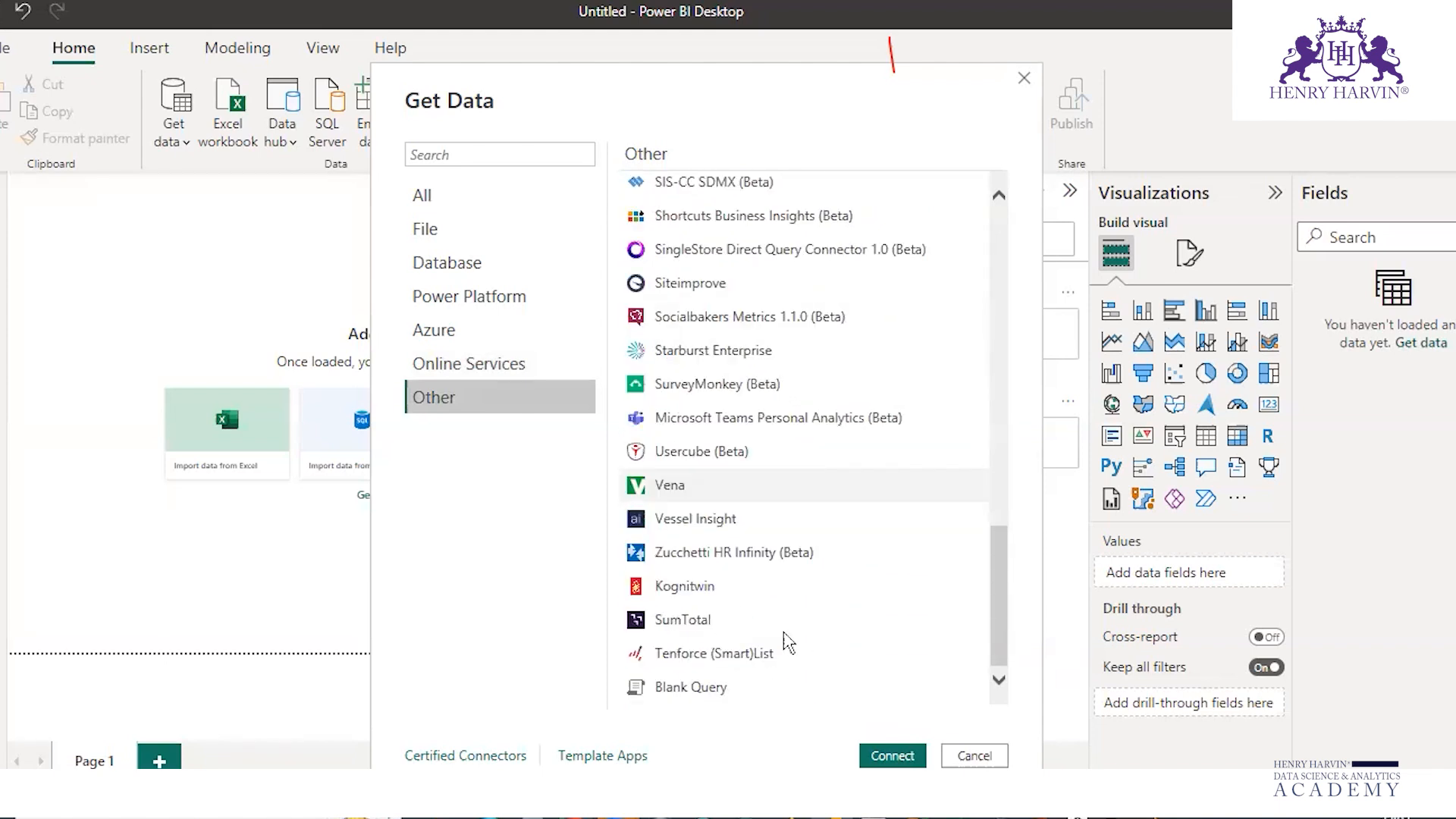
pyautogui.scroll(12, 788, 645)
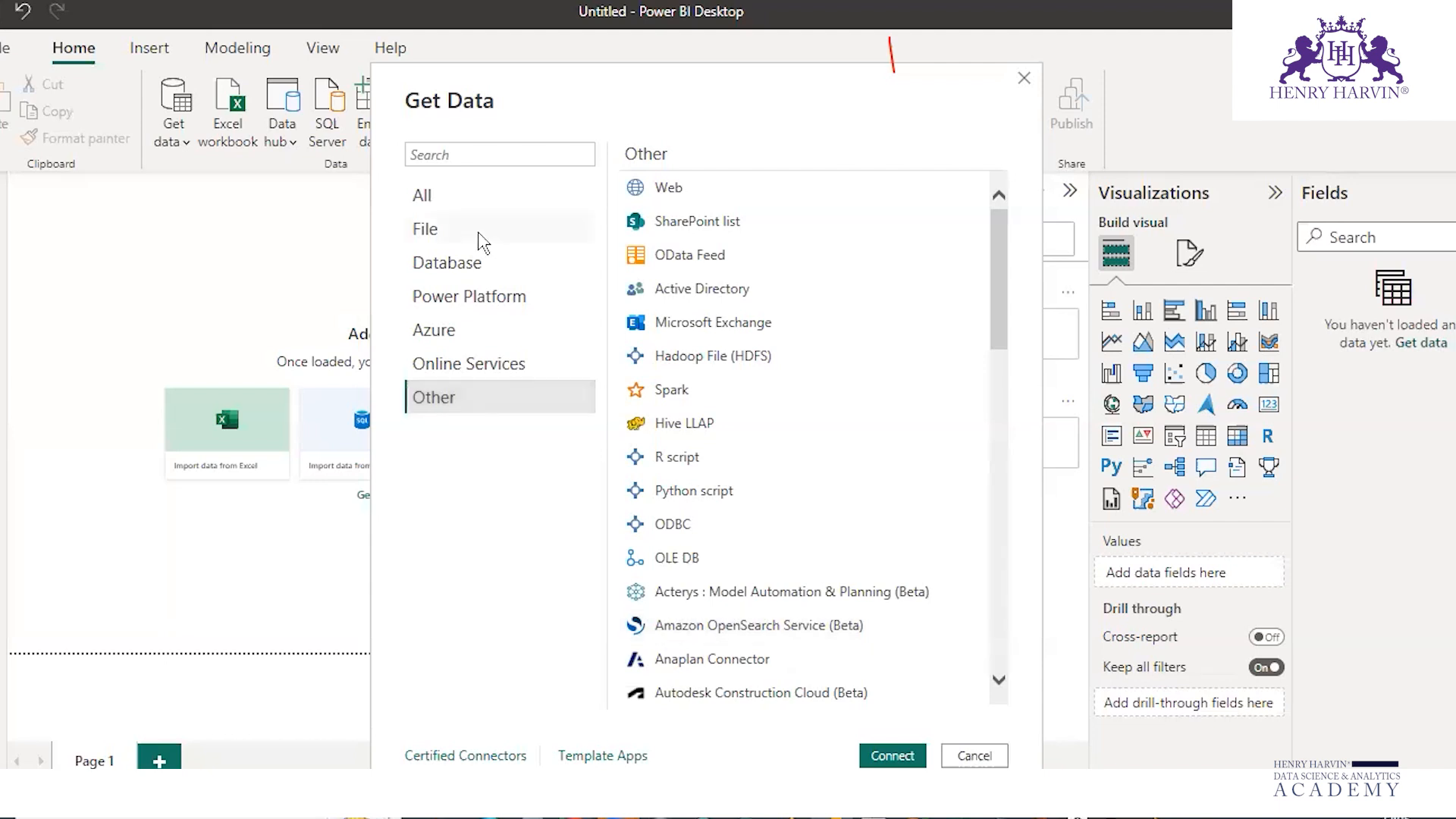
# Review the Excel Workbook source in the File category and close the Get Data dialog without connecting
pyautogui.click(439, 229)
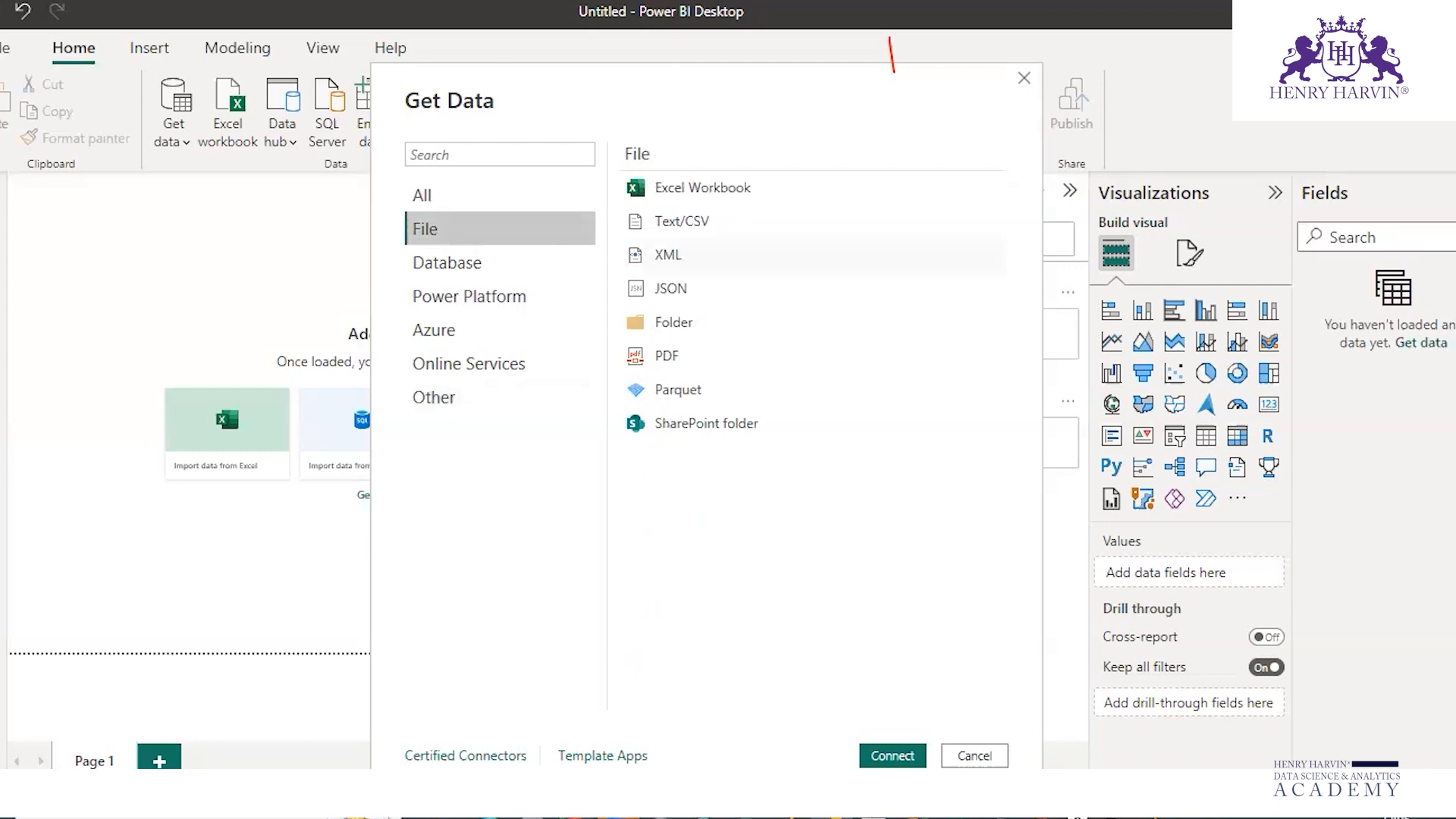
pyautogui.moveTo(658, 202); pyautogui.dragTo(751, 192)
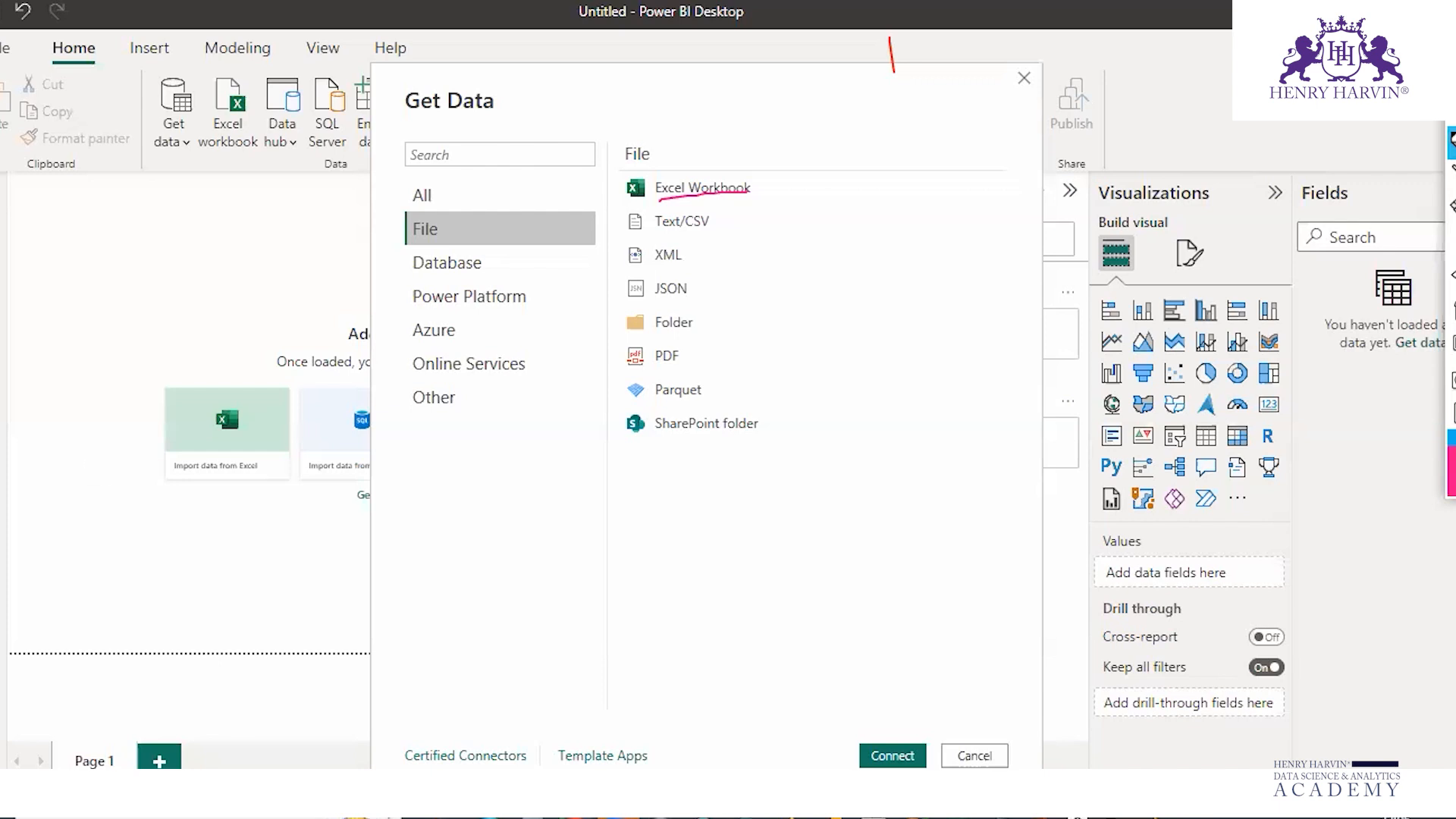
pyautogui.click(1453, 275)
pyautogui.click(1451, 61)
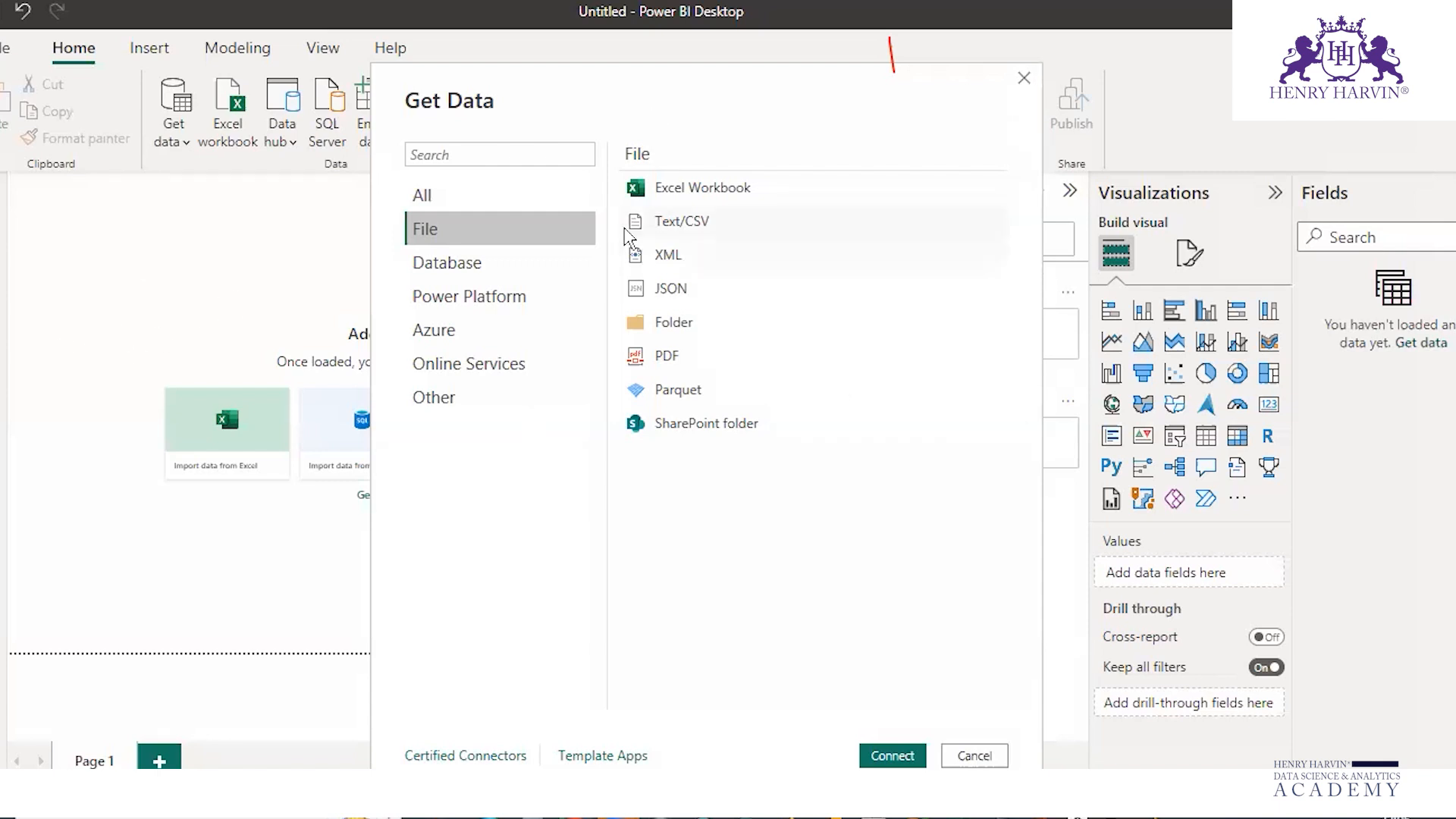
pyautogui.click(1025, 80)
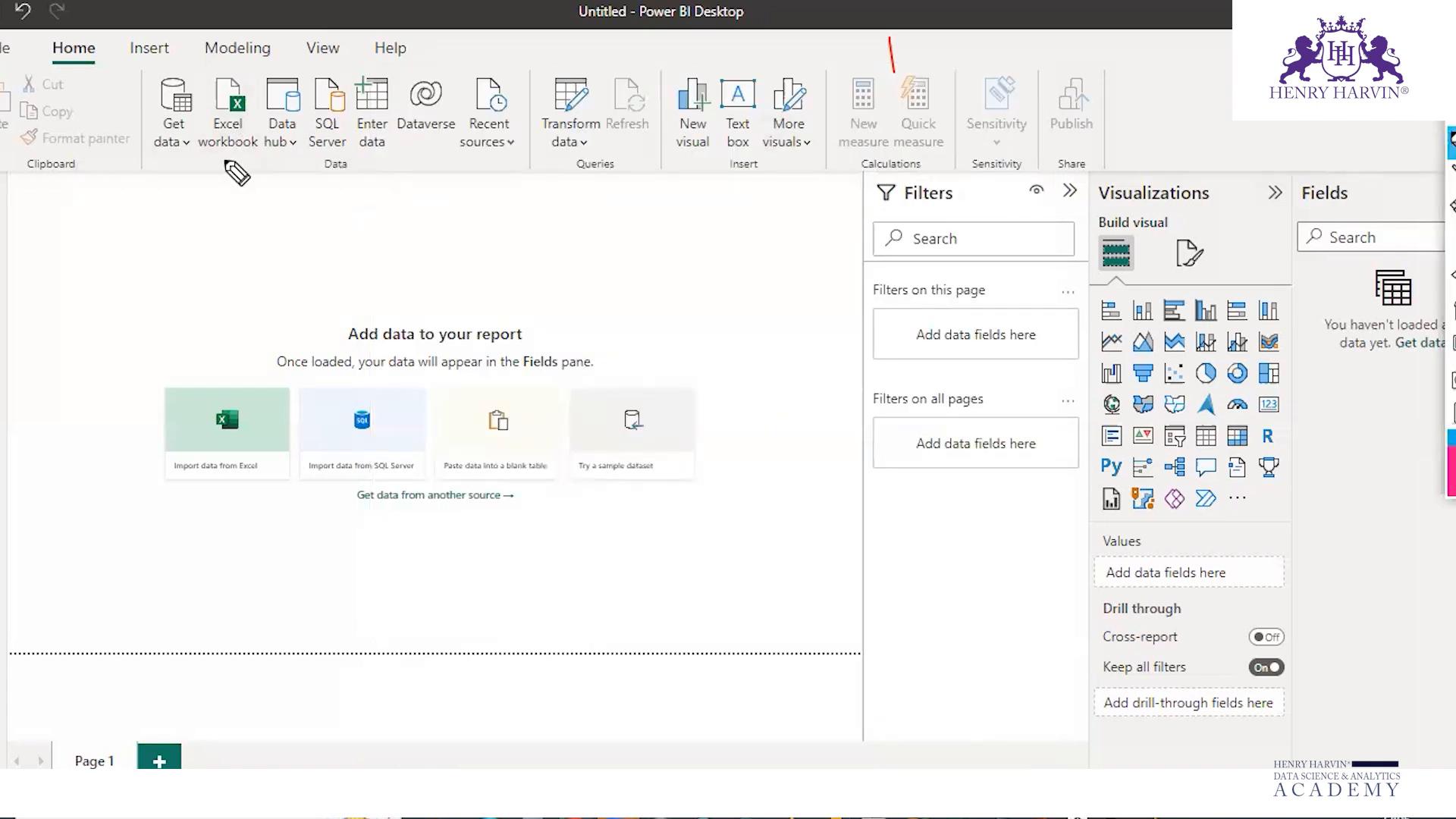
# Examine the direct import options for Excel workbooks and SQL Server, including the Excel import tile on the empty report canvas
pyautogui.moveTo(232, 157); pyautogui.dragTo(337, 151)
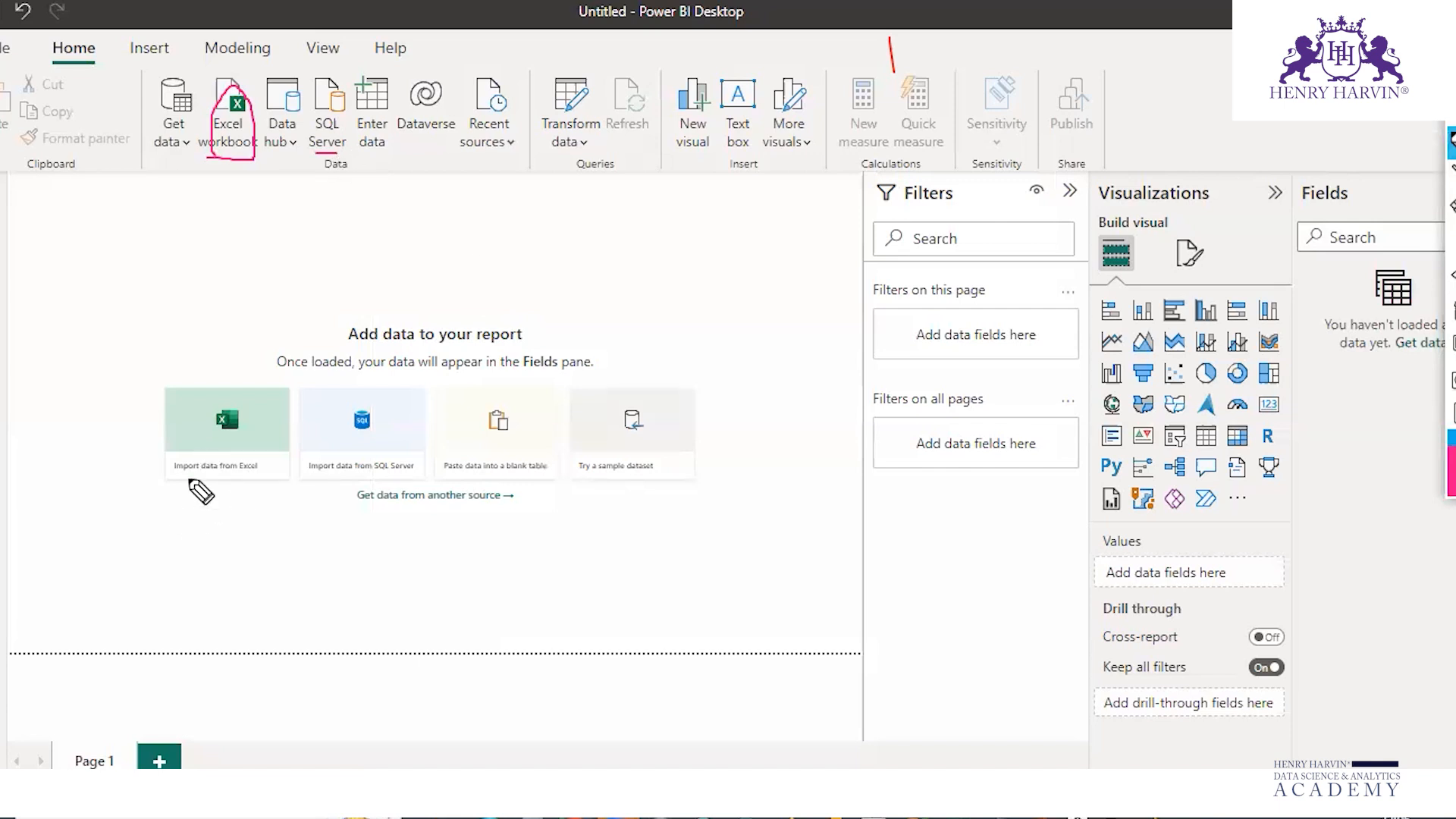
pyautogui.moveTo(2, 173); pyautogui.dragTo(3, 219)
pyautogui.moveTo(169, 402)
pyautogui.mouseDown()
pyautogui.moveTo(163, 436)
pyautogui.moveTo(265, 491)
pyautogui.moveTo(290, 428)
pyautogui.moveTo(157, 426)
pyautogui.mouseUp()
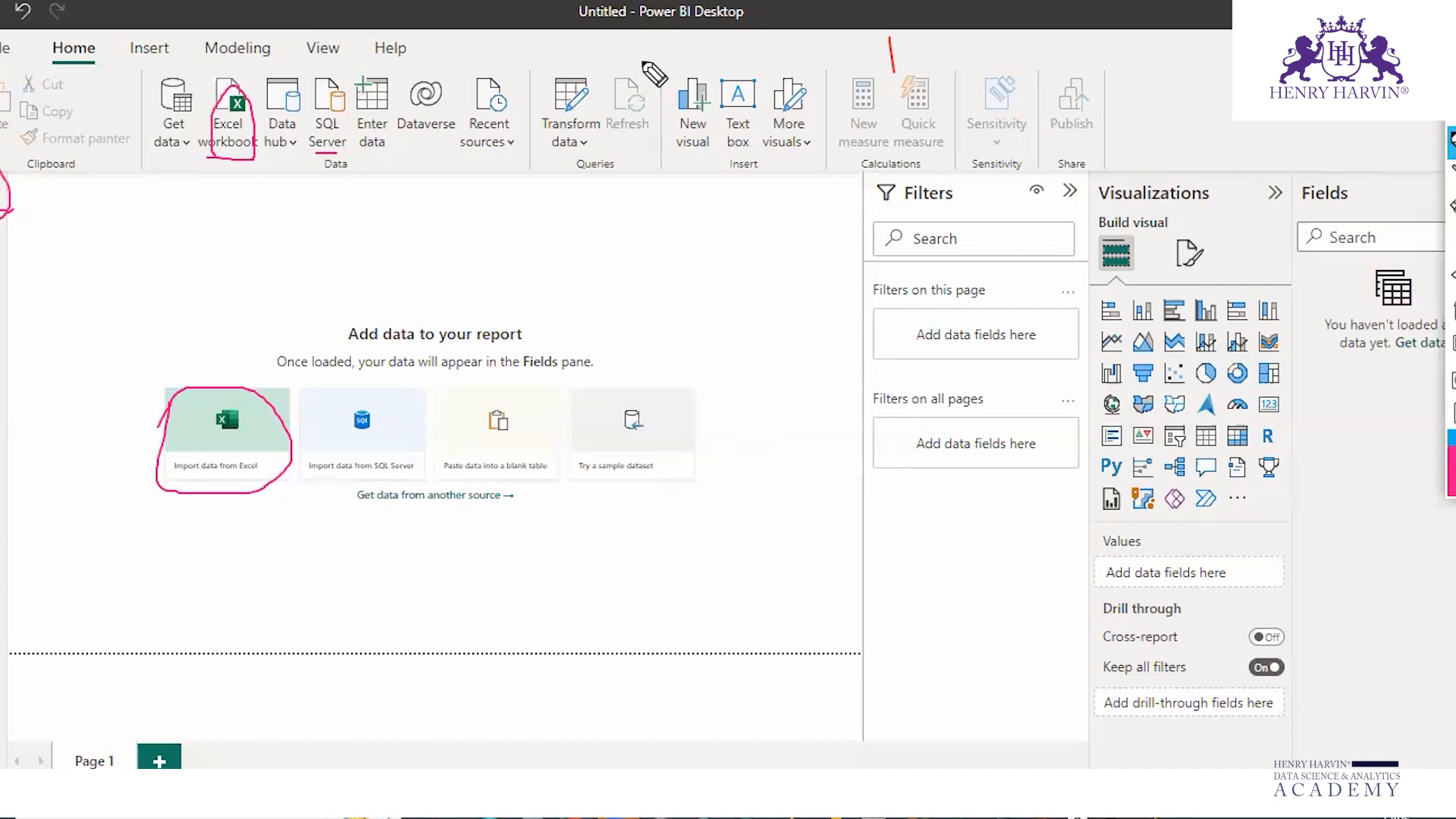
# Show the File category in the complete list of data sources and check the data connection topics in the course outline PDF
pyautogui.click(1451, 343)
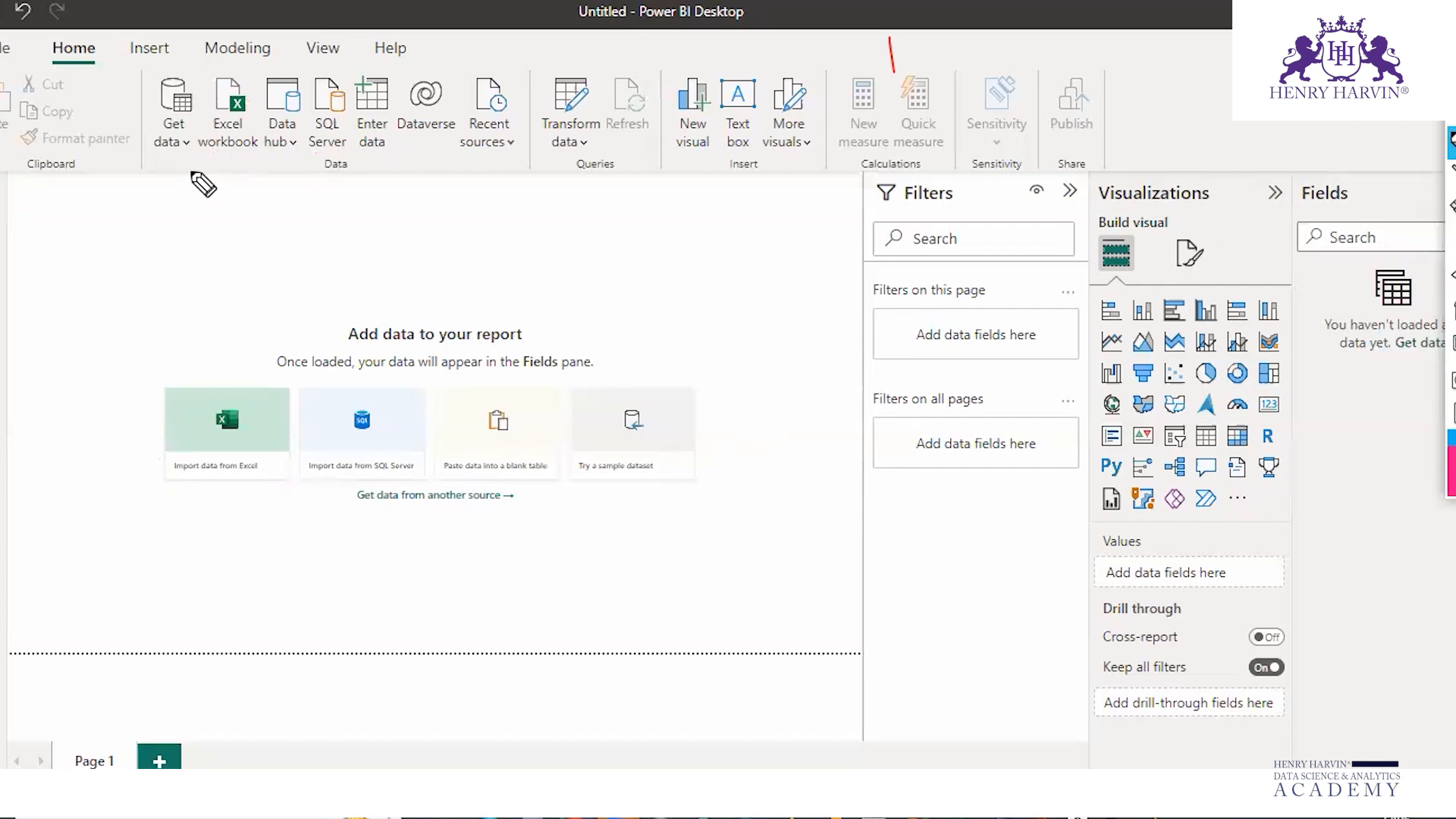
pyautogui.click(1451, 107)
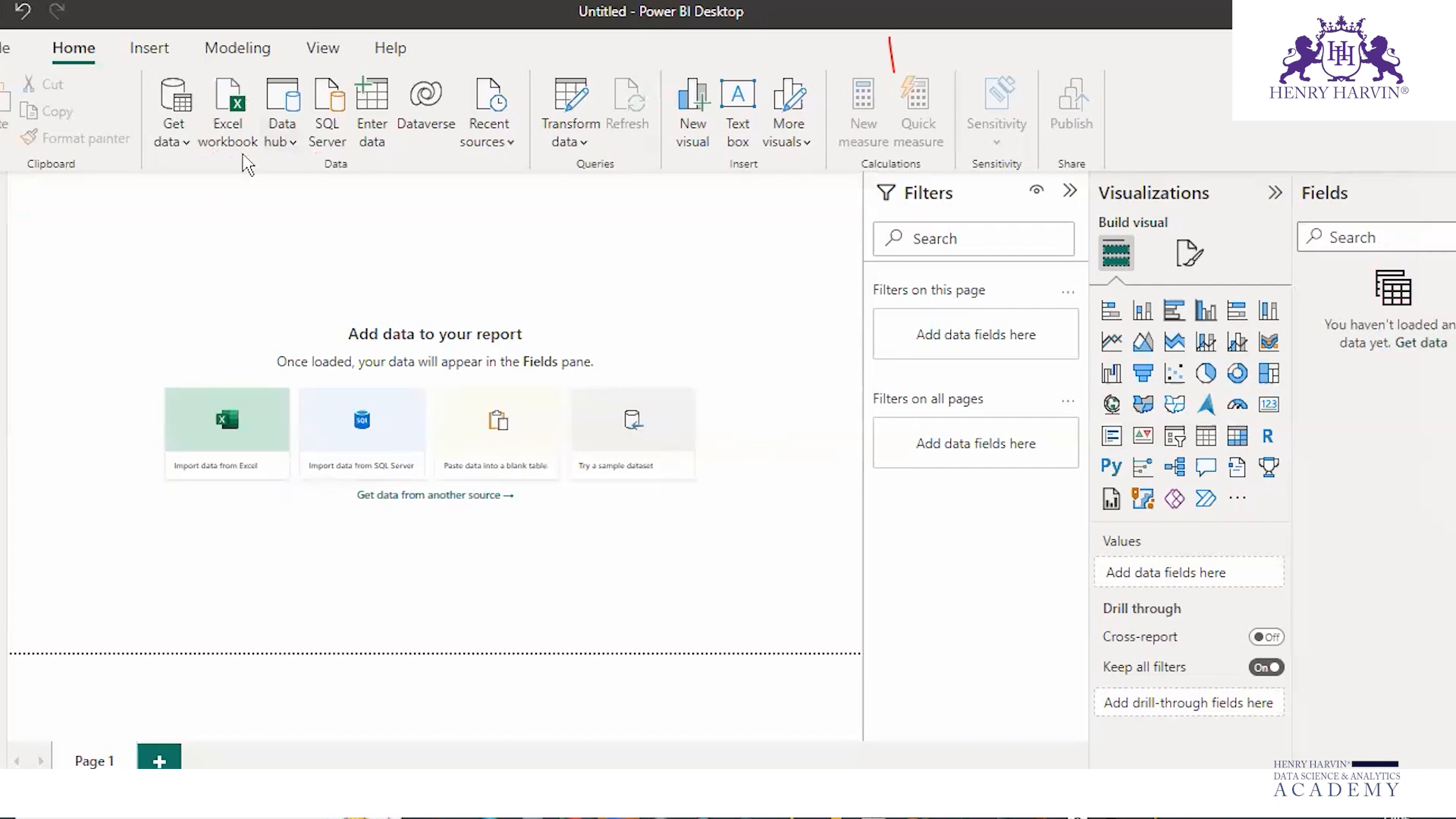
pyautogui.click(186, 144)
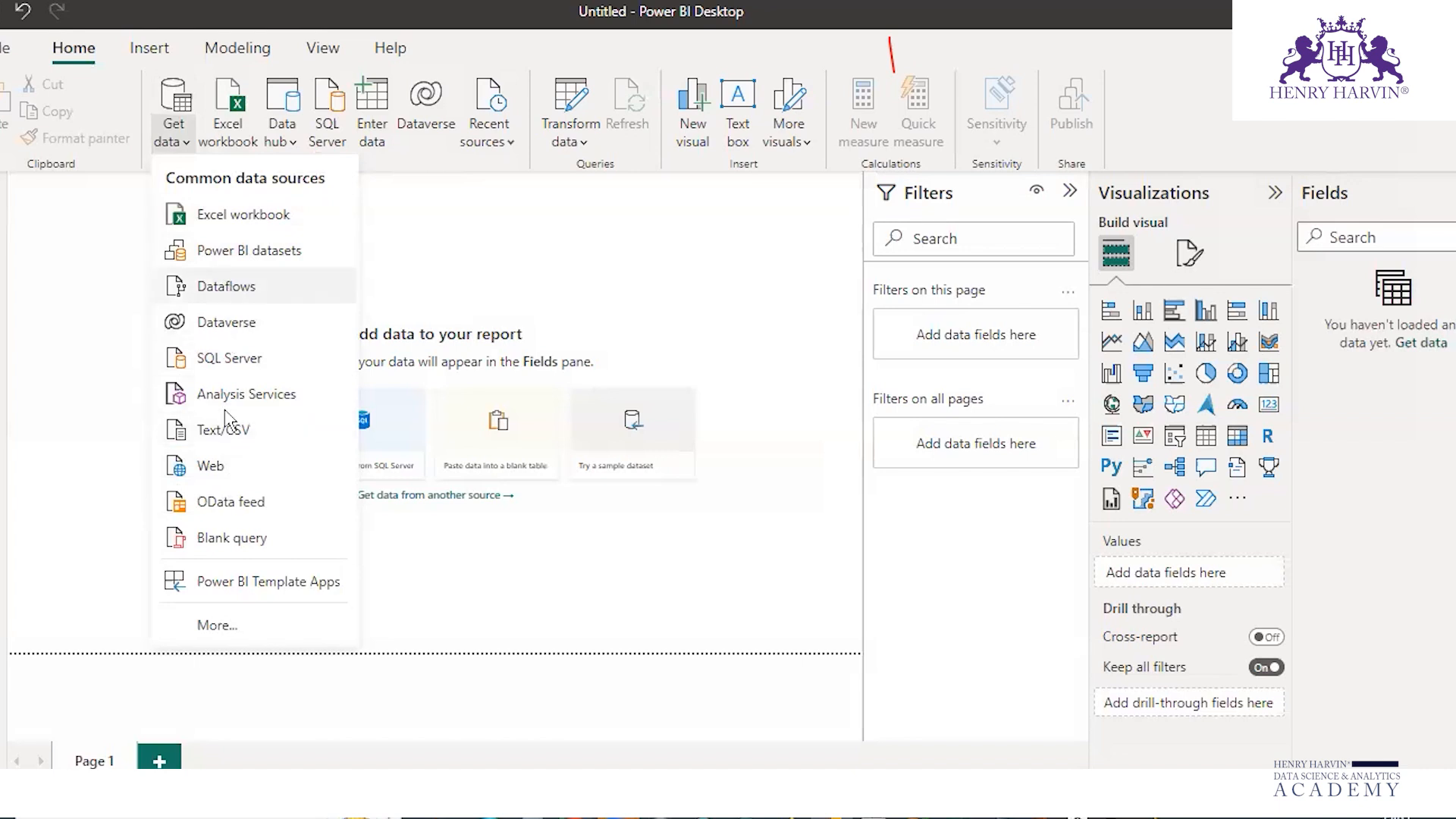
pyautogui.click(244, 631)
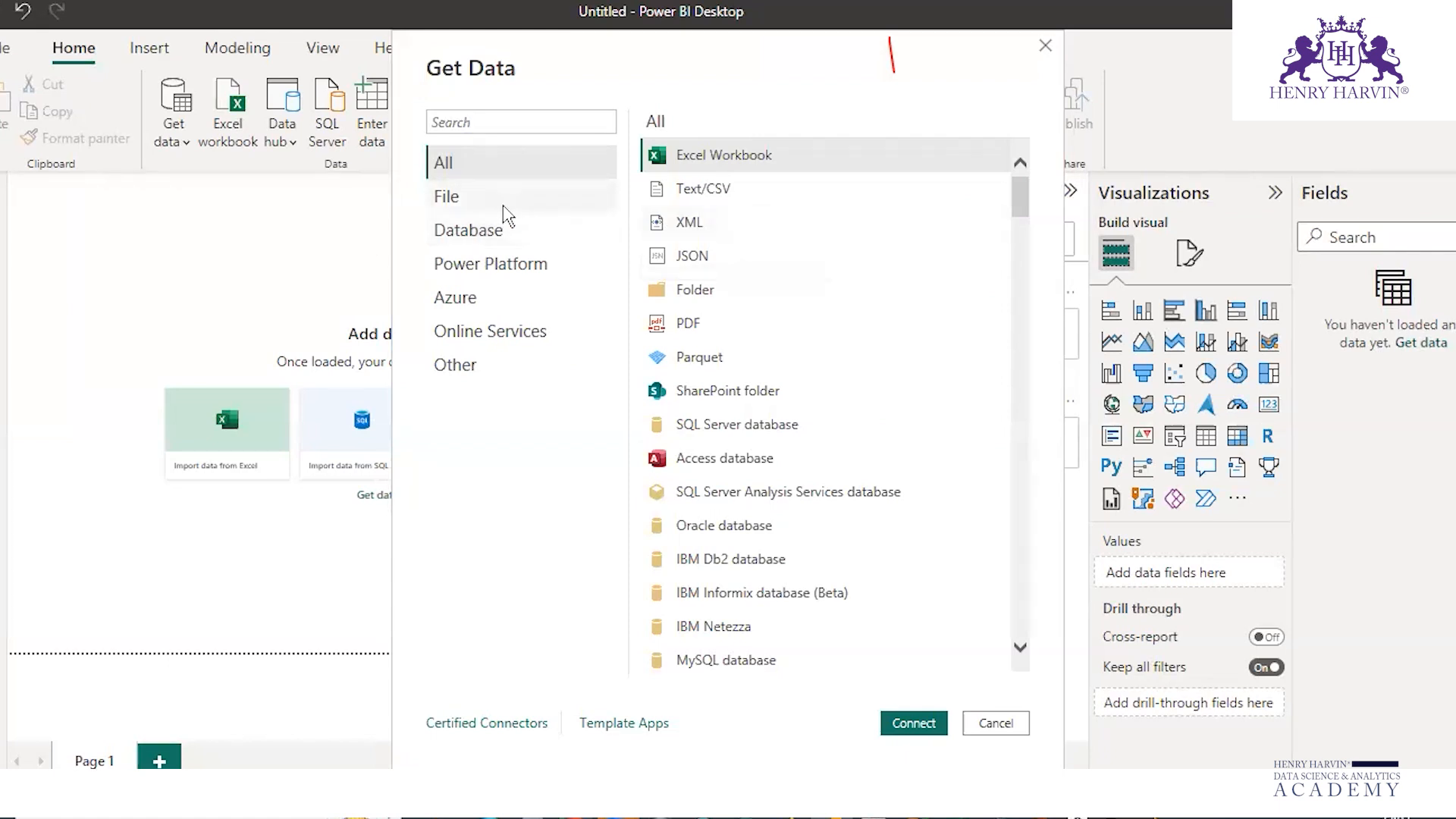
pyautogui.click(456, 196)
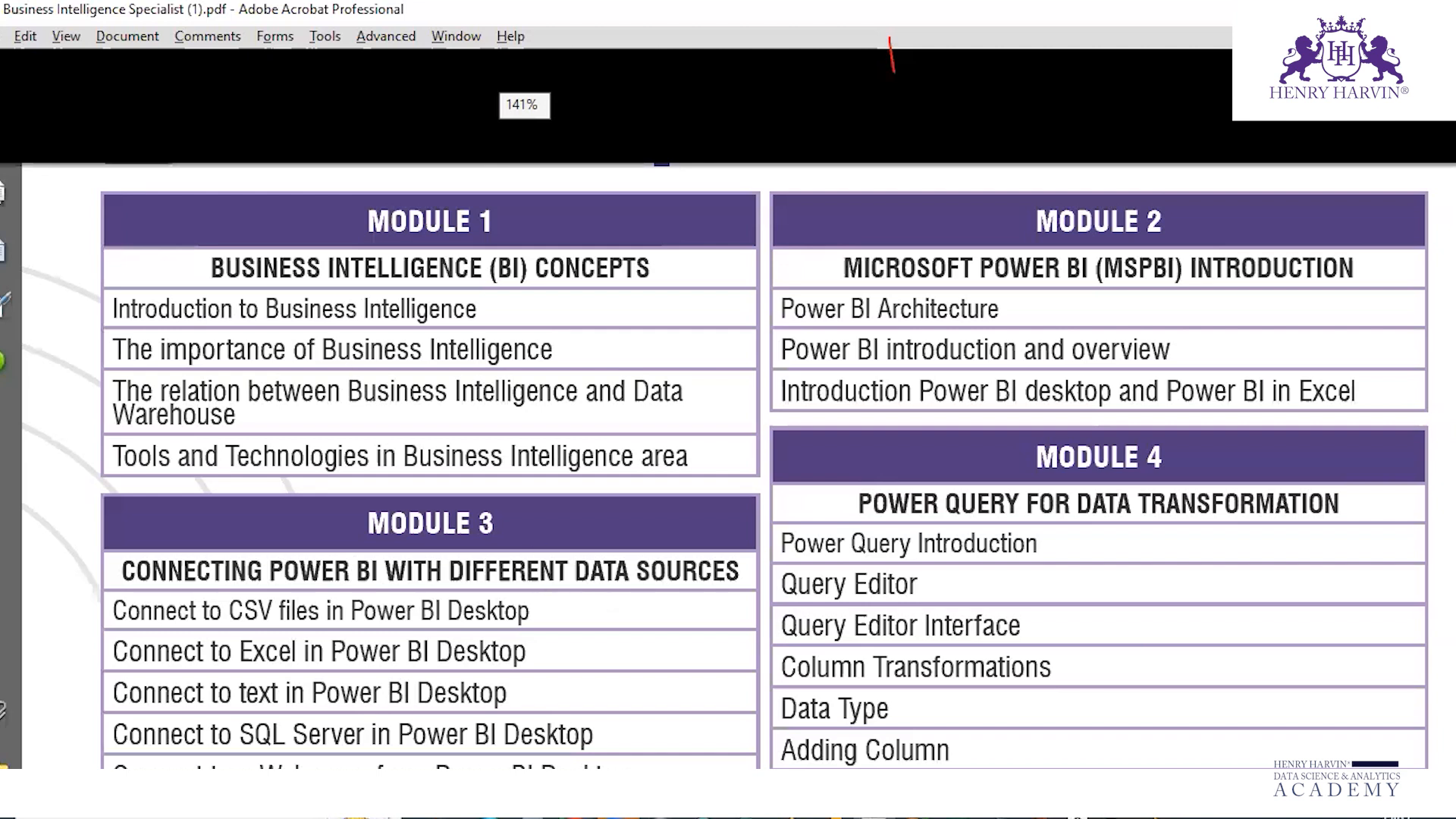
pyautogui.scroll(-3, 840, 288)
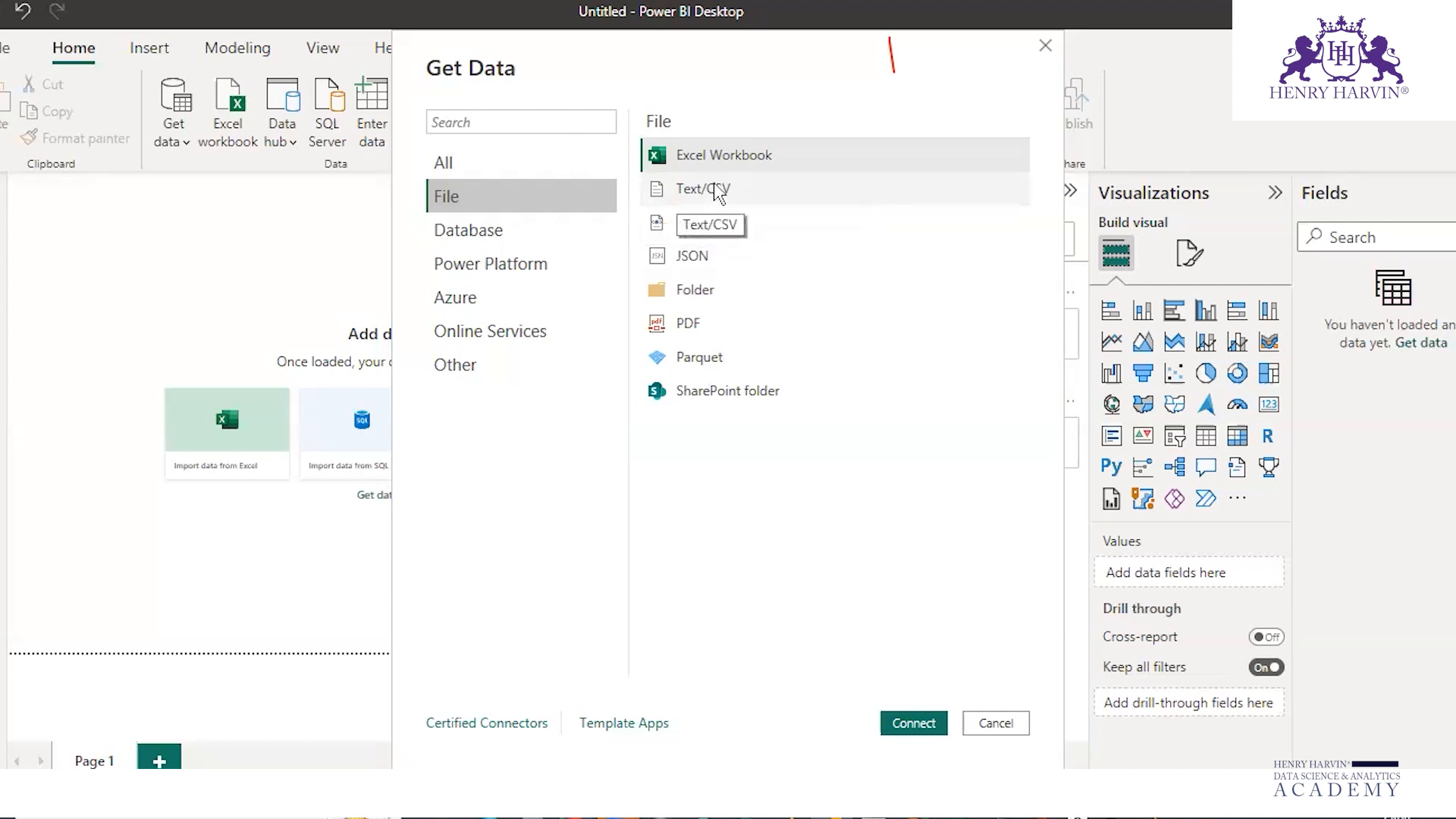
# Connect to a Text/CSV source and open the Sales_2015 file from the PBI folder on the Desktop for preview
pyautogui.click(717, 193)
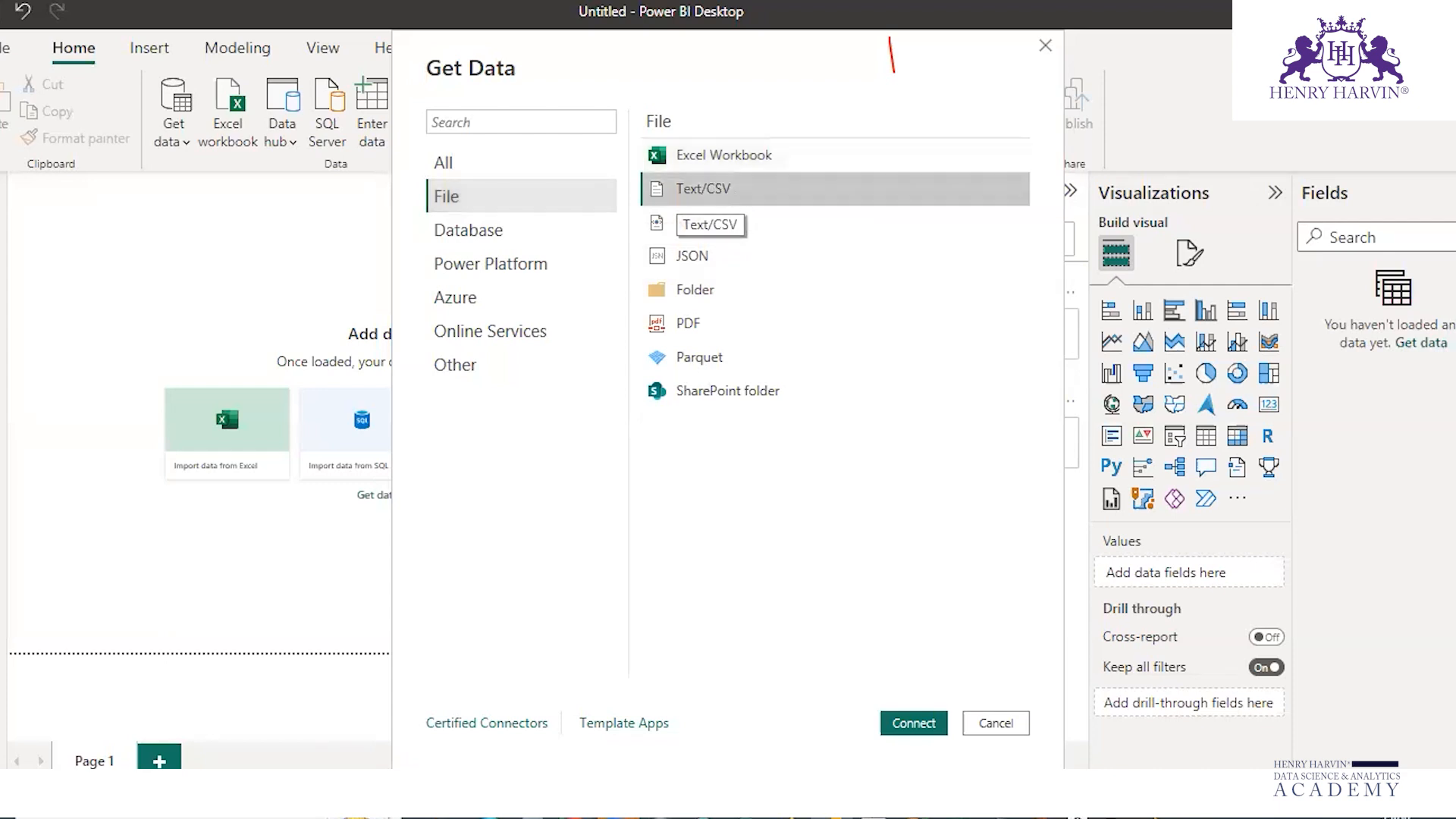
pyautogui.click(914, 724)
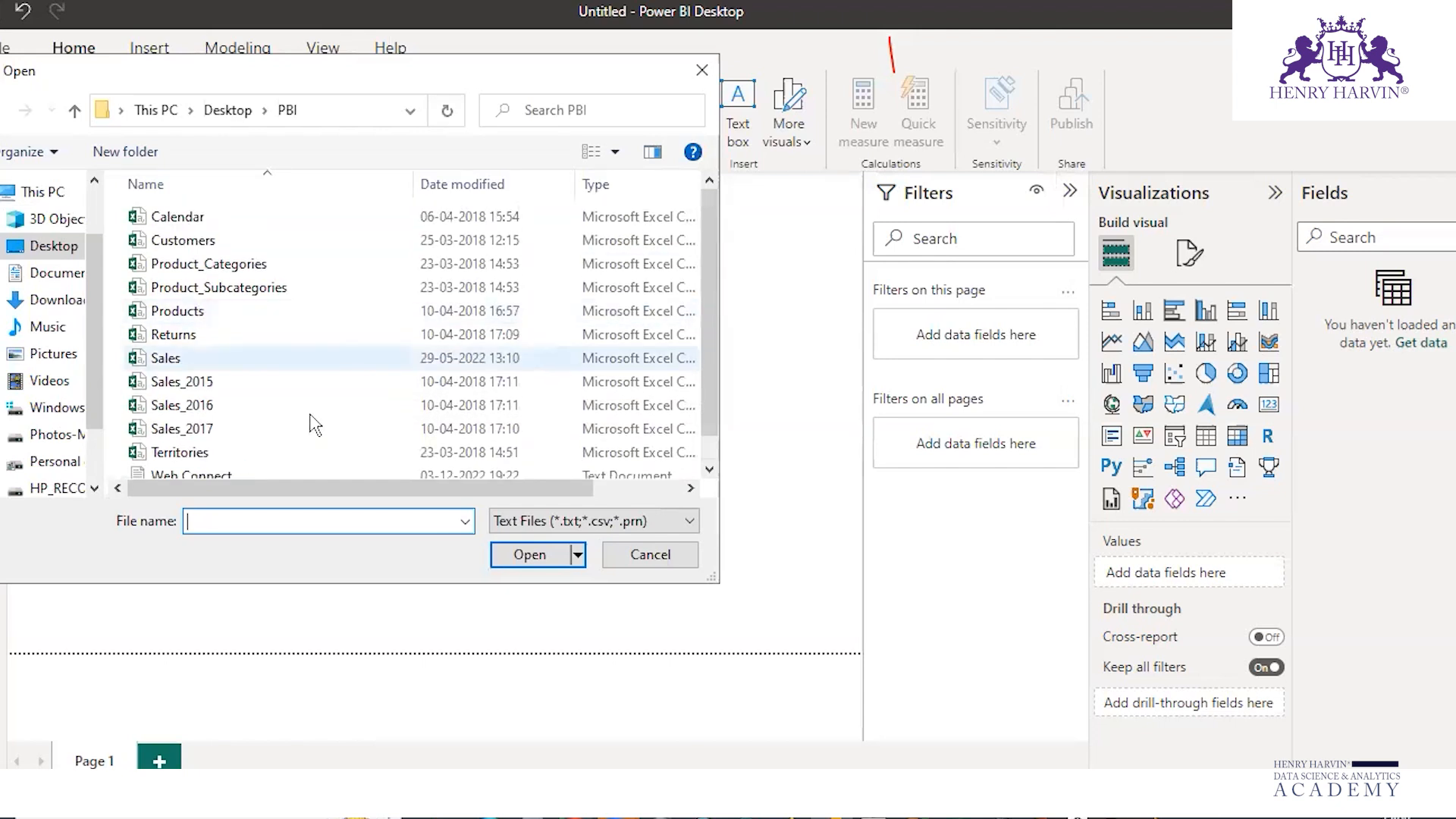
pyautogui.click(196, 385)
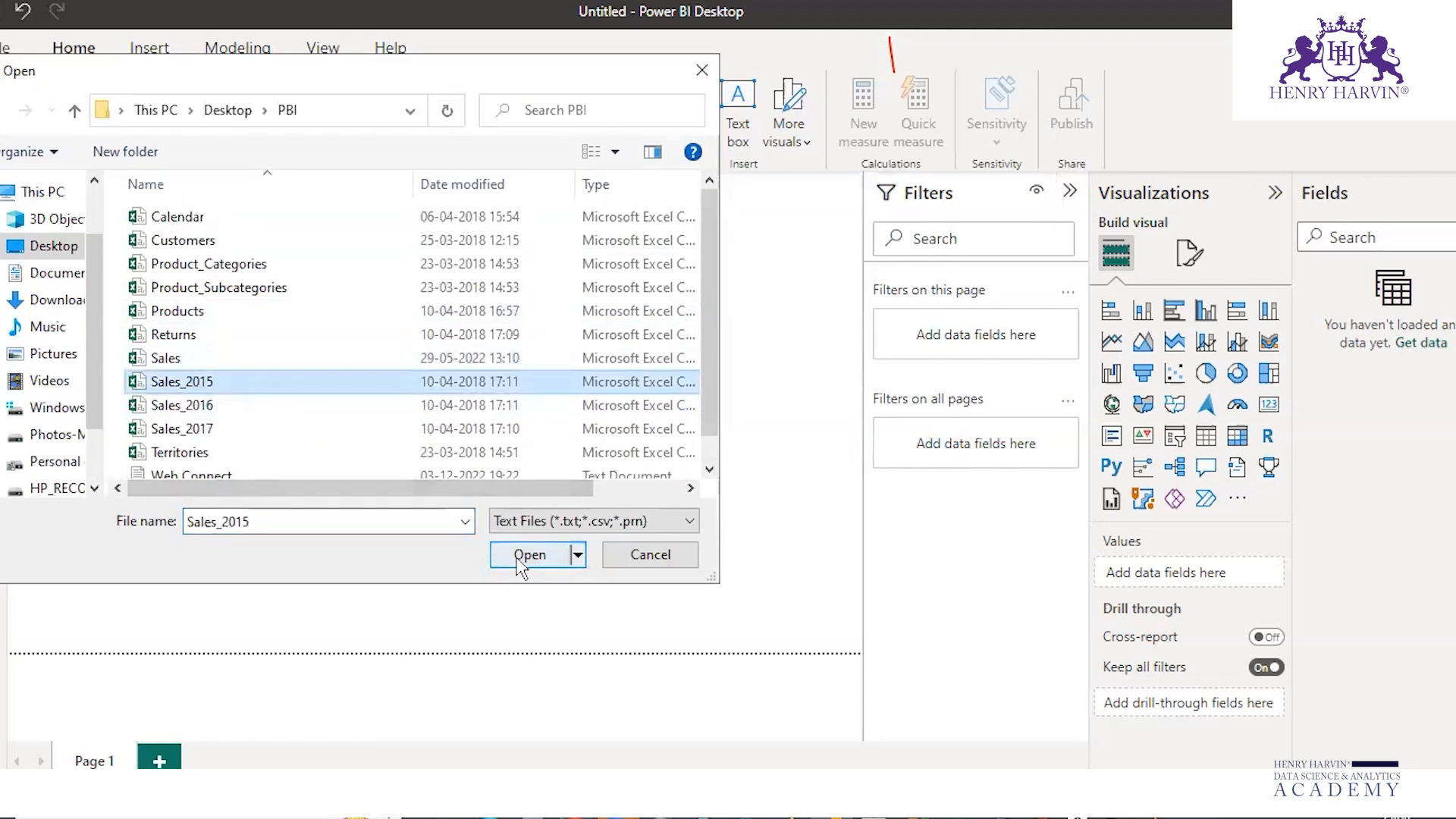
pyautogui.click(529, 558)
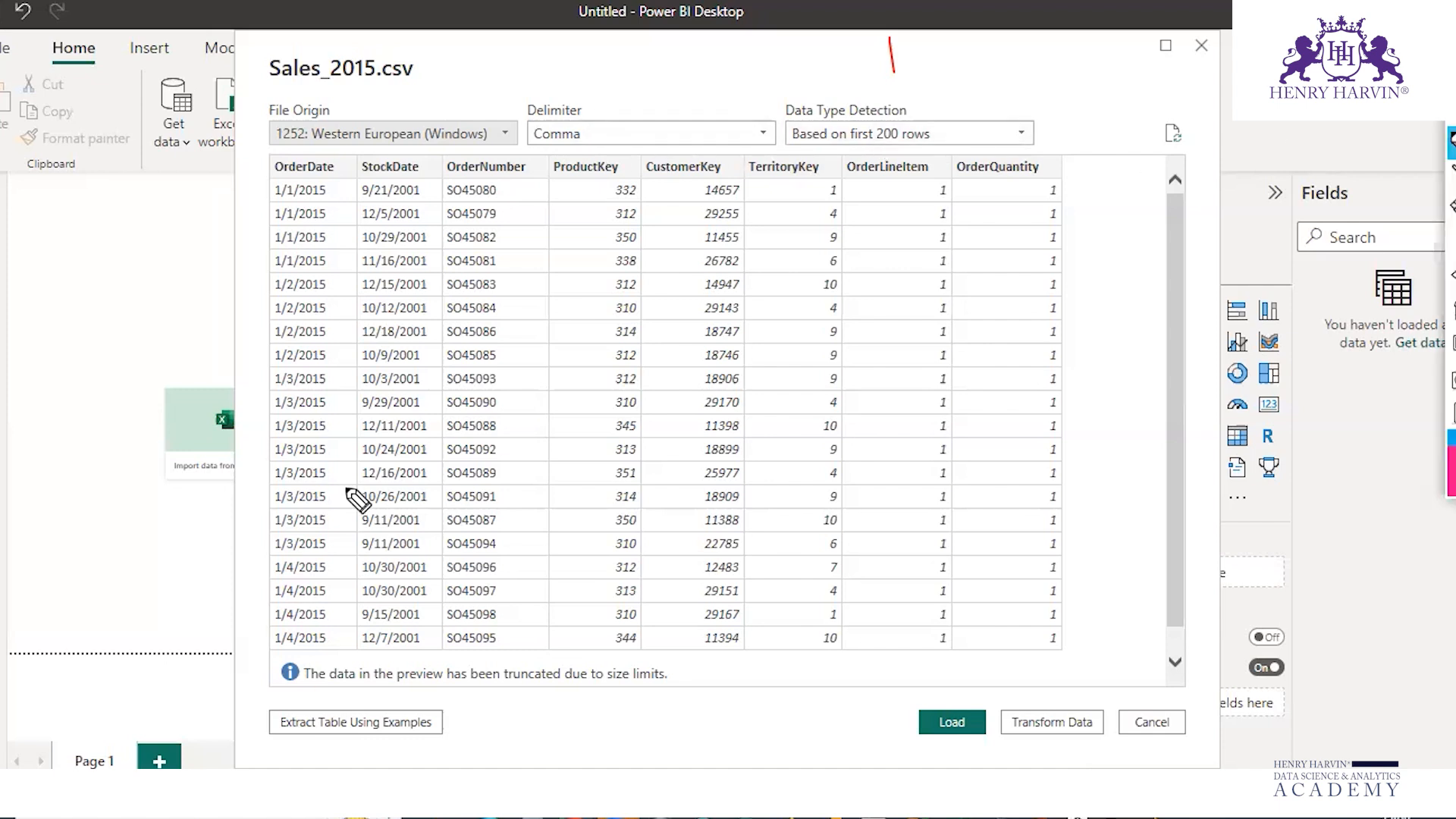
# Examine the Sales_2015 preview, including its column headers, the data type detection setting and the note below the table
pyautogui.moveTo(274, 178); pyautogui.dragTo(1061, 173)
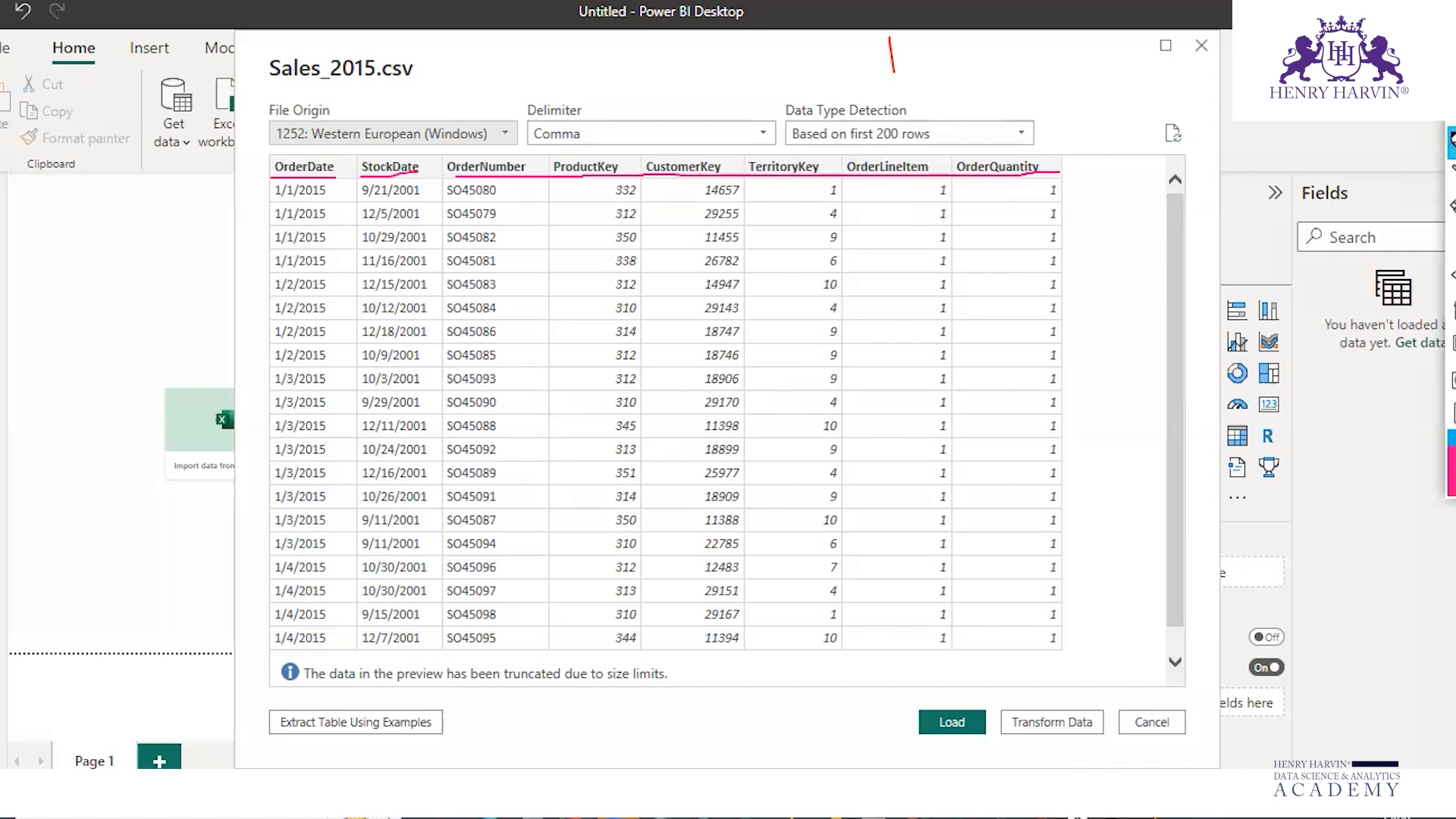
pyautogui.click(1451, 244)
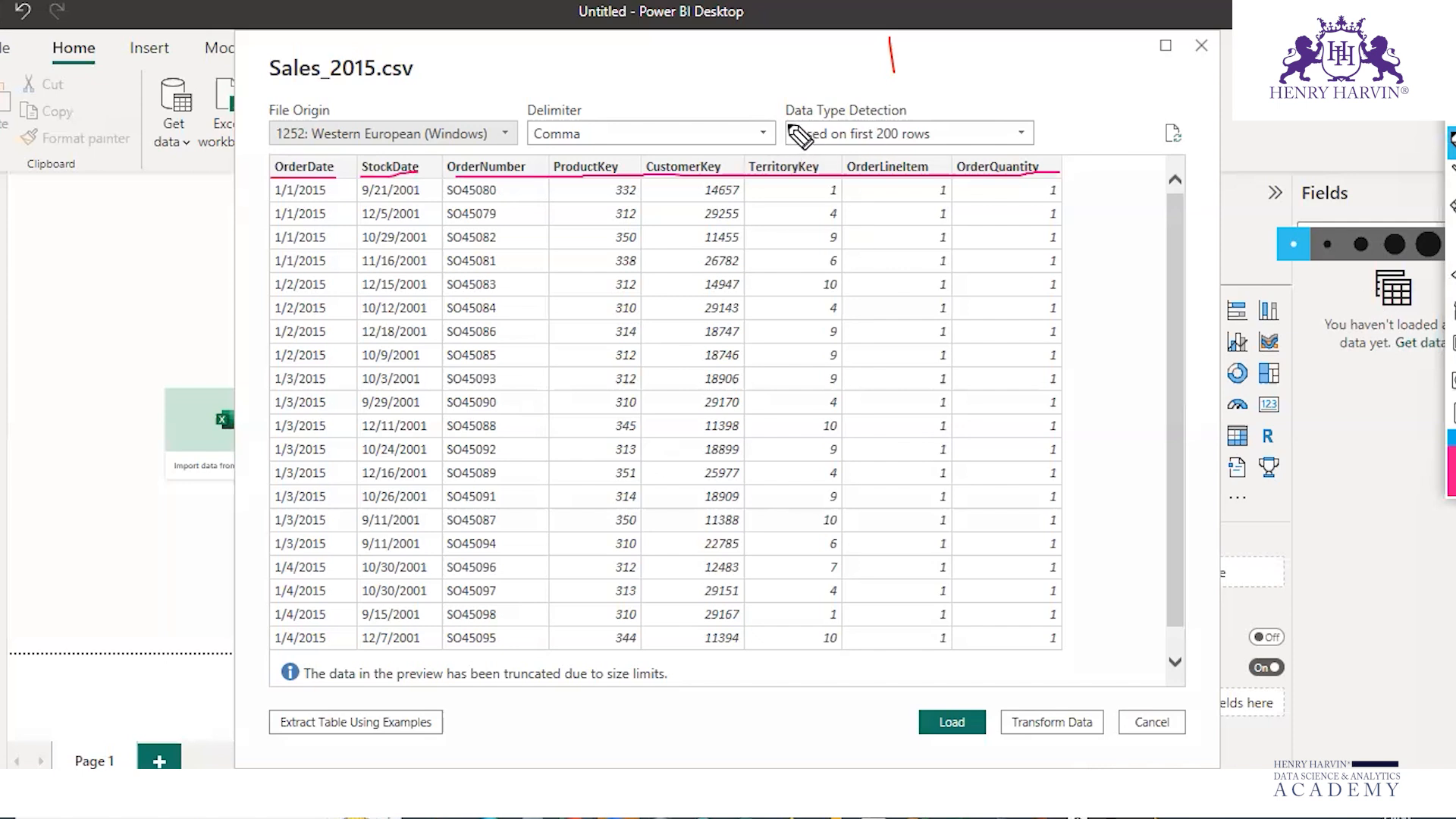
pyautogui.moveTo(778, 121); pyautogui.dragTo(883, 122)
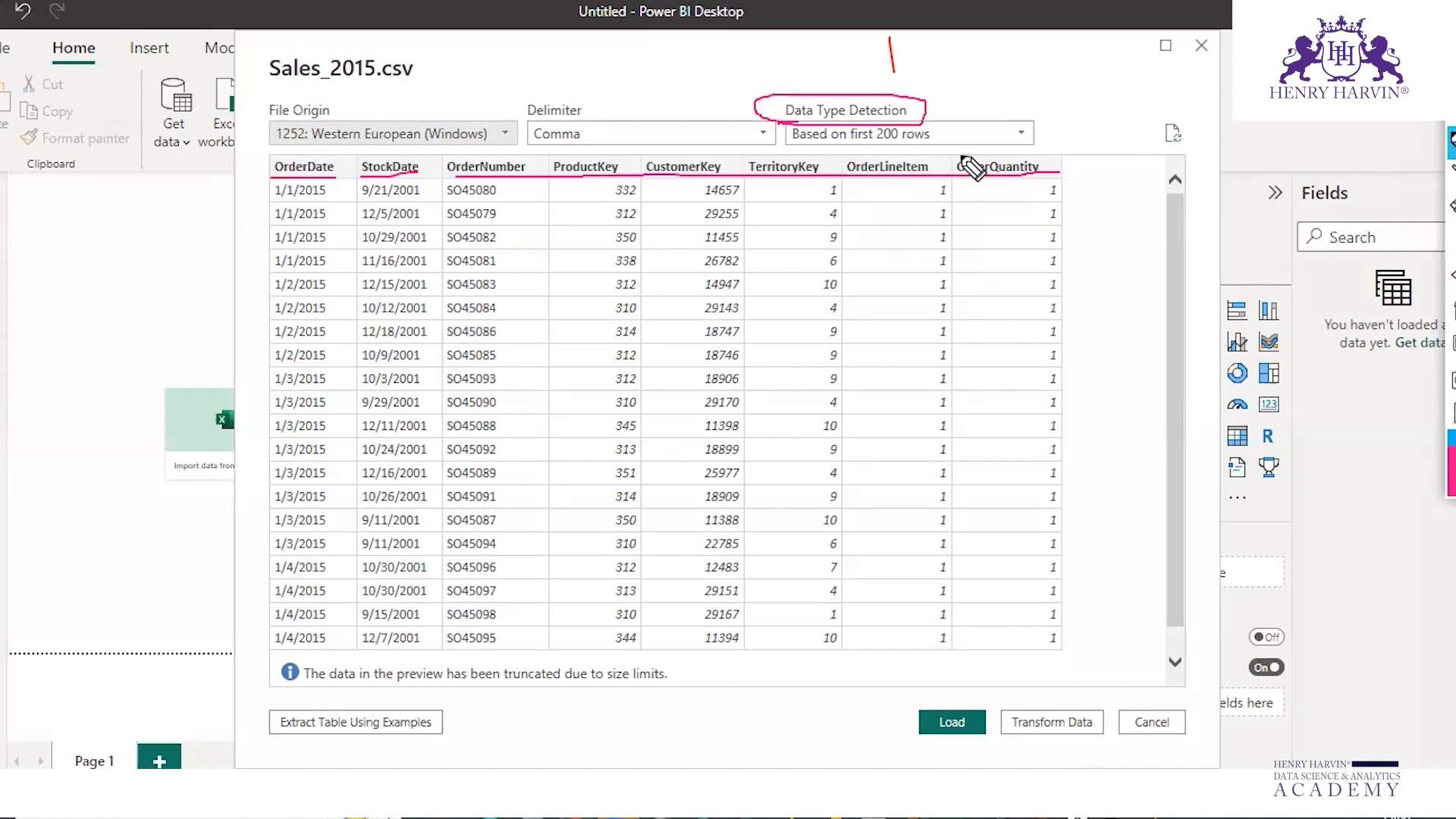
pyautogui.moveTo(790, 149)
pyautogui.mouseDown()
pyautogui.moveTo(969, 143)
pyautogui.moveTo(802, 131)
pyautogui.moveTo(784, 150)
pyautogui.mouseUp()
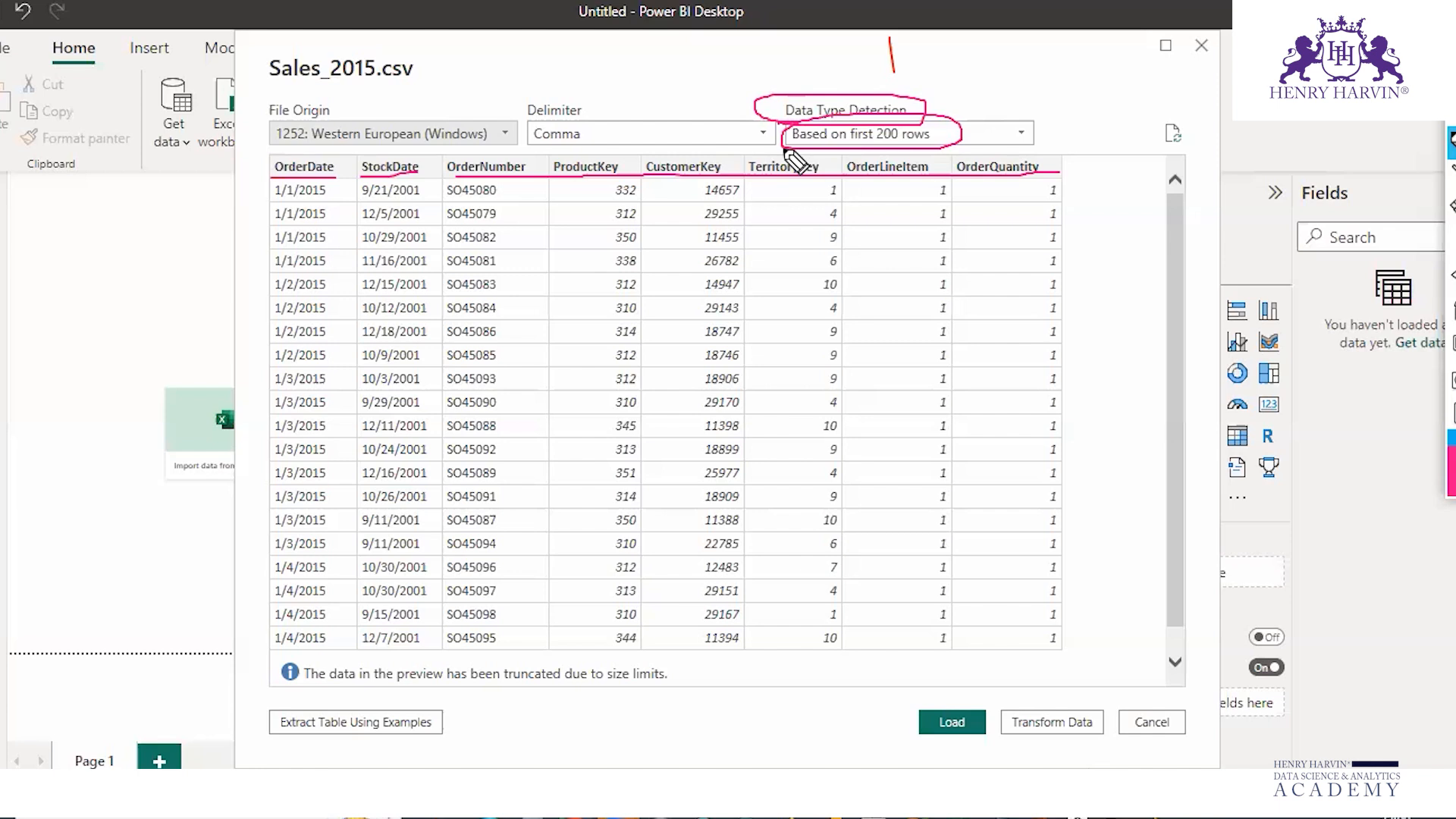
pyautogui.moveTo(328, 692); pyautogui.dragTo(669, 693)
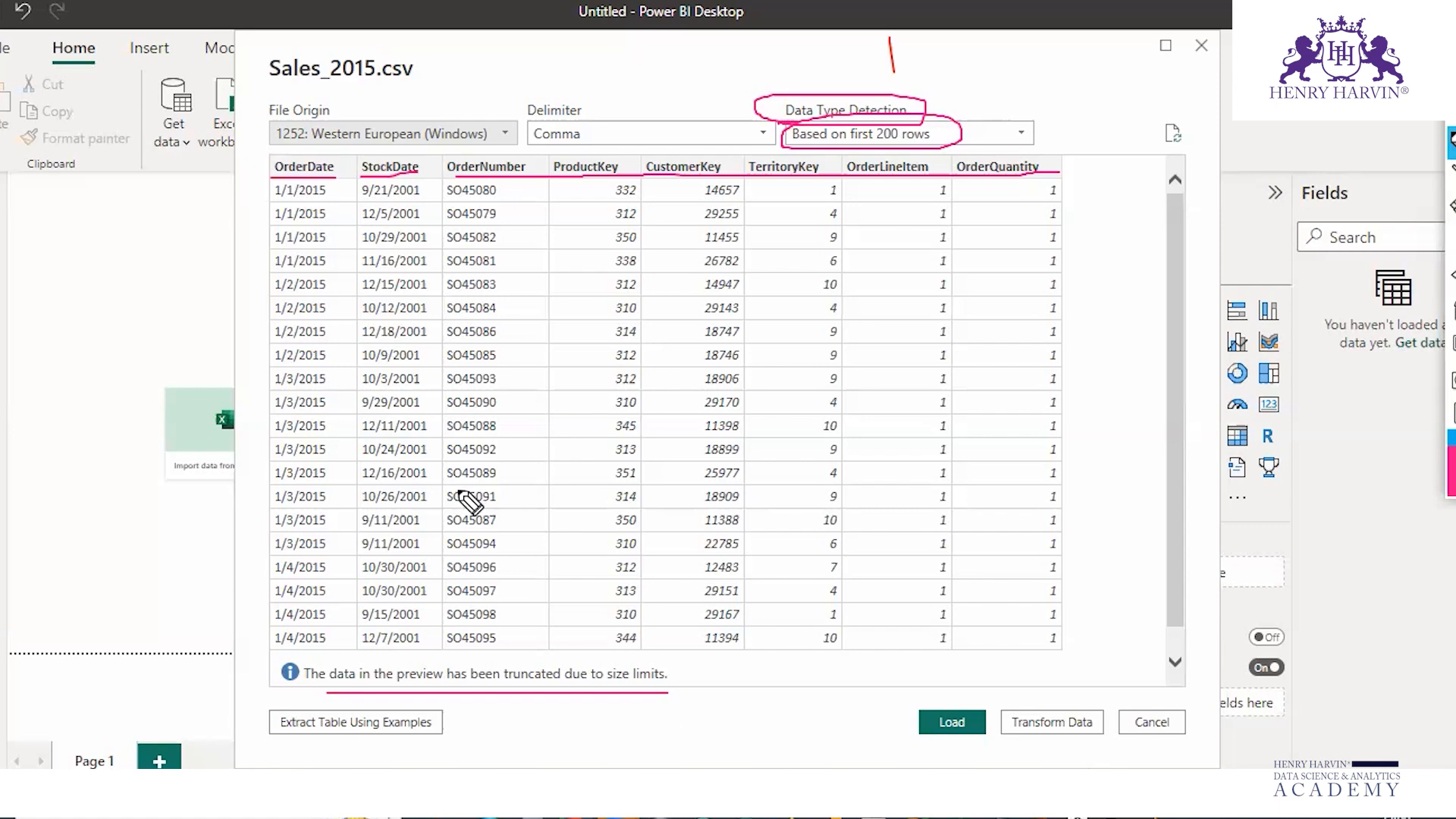
pyautogui.click(1453, 309)
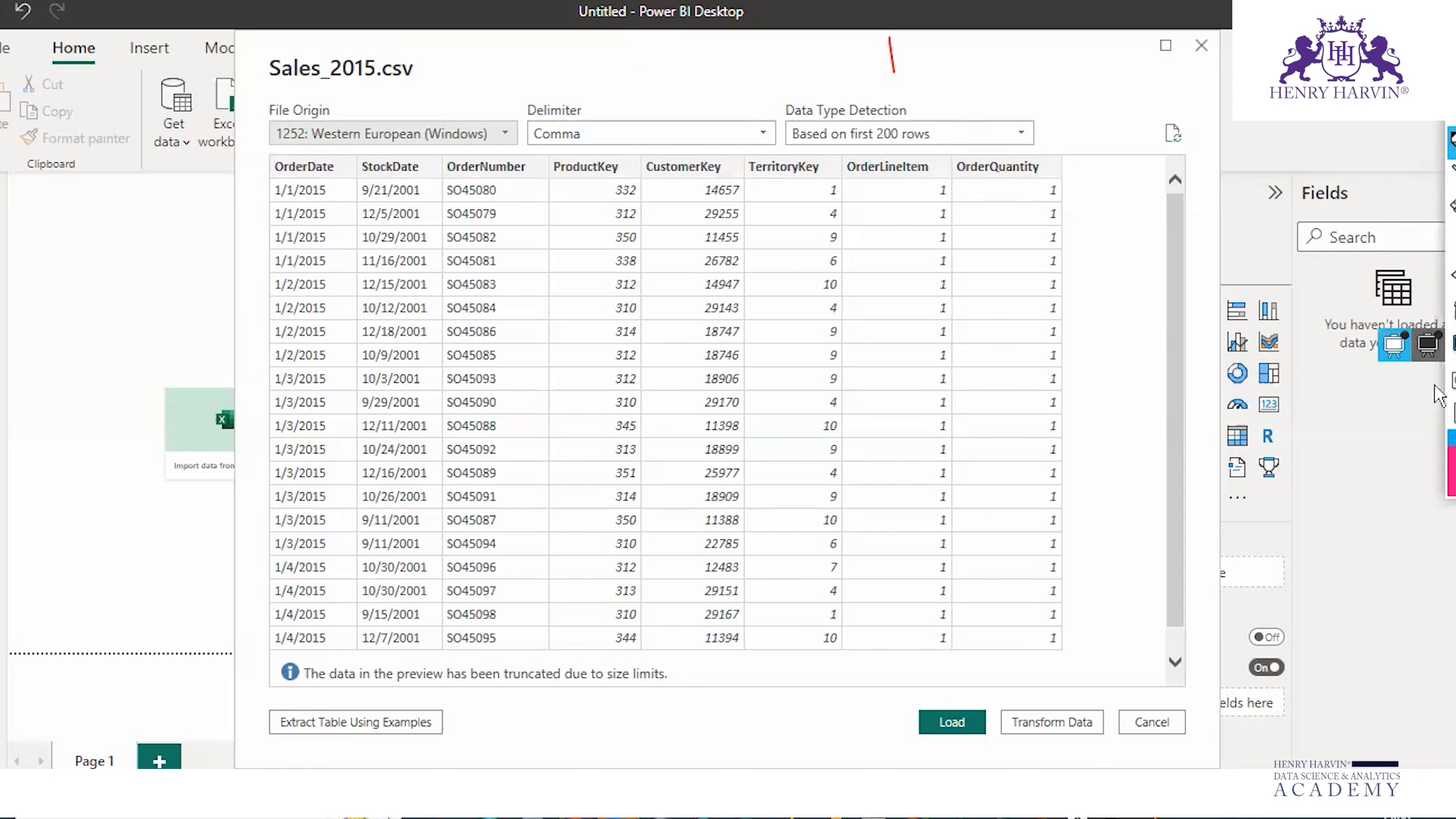
# Compare the Load and Transform Data options, and load the Sales_2015 data into the report
pyautogui.moveTo(952, 696)
pyautogui.mouseDown()
pyautogui.moveTo(901, 756)
pyautogui.moveTo(1016, 743)
pyautogui.moveTo(950, 695)
pyautogui.mouseUp()
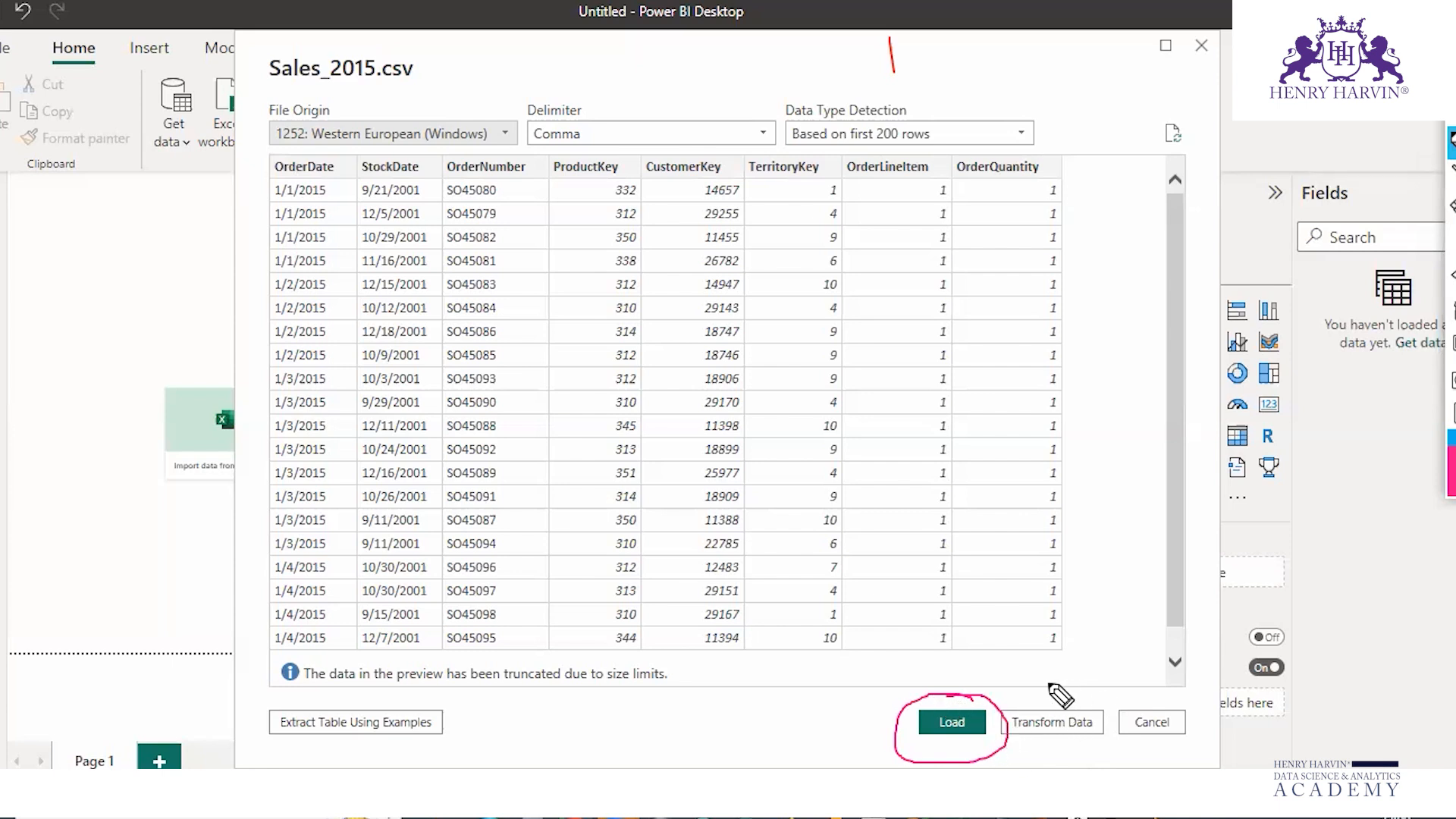
pyautogui.moveTo(1040, 686)
pyautogui.mouseDown()
pyautogui.moveTo(993, 693)
pyautogui.moveTo(1101, 711)
pyautogui.mouseUp()
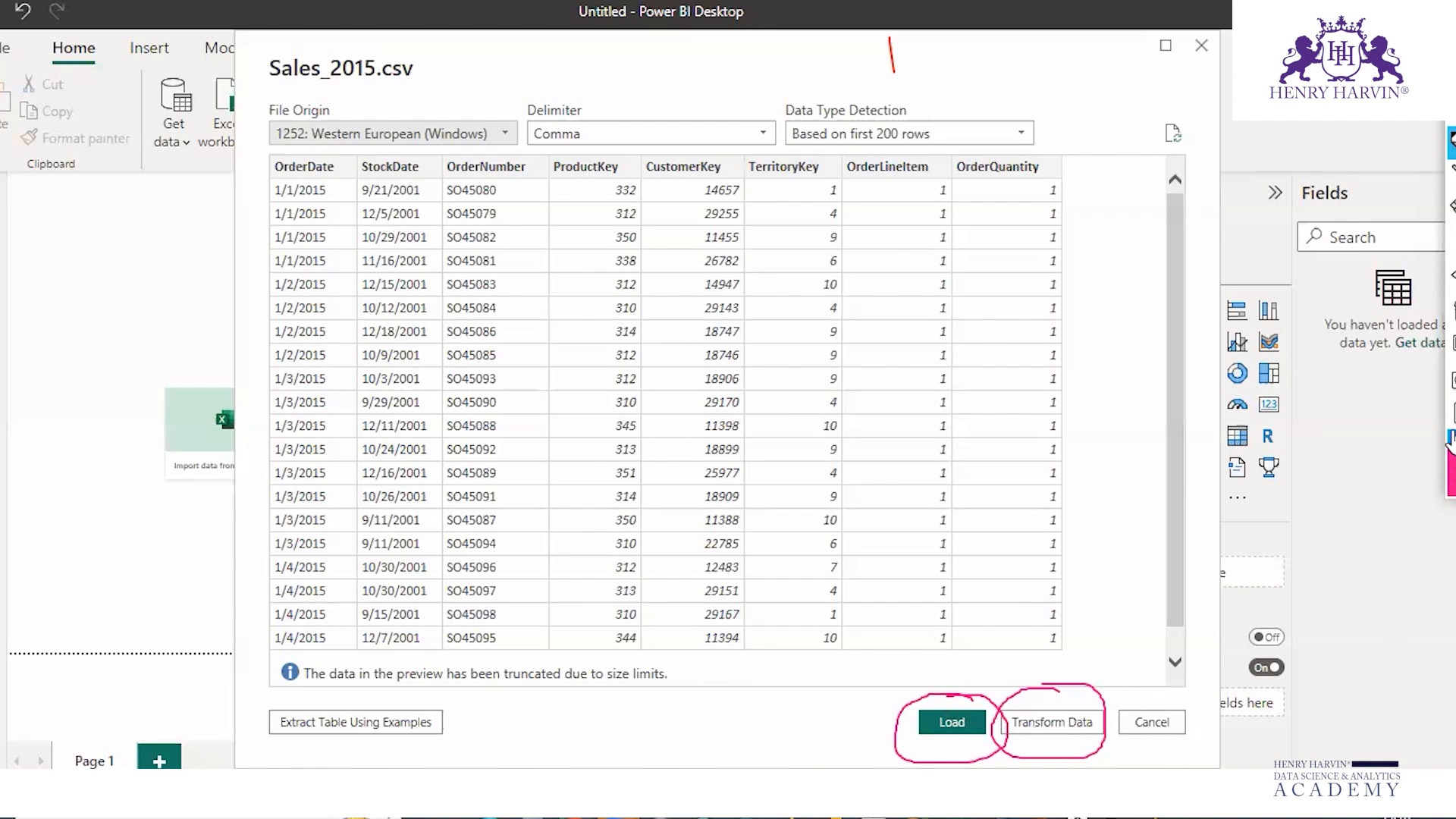
pyautogui.click(1452, 311)
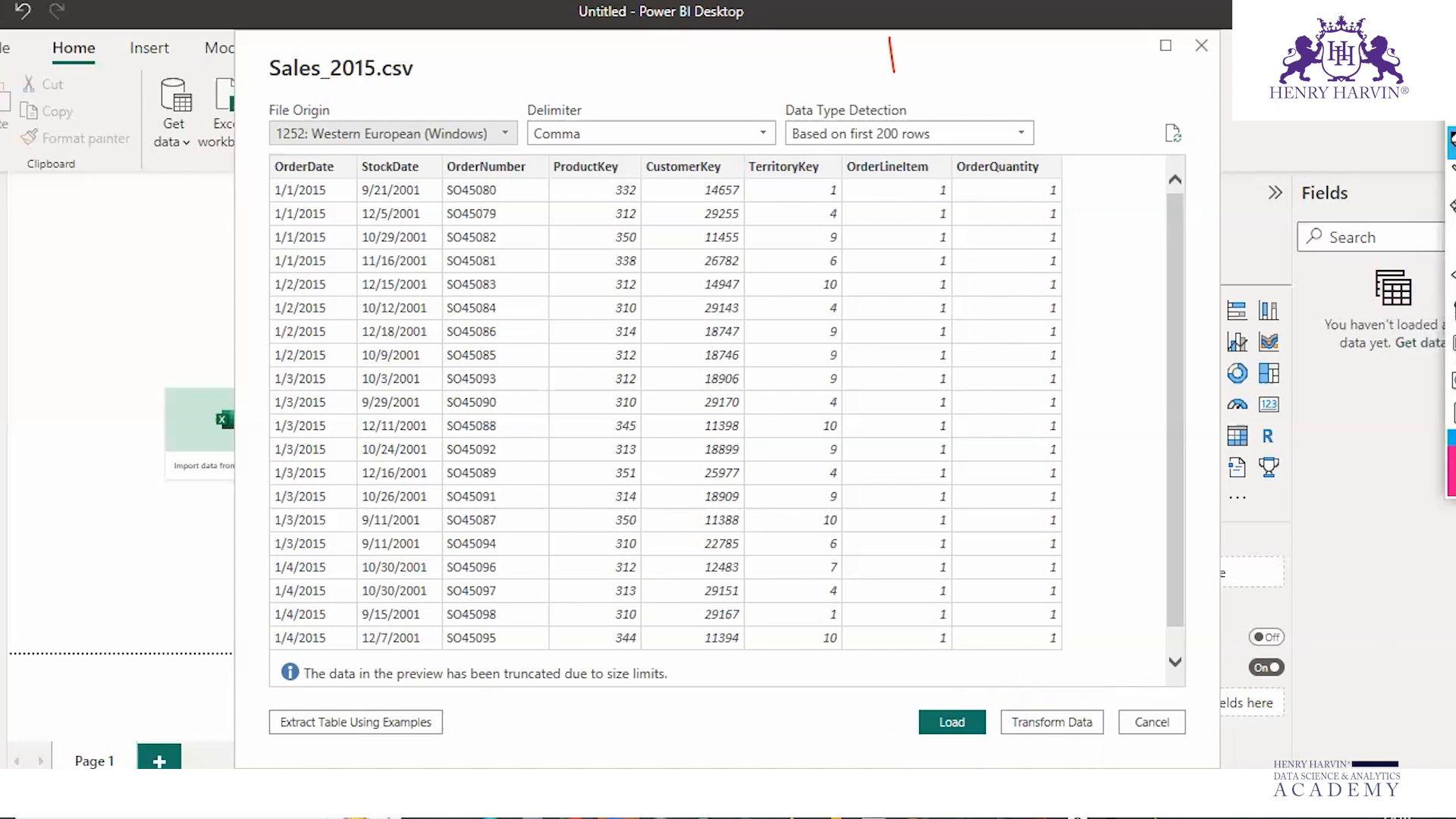
pyautogui.click(952, 725)
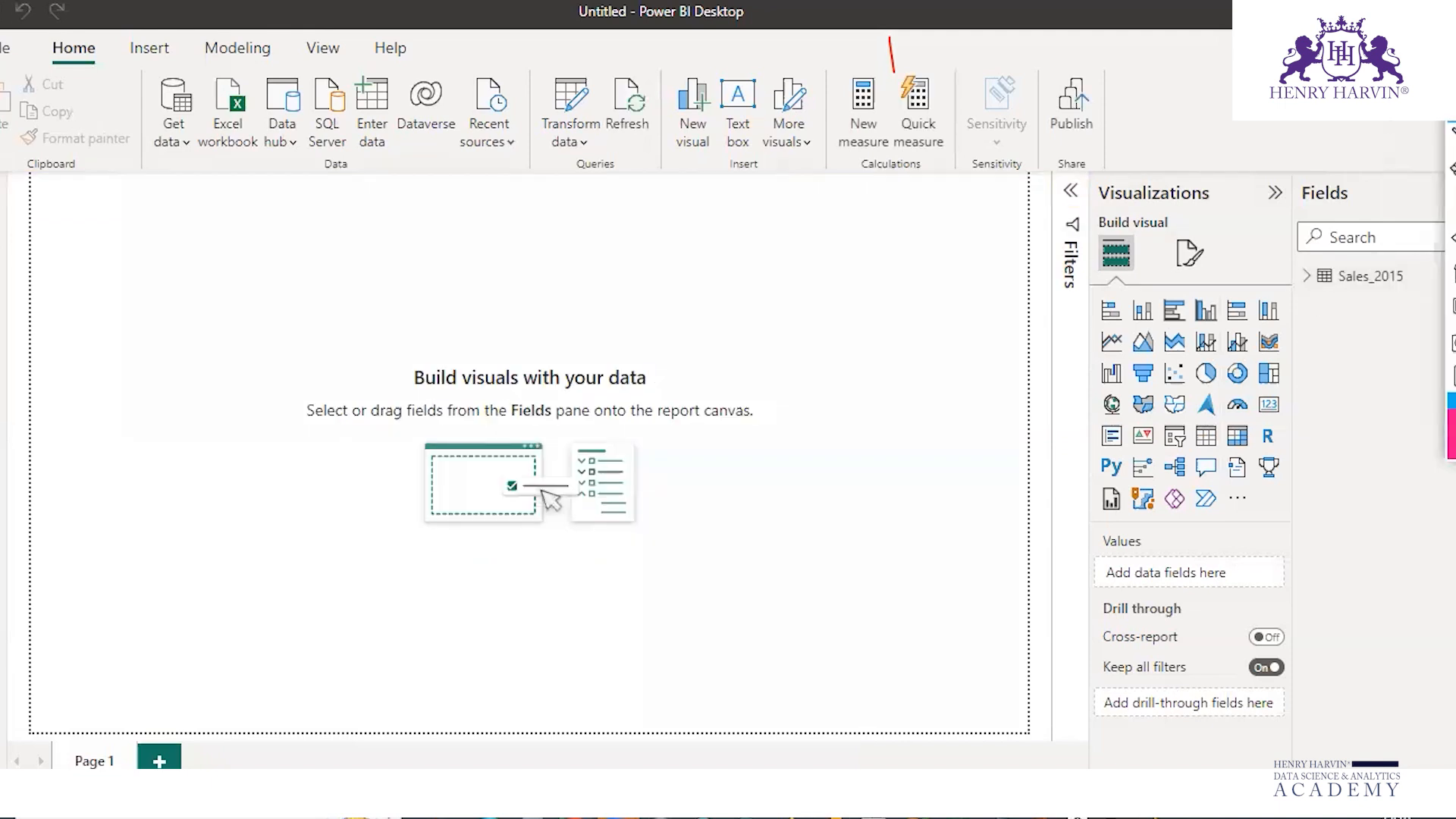
# Expand the Sales_2015 table in the report's fields and look through all of its columns
pyautogui.moveTo(1305, 294)
pyautogui.mouseDown()
pyautogui.moveTo(1394, 299)
pyautogui.moveTo(1401, 251)
pyautogui.moveTo(1287, 302)
pyautogui.moveTo(1374, 311)
pyautogui.mouseUp()
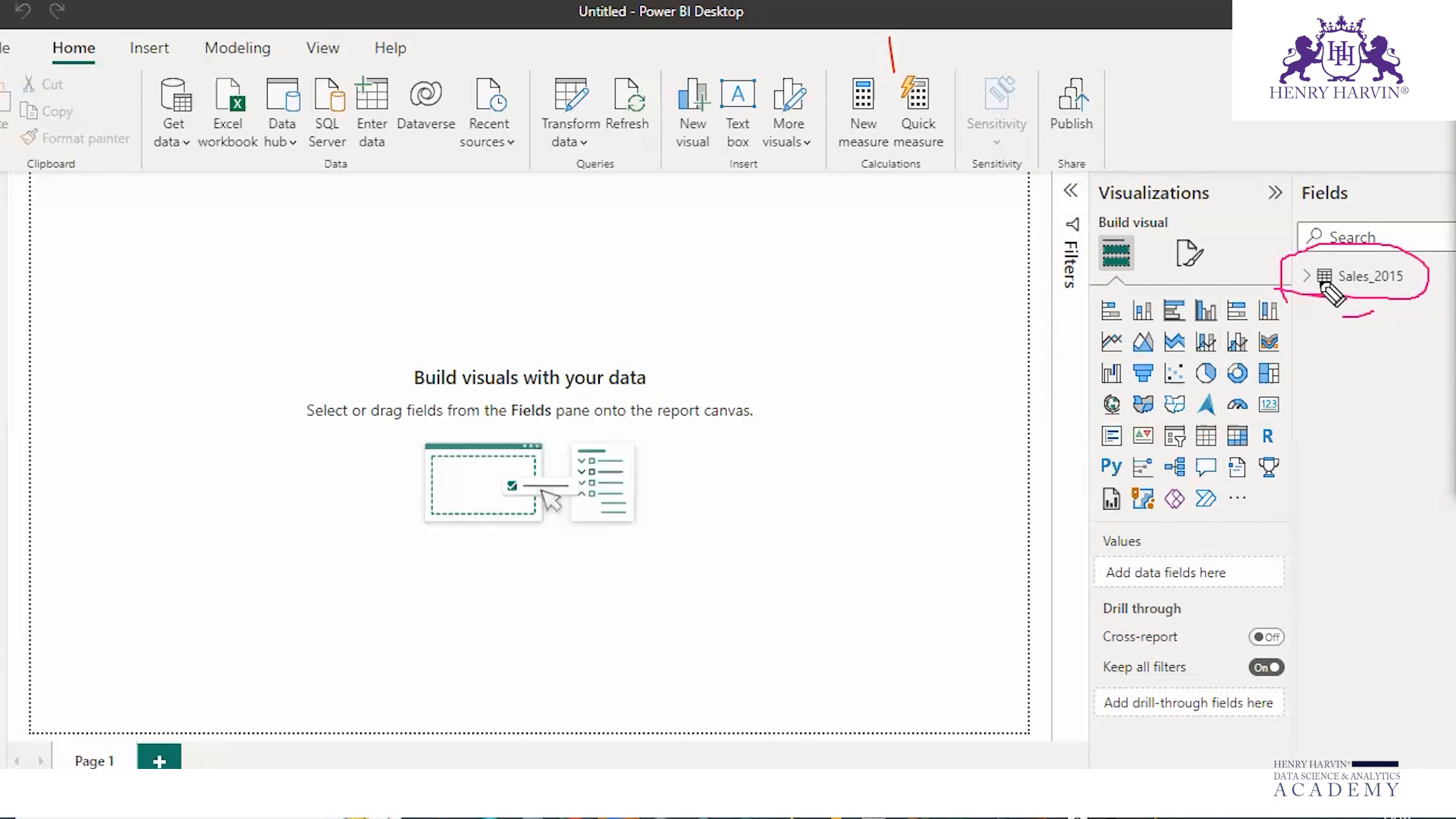
pyautogui.click(1409, 173)
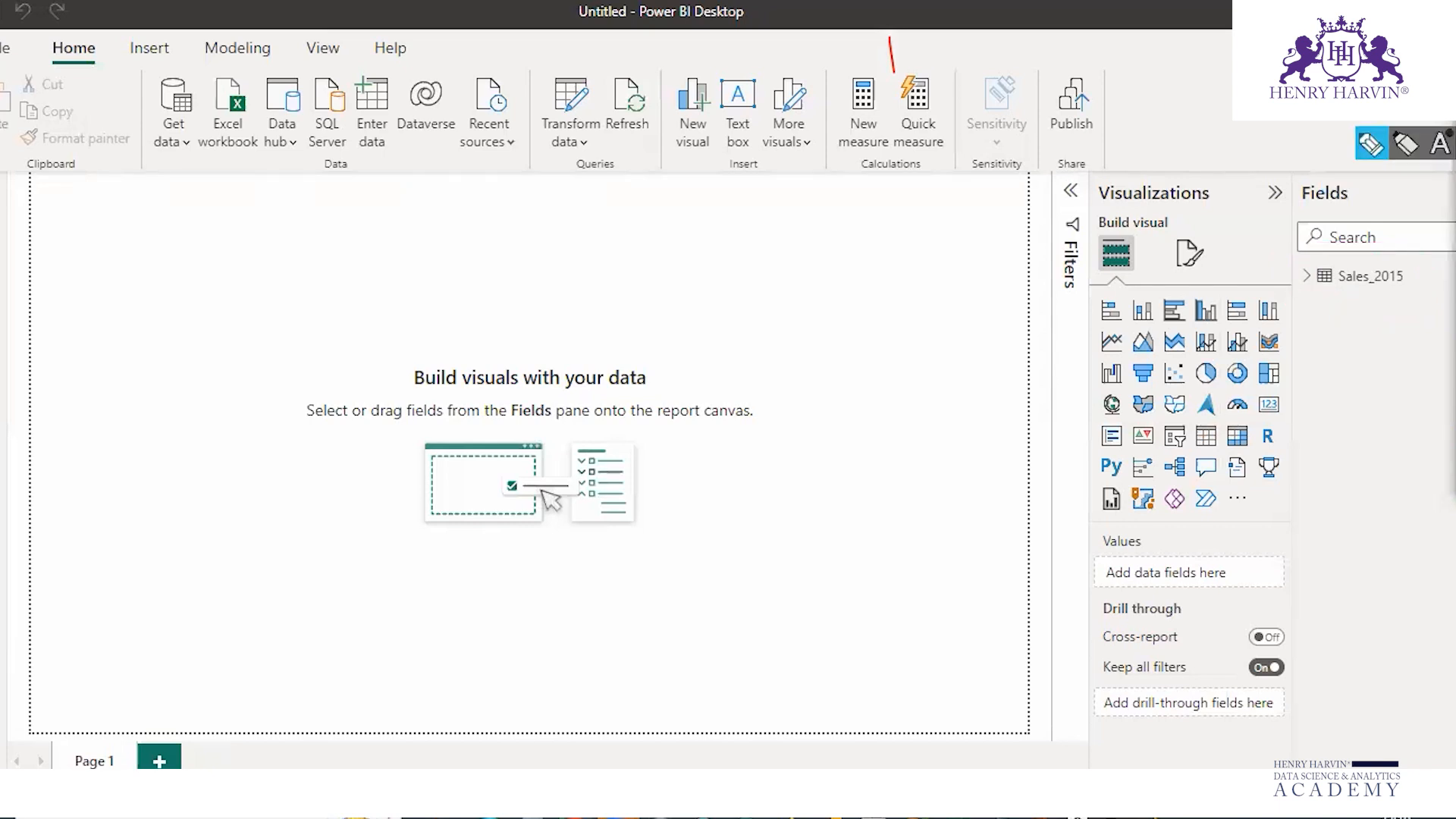
pyautogui.click(1308, 277)
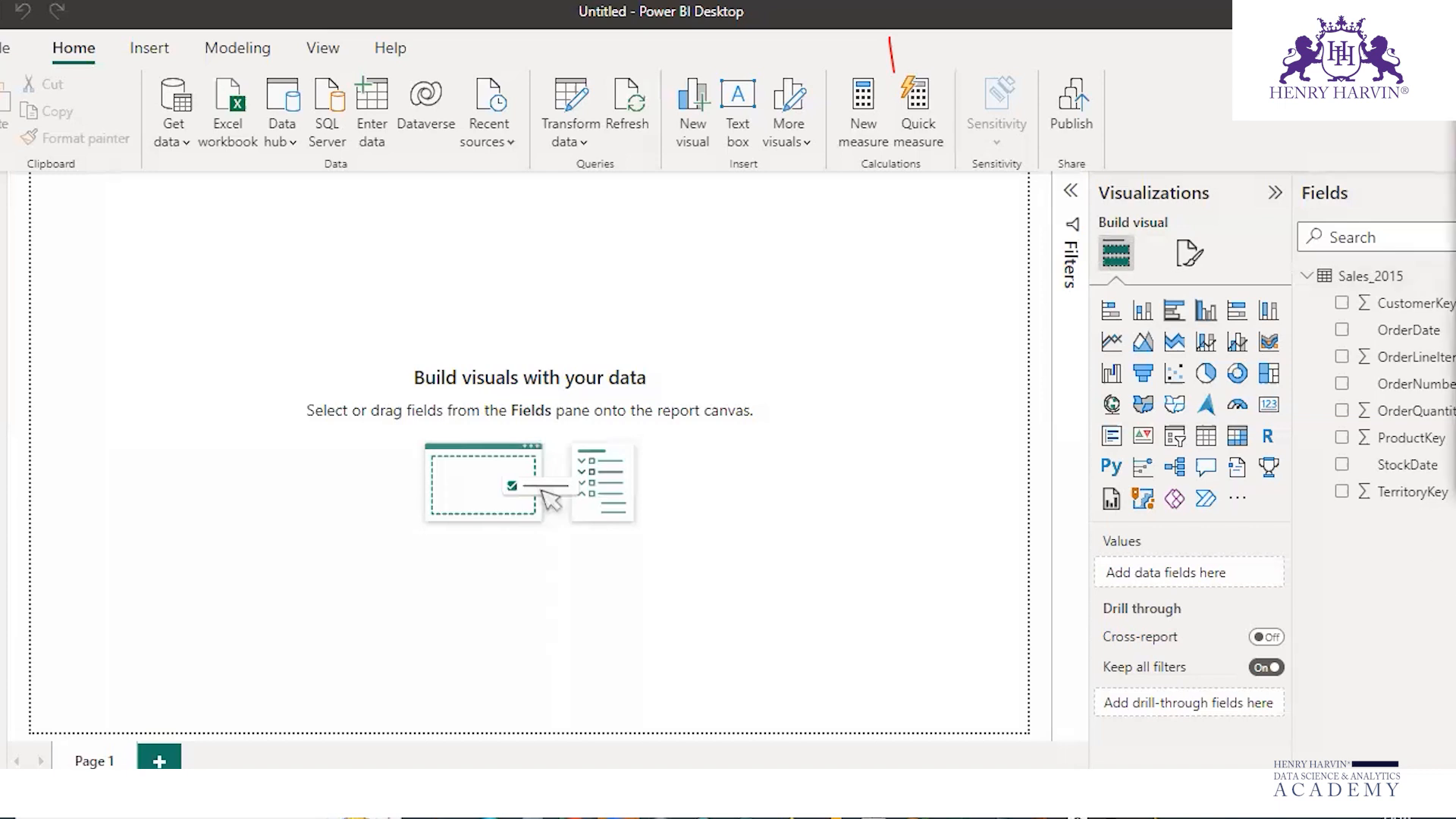
pyautogui.moveTo(1313, 302); pyautogui.dragTo(1315, 349)
pyautogui.moveTo(1318, 381); pyautogui.dragTo(1320, 388)
pyautogui.moveTo(1322, 399)
pyautogui.mouseDown()
pyautogui.moveTo(1326, 506)
pyautogui.moveTo(1340, 479)
pyautogui.mouseUp()
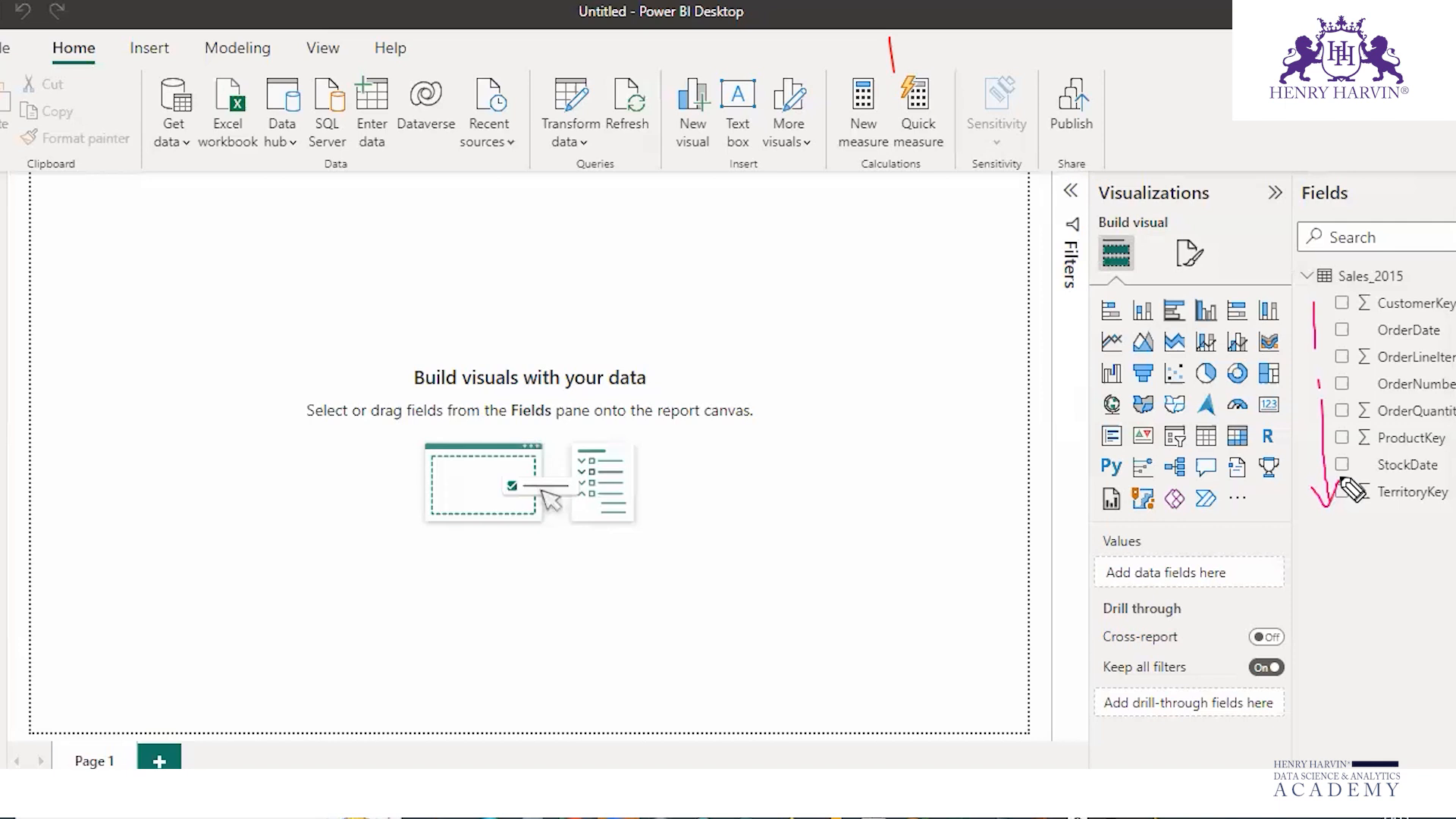
pyautogui.moveTo(1374, 323)
pyautogui.mouseDown()
pyautogui.moveTo(1445, 320)
pyautogui.moveTo(1404, 343)
pyautogui.moveTo(1439, 342)
pyautogui.moveTo(1455, 394)
pyautogui.mouseUp()
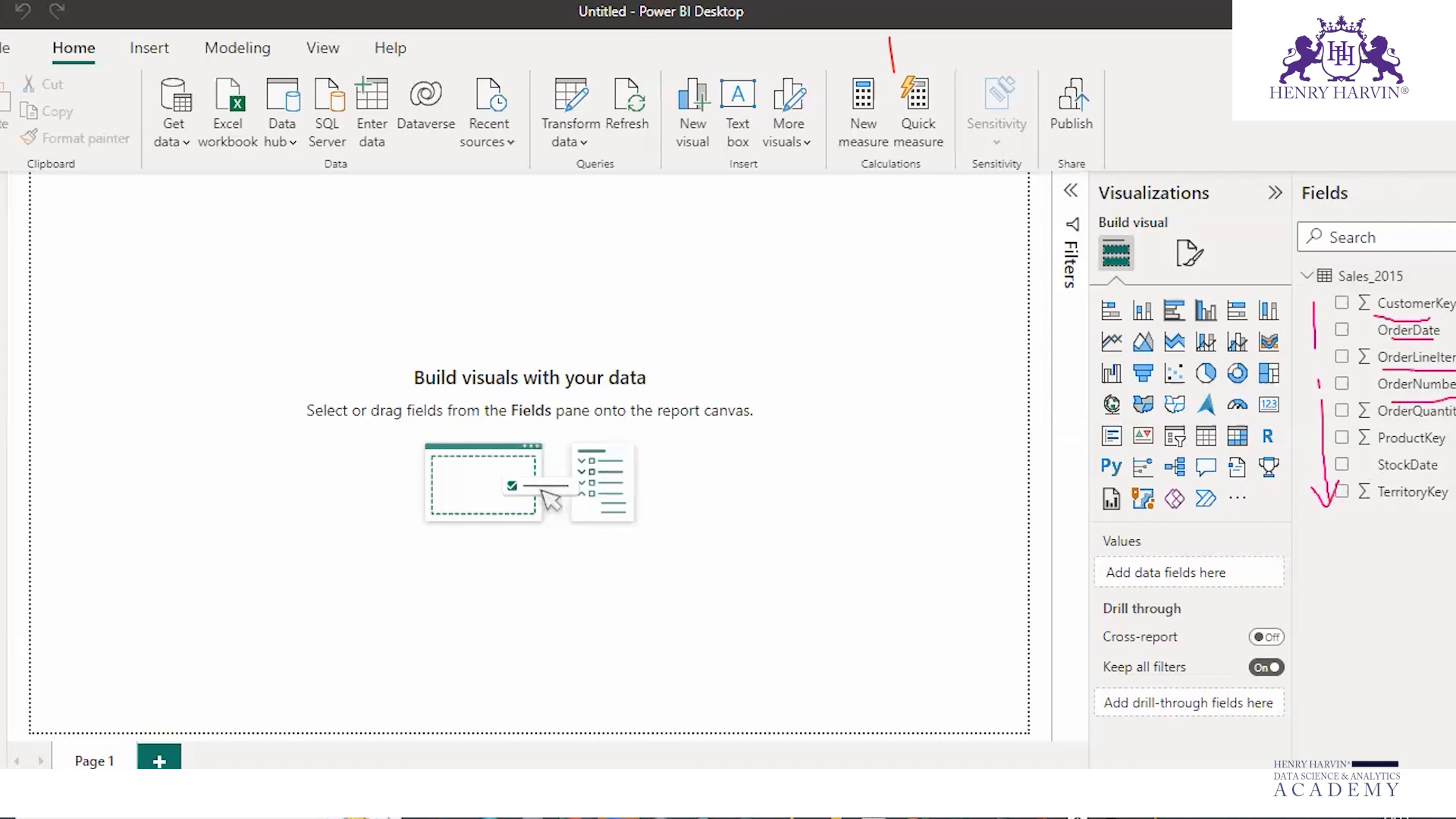
pyautogui.moveTo(1381, 426)
pyautogui.mouseDown()
pyautogui.moveTo(1455, 422)
pyautogui.moveTo(1381, 453)
pyautogui.moveTo(1421, 453)
pyautogui.moveTo(1417, 482)
pyautogui.mouseUp()
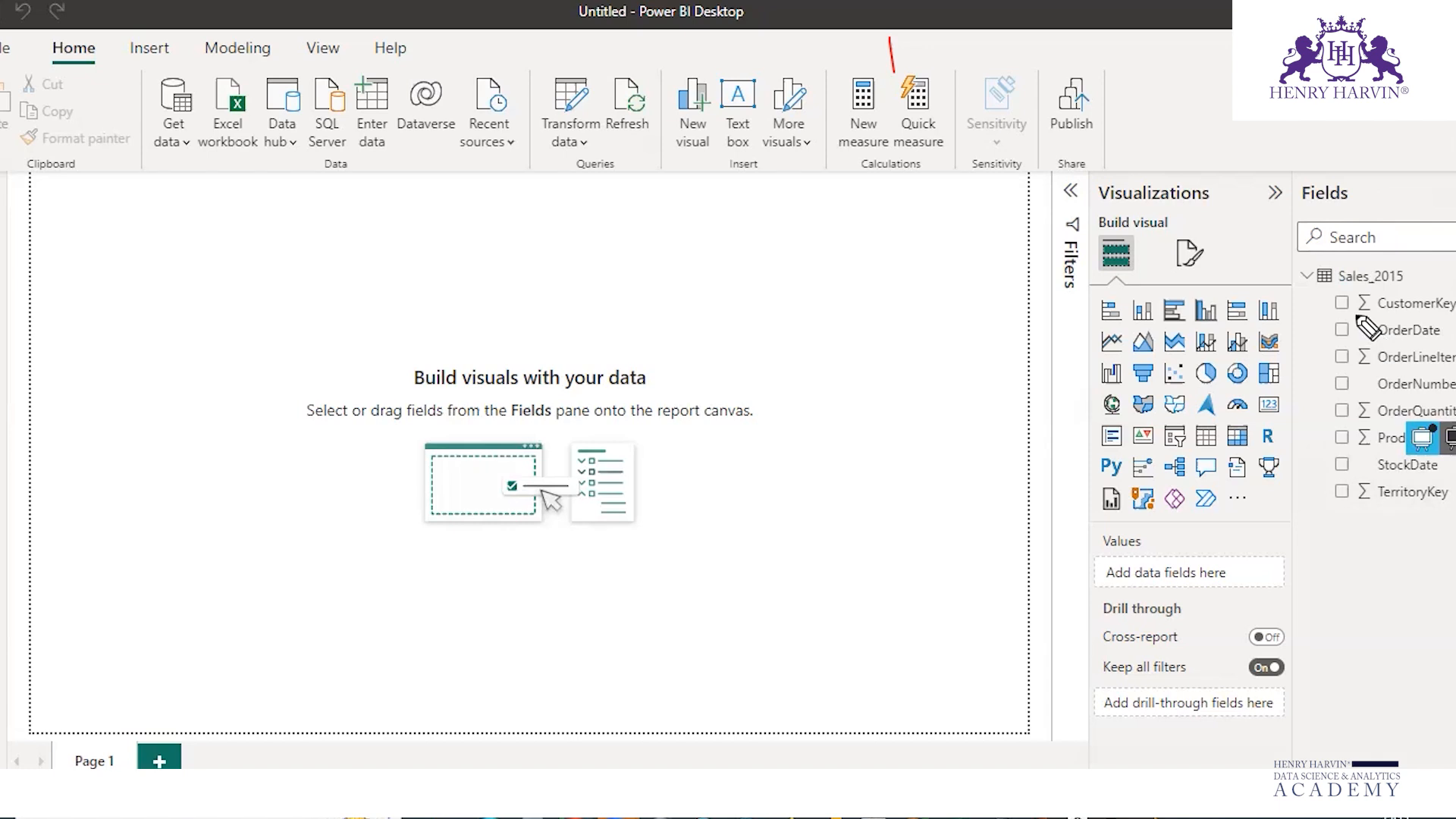
# Examine the summation symbol beside CustomerKey and the key columns CustomerKey, ProductKey and TerritoryKey in Sales_2015
pyautogui.moveTo(1352, 317); pyautogui.dragTo(1369, 323)
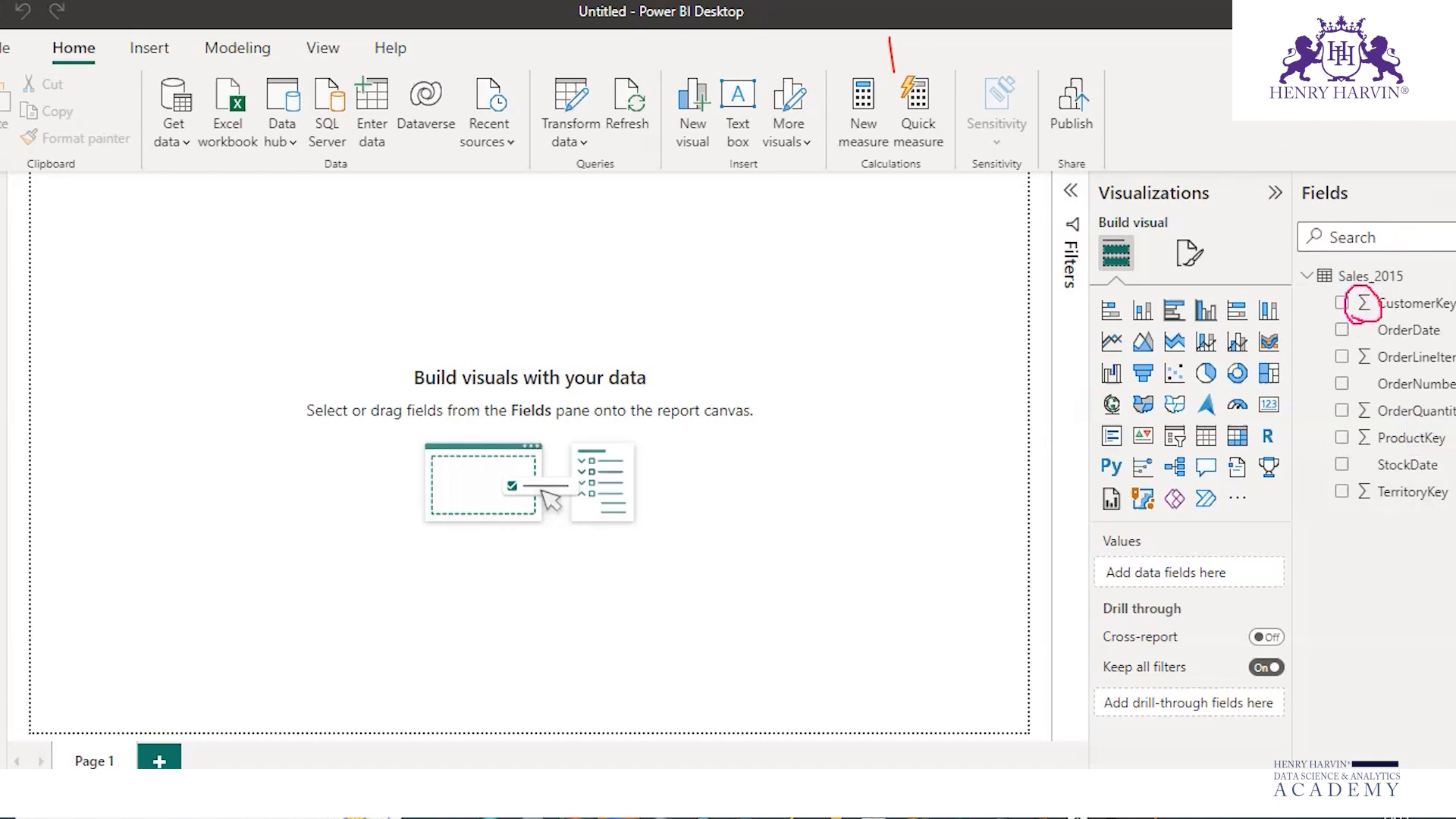
pyautogui.moveTo(1365, 122); pyautogui.dragTo(1324, 135)
pyautogui.click(1453, 442)
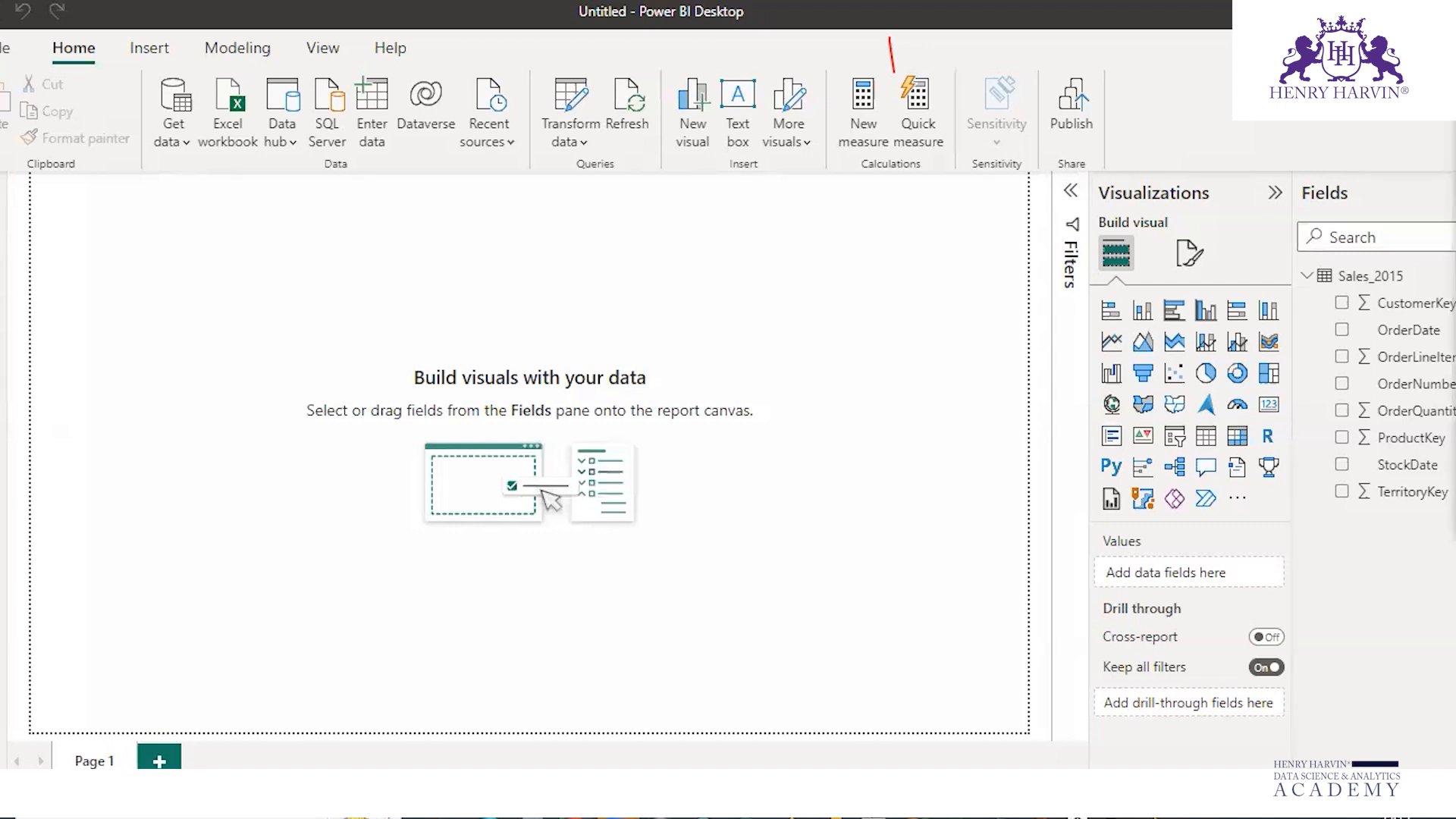
pyautogui.click(1455, 185)
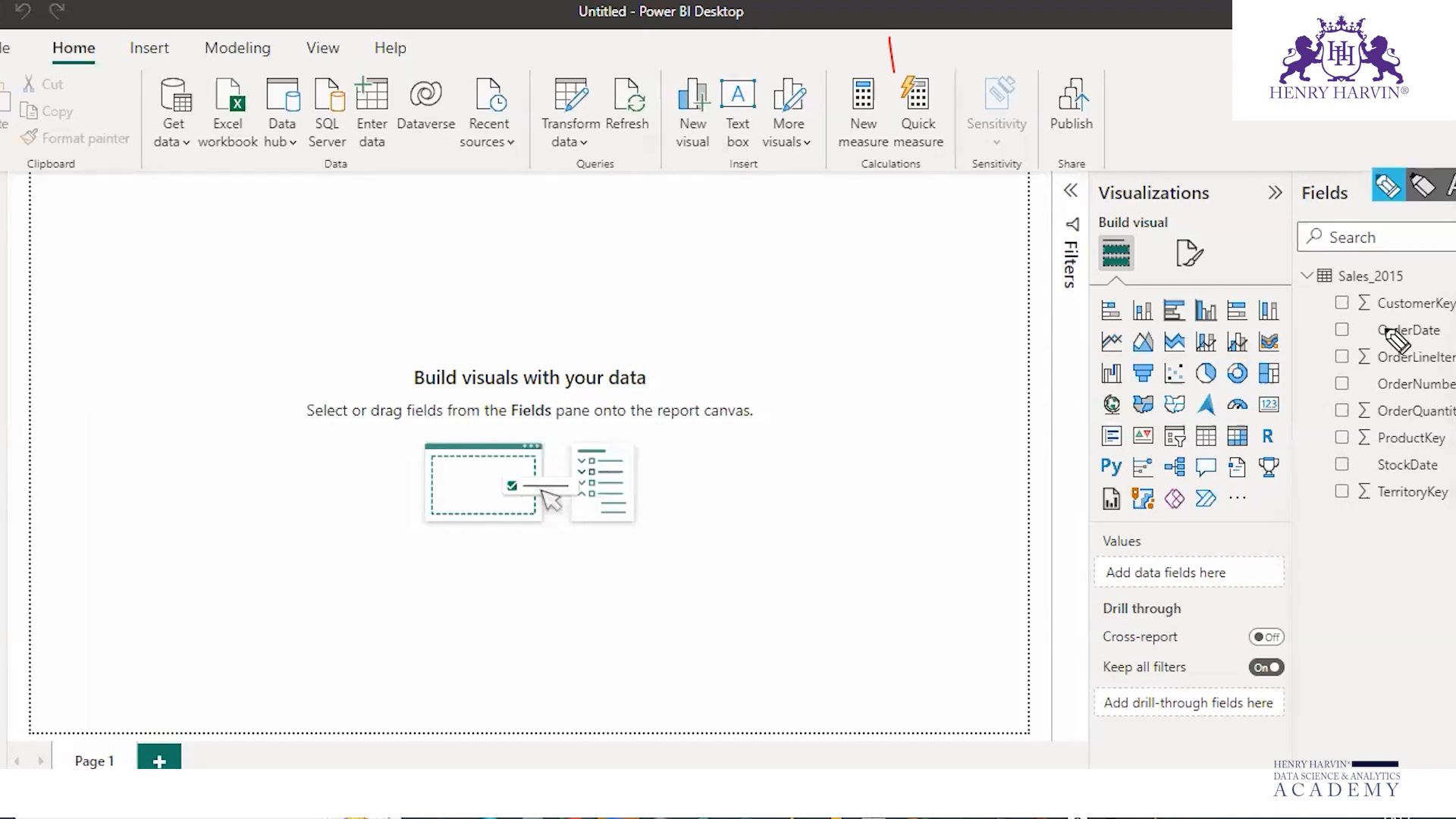
pyautogui.moveTo(1378, 311); pyautogui.dragTo(1445, 311)
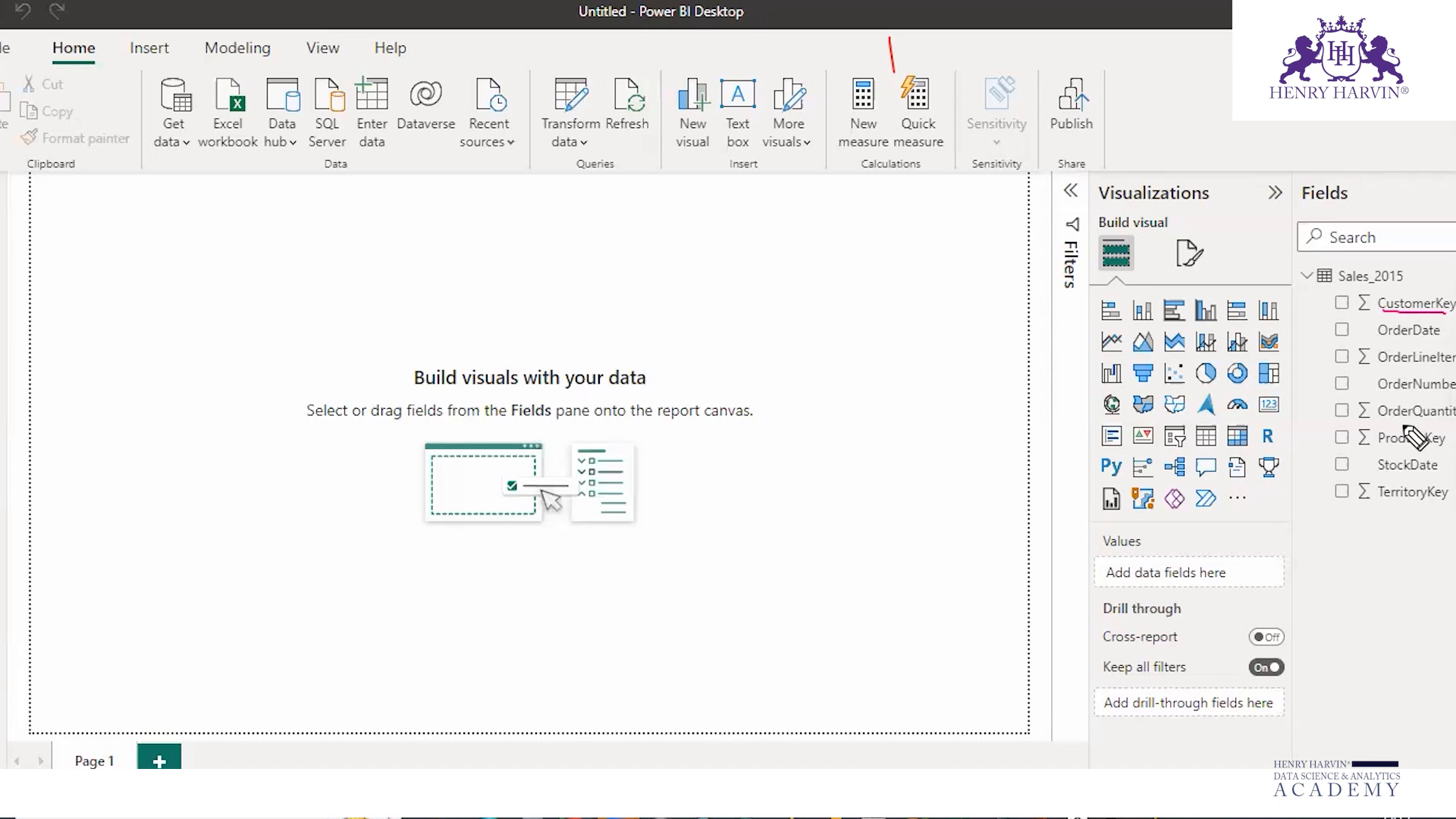
pyautogui.moveTo(1378, 448); pyautogui.dragTo(1448, 449)
pyautogui.moveTo(1382, 503); pyautogui.dragTo(1438, 502)
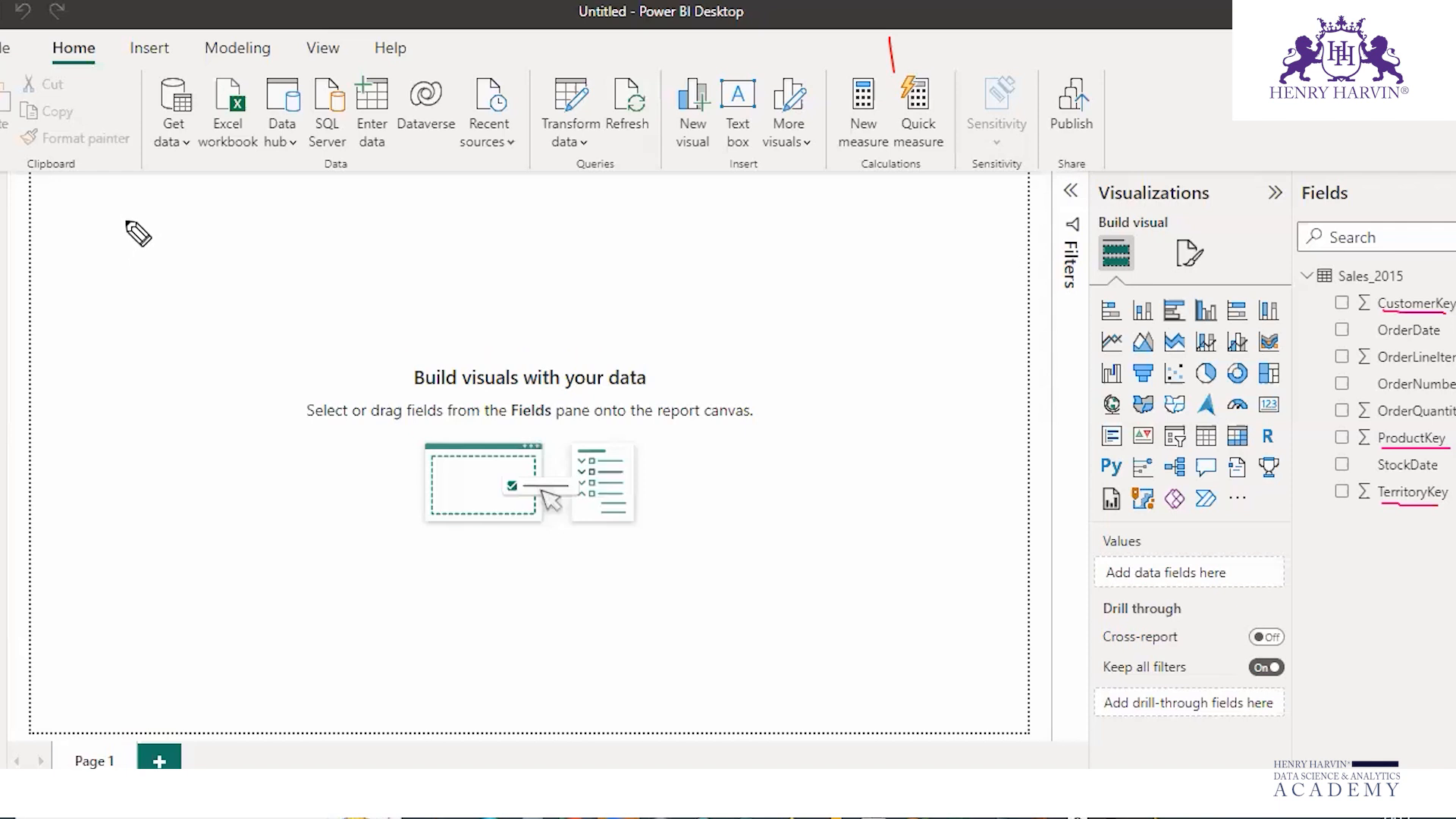
pyautogui.moveTo(131, 216); pyautogui.dragTo(142, 253)
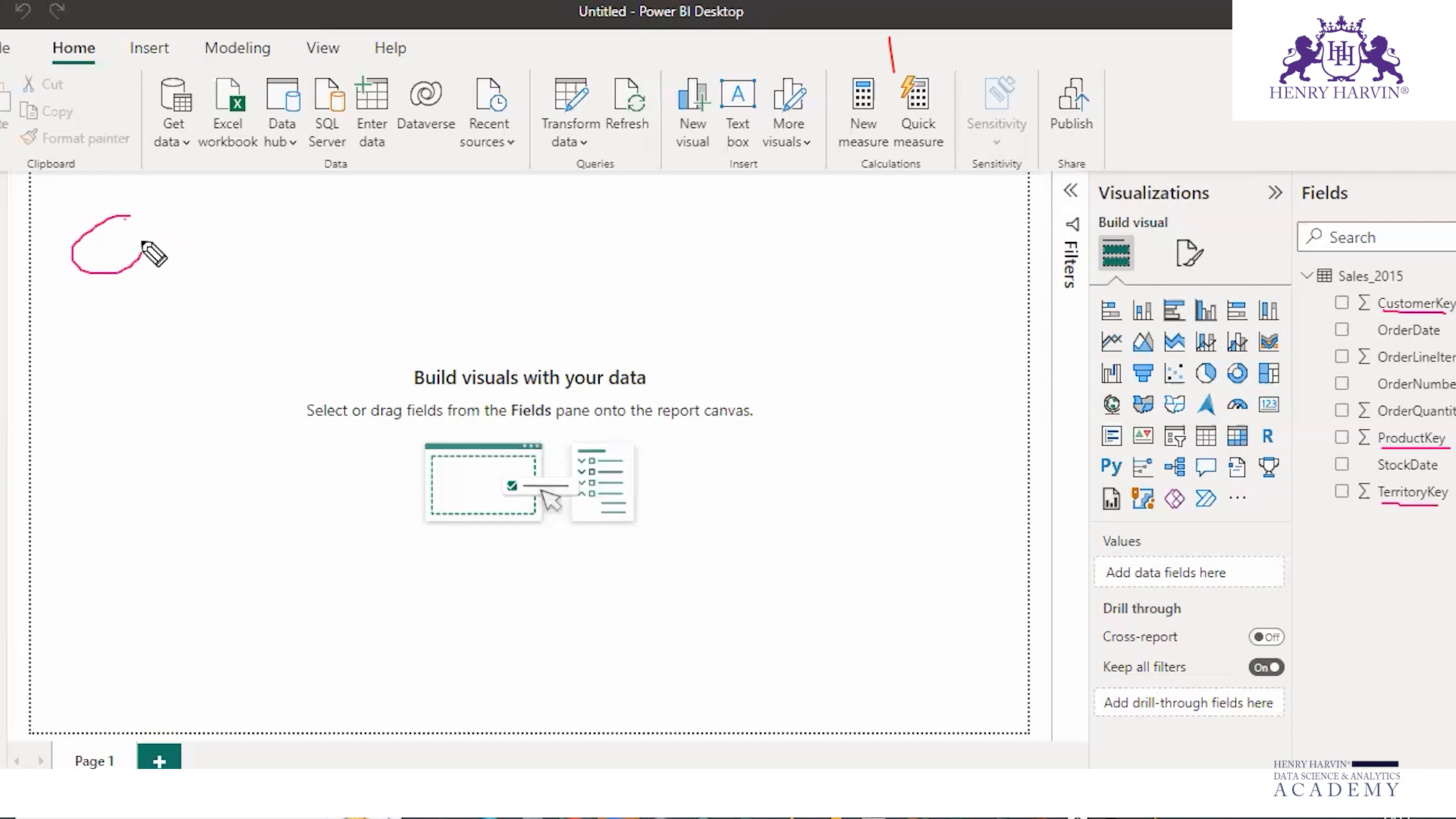
pyautogui.moveTo(154, 212)
pyautogui.mouseDown()
pyautogui.moveTo(158, 306)
pyautogui.moveTo(173, 253)
pyautogui.mouseUp()
pyautogui.moveTo(163, 286); pyautogui.dragTo(174, 287)
pyautogui.moveTo(144, 229); pyautogui.dragTo(185, 226)
pyautogui.moveTo(143, 250); pyautogui.dragTo(214, 247)
pyautogui.moveTo(311, 282)
pyautogui.mouseDown()
pyautogui.moveTo(356, 281)
pyautogui.moveTo(377, 240)
pyautogui.mouseUp()
pyautogui.moveTo(394, 203); pyautogui.dragTo(392, 215)
pyautogui.moveTo(377, 296); pyautogui.dragTo(391, 294)
pyautogui.moveTo(418, 251); pyautogui.dragTo(431, 253)
pyautogui.moveTo(408, 288); pyautogui.dragTo(447, 290)
pyautogui.moveTo(577, 221); pyautogui.dragTo(583, 264)
pyautogui.moveTo(584, 220)
pyautogui.mouseDown()
pyautogui.moveTo(641, 206)
pyautogui.moveTo(650, 289)
pyautogui.mouseUp()
pyautogui.moveTo(793, 196)
pyautogui.mouseDown()
pyautogui.moveTo(762, 241)
pyautogui.moveTo(810, 257)
pyautogui.mouseUp()
pyautogui.moveTo(914, 203); pyautogui.dragTo(988, 248)
pyautogui.moveTo(993, 181); pyautogui.dragTo(995, 203)
pyautogui.moveTo(1007, 251); pyautogui.dragTo(1041, 221)
pyautogui.moveTo(1179, 235)
pyautogui.mouseDown()
pyautogui.moveTo(1177, 168)
pyautogui.moveTo(1232, 235)
pyautogui.moveTo(1221, 193)
pyautogui.moveTo(1242, 182)
pyautogui.mouseUp()
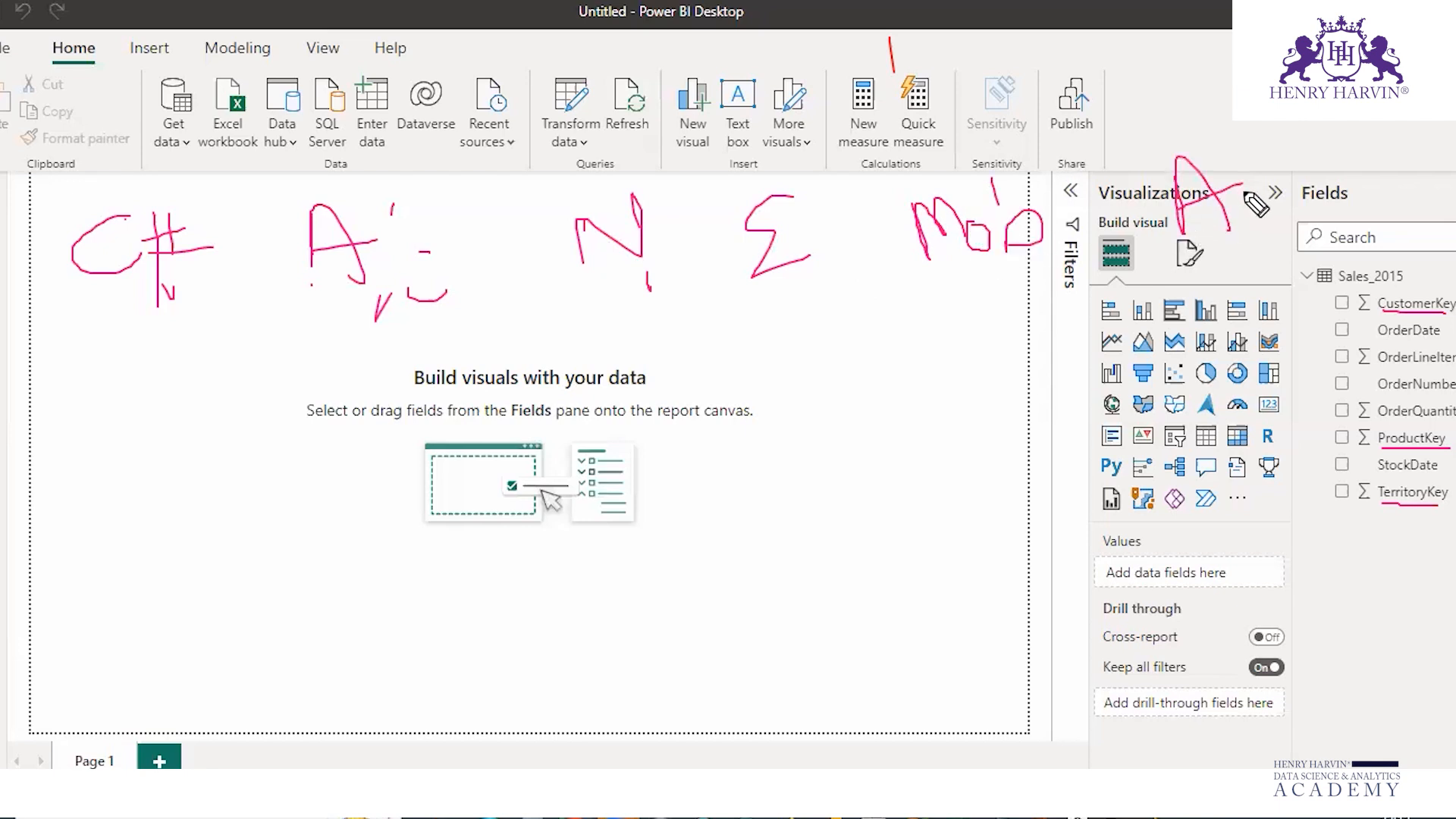
pyautogui.moveTo(1383, 123)
pyautogui.mouseDown()
pyautogui.moveTo(1395, 200)
pyautogui.moveTo(1386, 123)
pyautogui.mouseUp()
pyautogui.moveTo(1355, 183); pyautogui.dragTo(1423, 148)
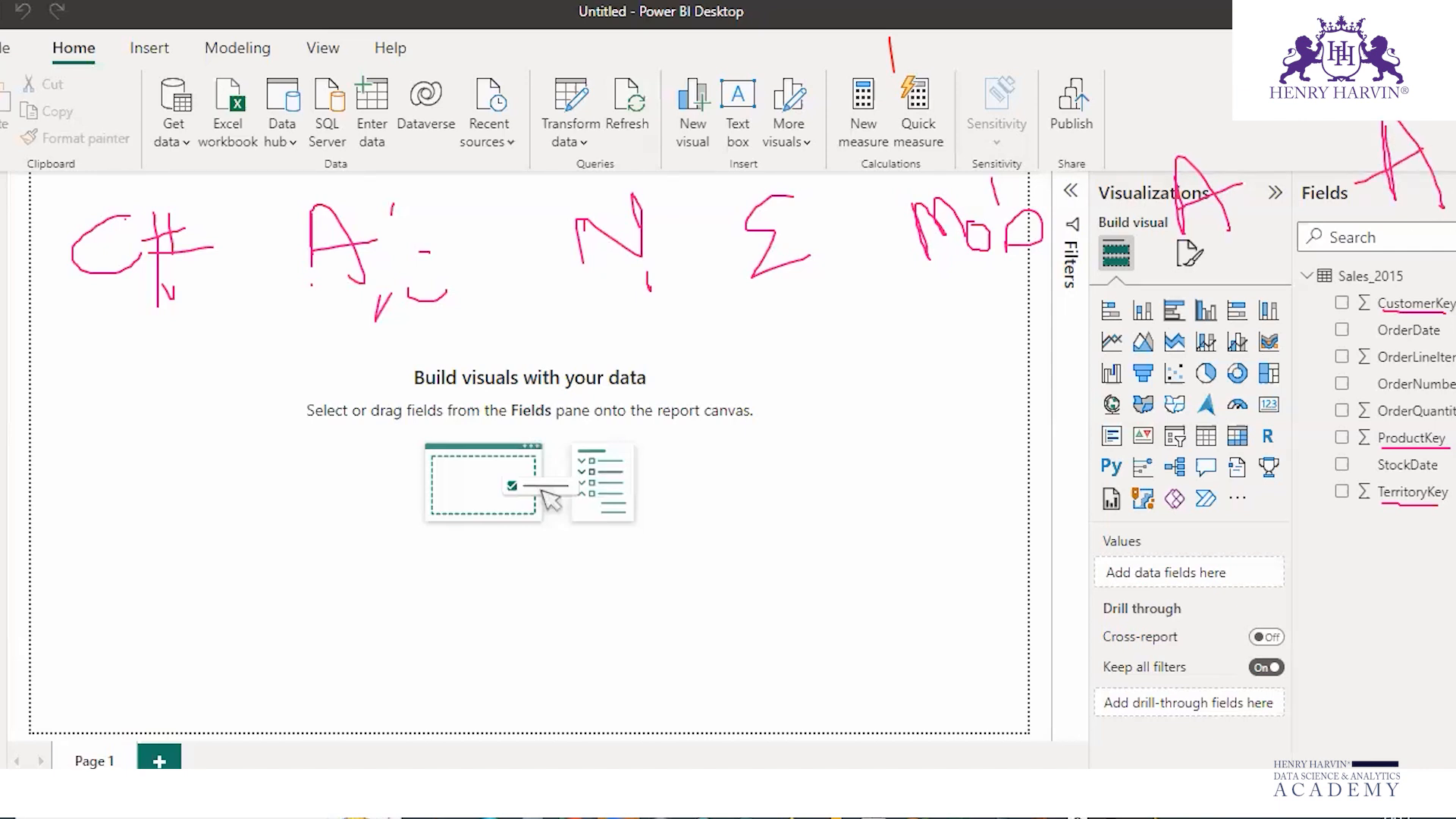
pyautogui.moveTo(921, 288); pyautogui.dragTo(1018, 278)
pyautogui.moveTo(1236, 241); pyautogui.dragTo(1287, 234)
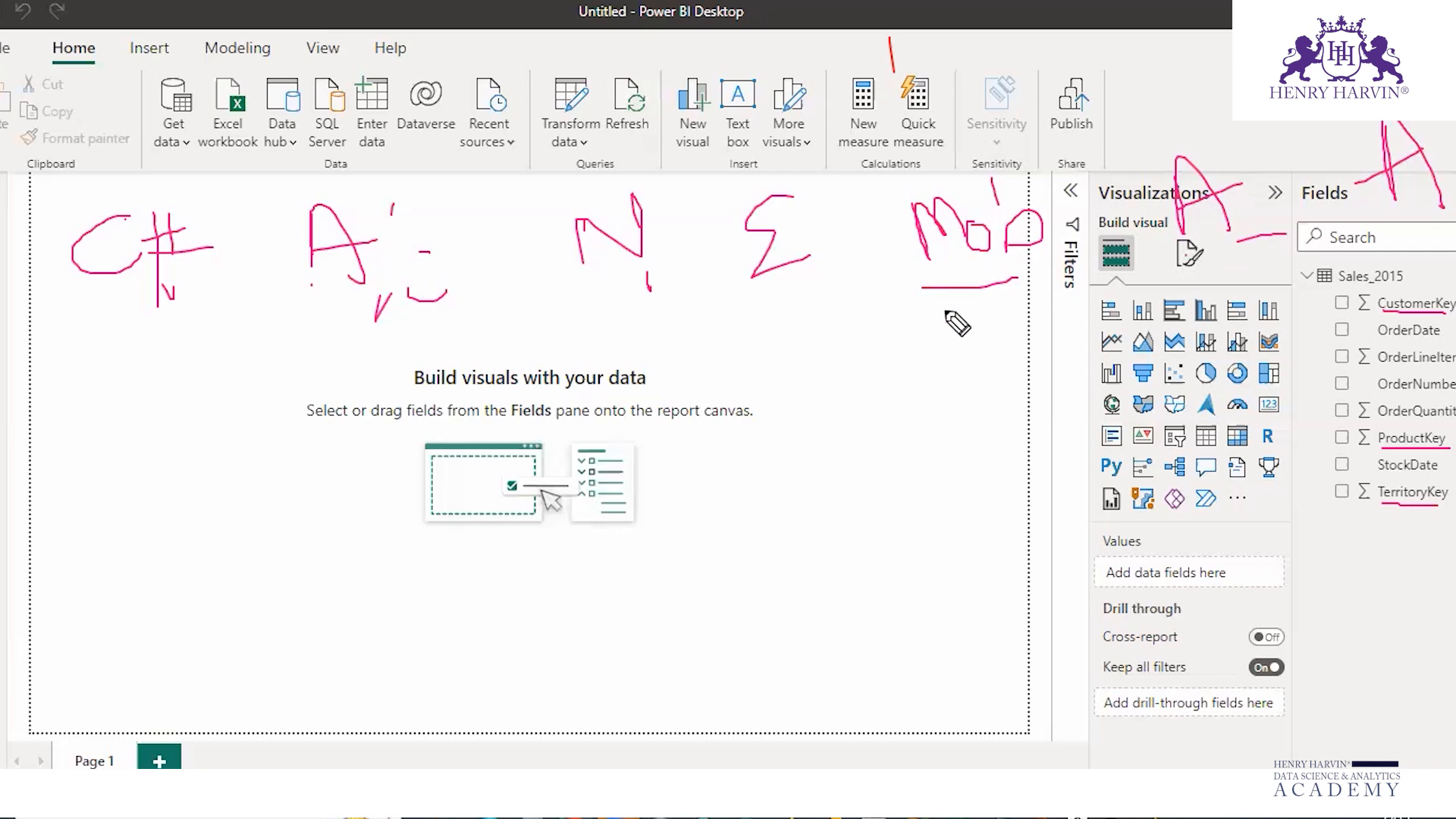
# Look again at the summation symbol beside CustomerKey in the Sales_2015 field list
pyautogui.moveTo(1168, 265); pyautogui.dragTo(1287, 236)
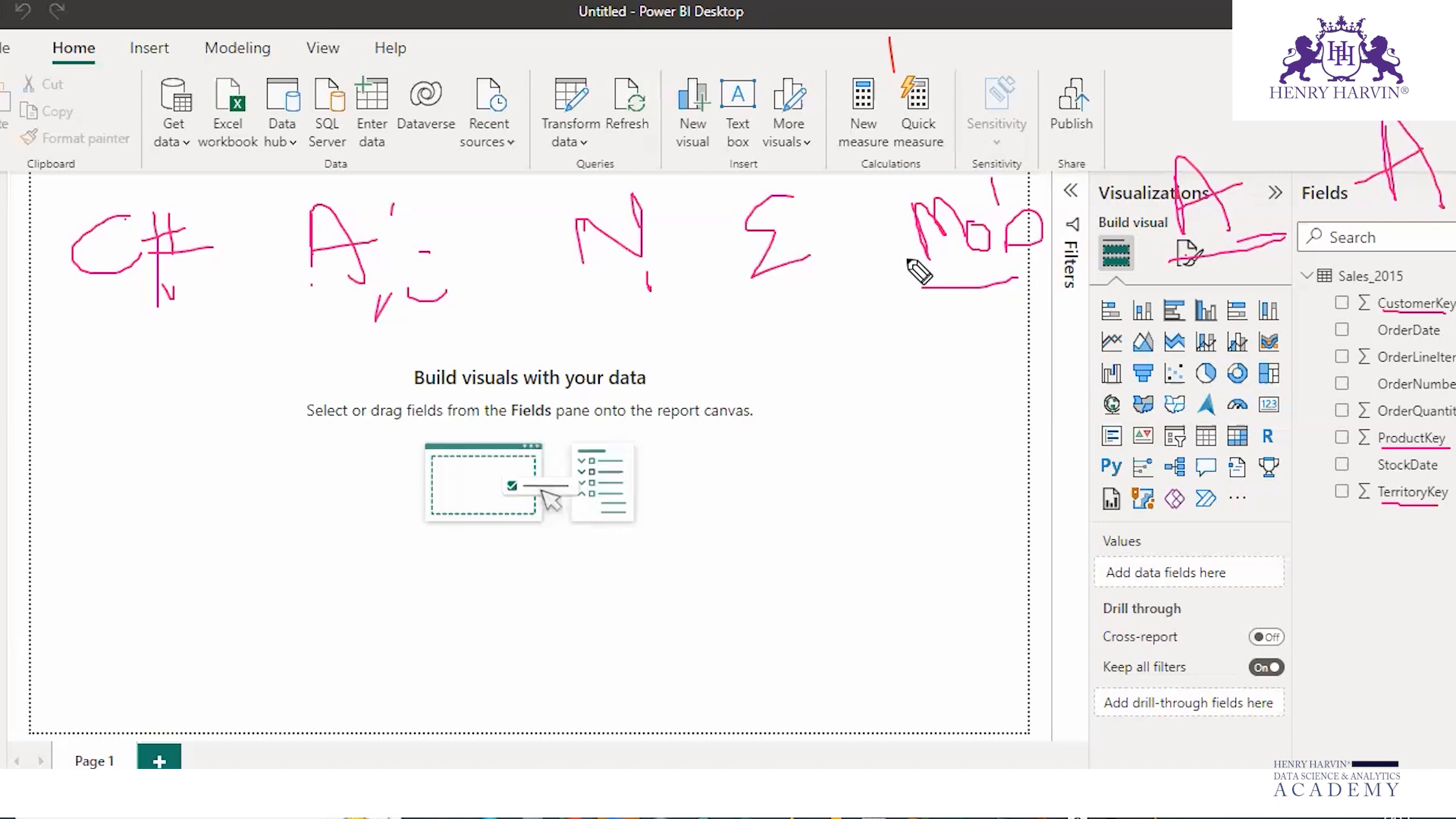
pyautogui.moveTo(1371, 286); pyautogui.dragTo(1362, 324)
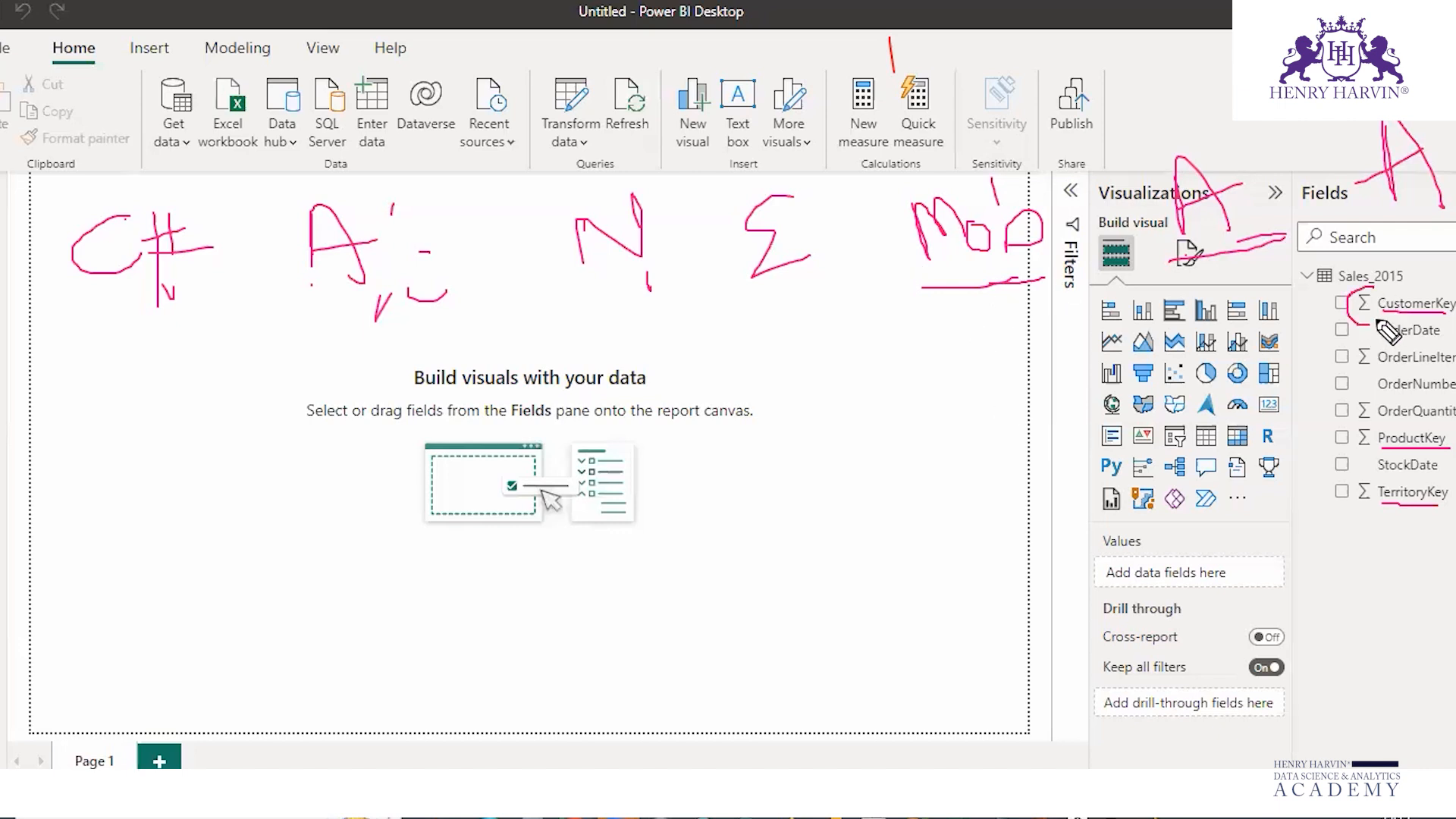
pyautogui.moveTo(938, 312); pyautogui.dragTo(956, 411)
pyautogui.moveTo(1170, 261); pyautogui.dragTo(1282, 237)
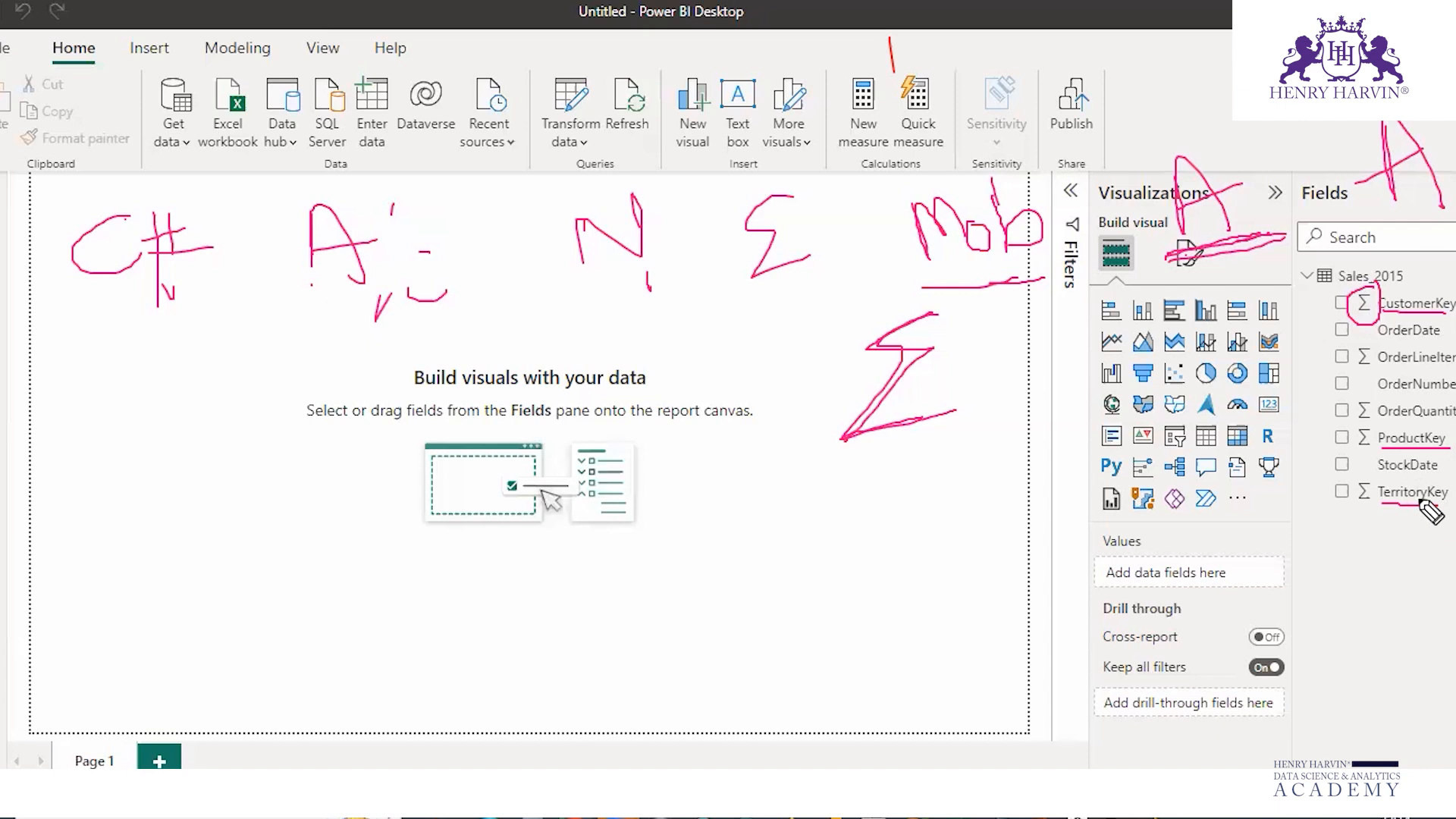
pyautogui.press('Escape')
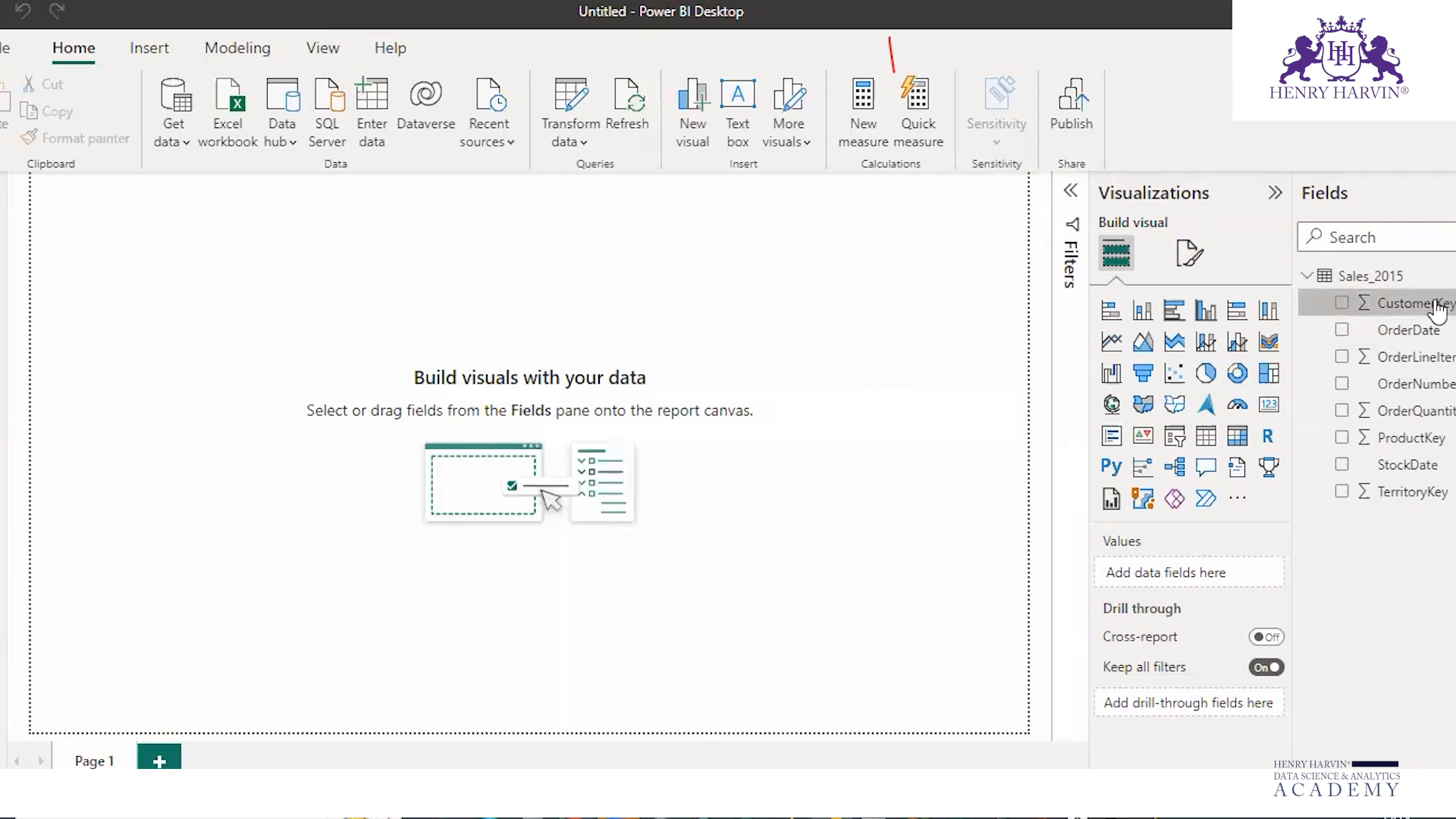
# Set the default summarization of the CustomerKey, ProductKey and TerritoryKey columns to Don't summarize
pyautogui.click(1437, 303)
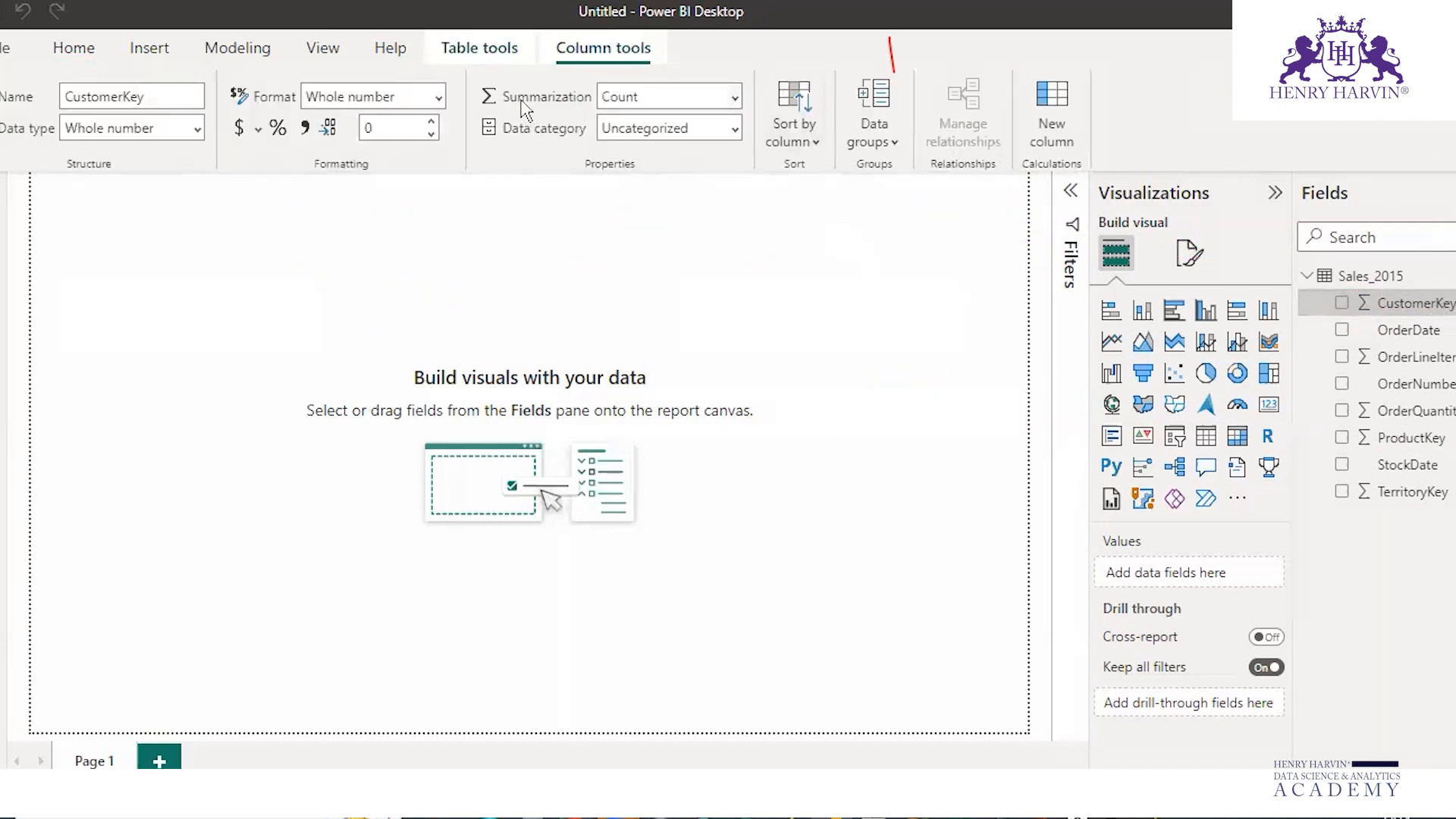
pyautogui.click(737, 97)
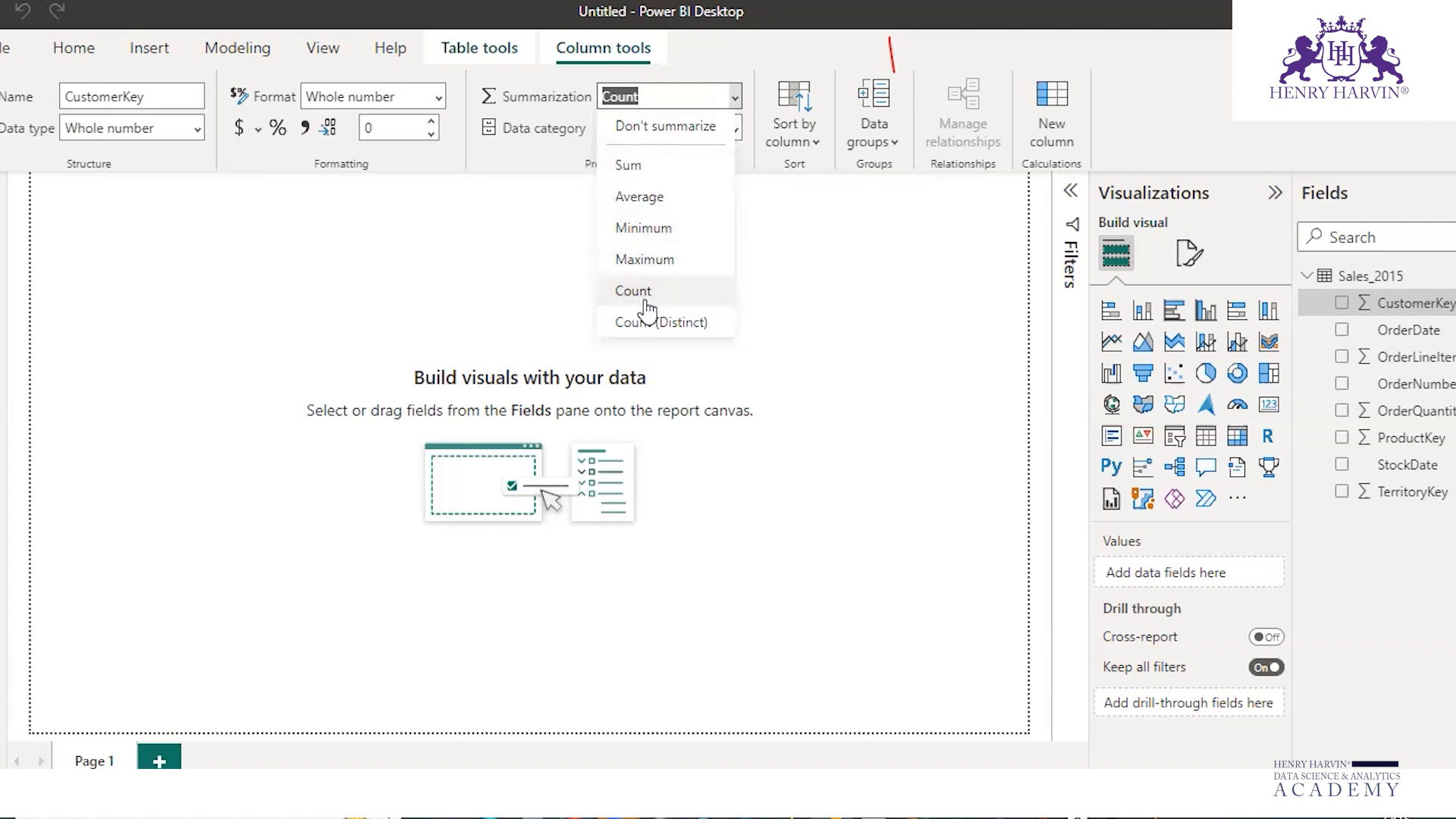
pyautogui.click(675, 125)
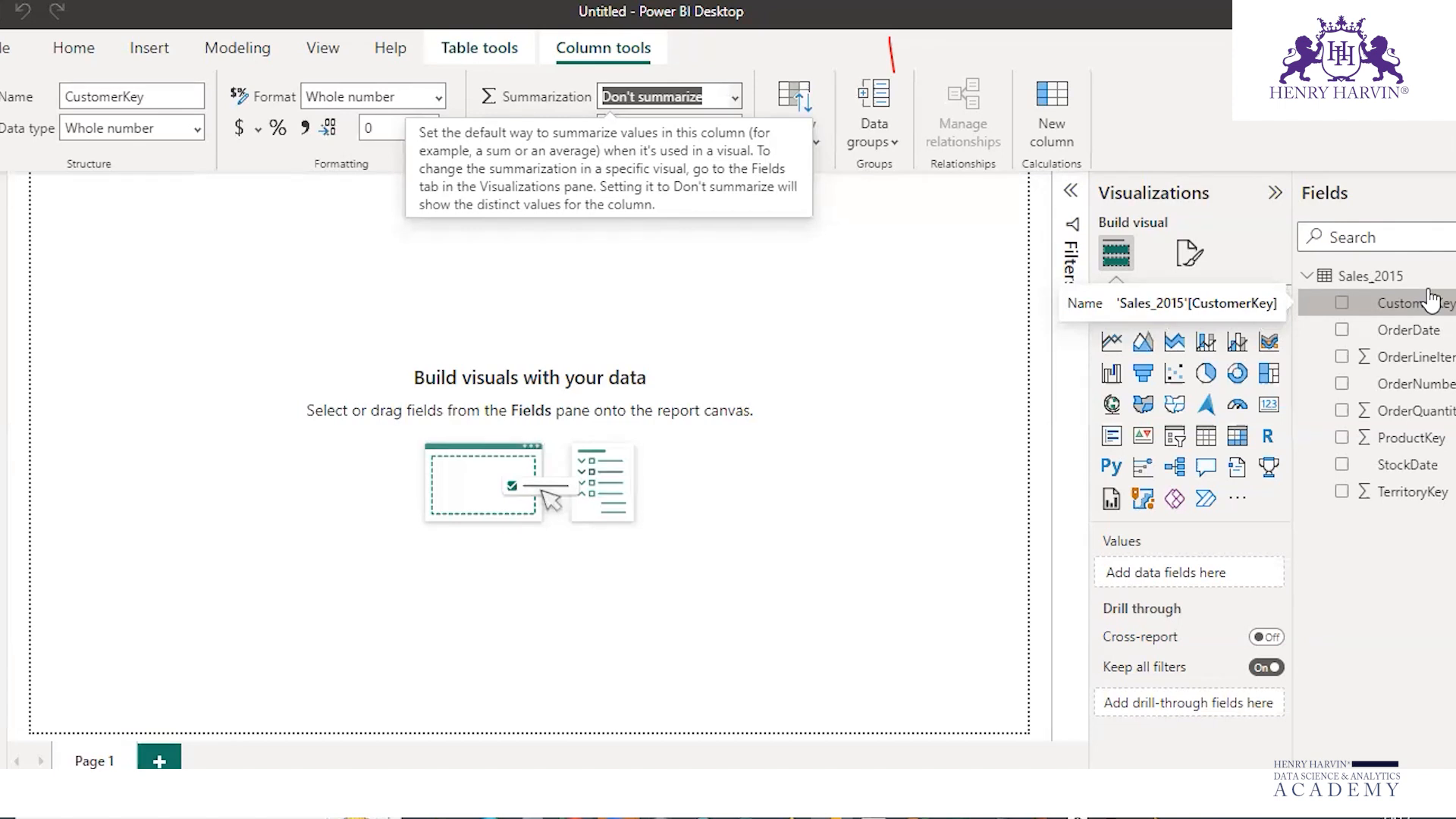
pyautogui.click(851, 315)
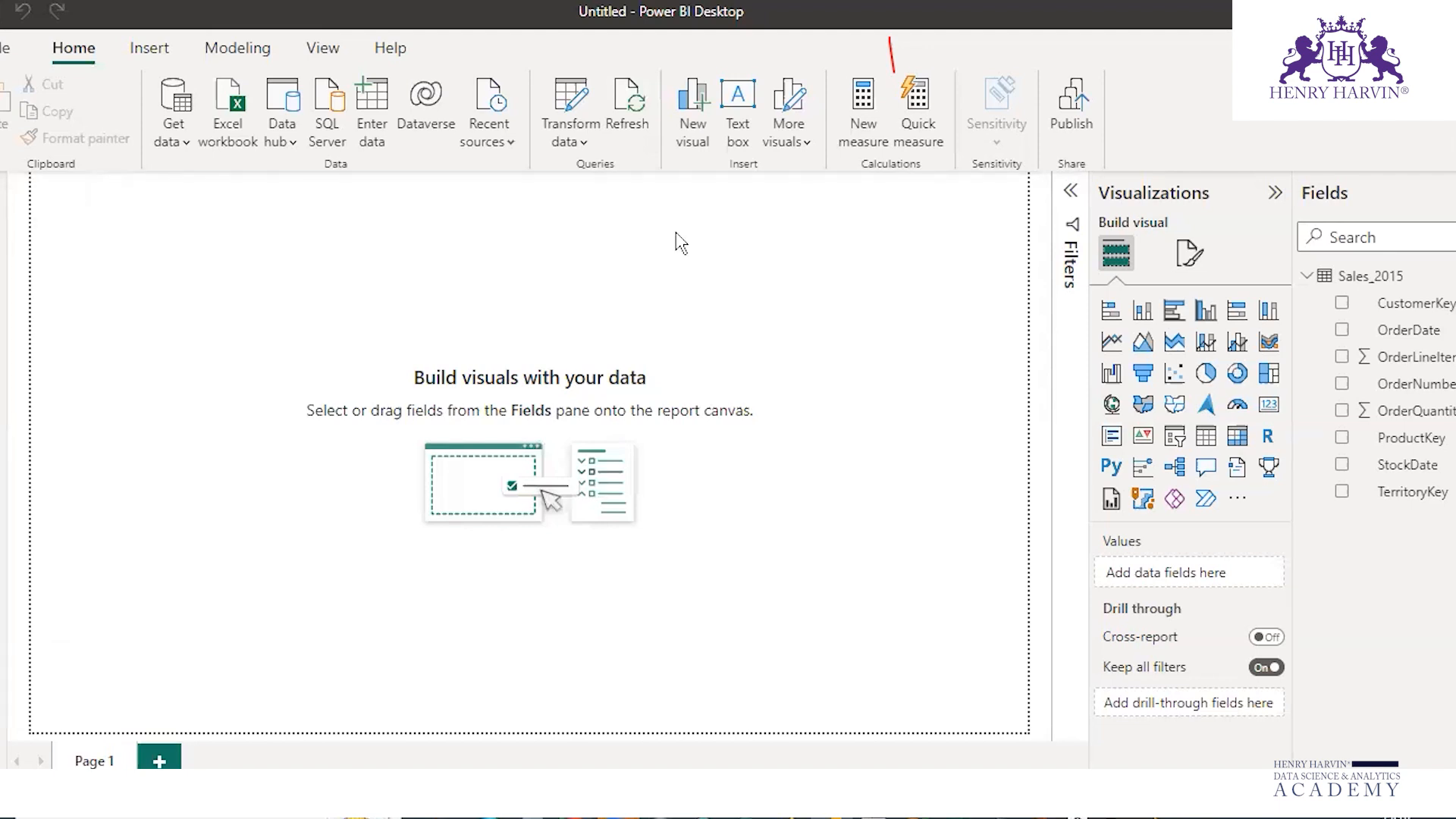
# Try collapsing and expanding the Filters, Visualizations and Fields panes, leaving all three expanded
pyautogui.click(1071, 191)
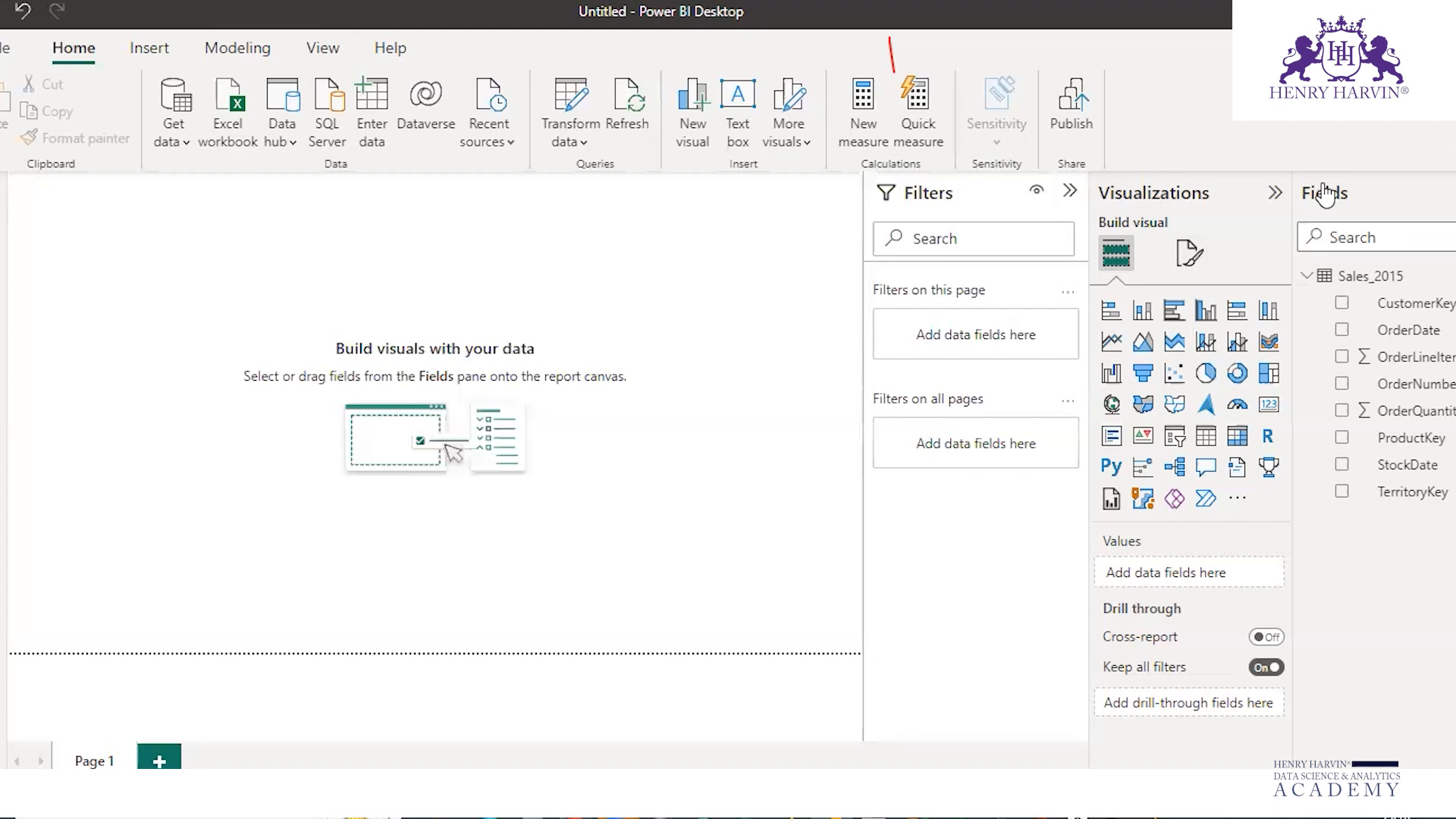
pyautogui.click(1071, 197)
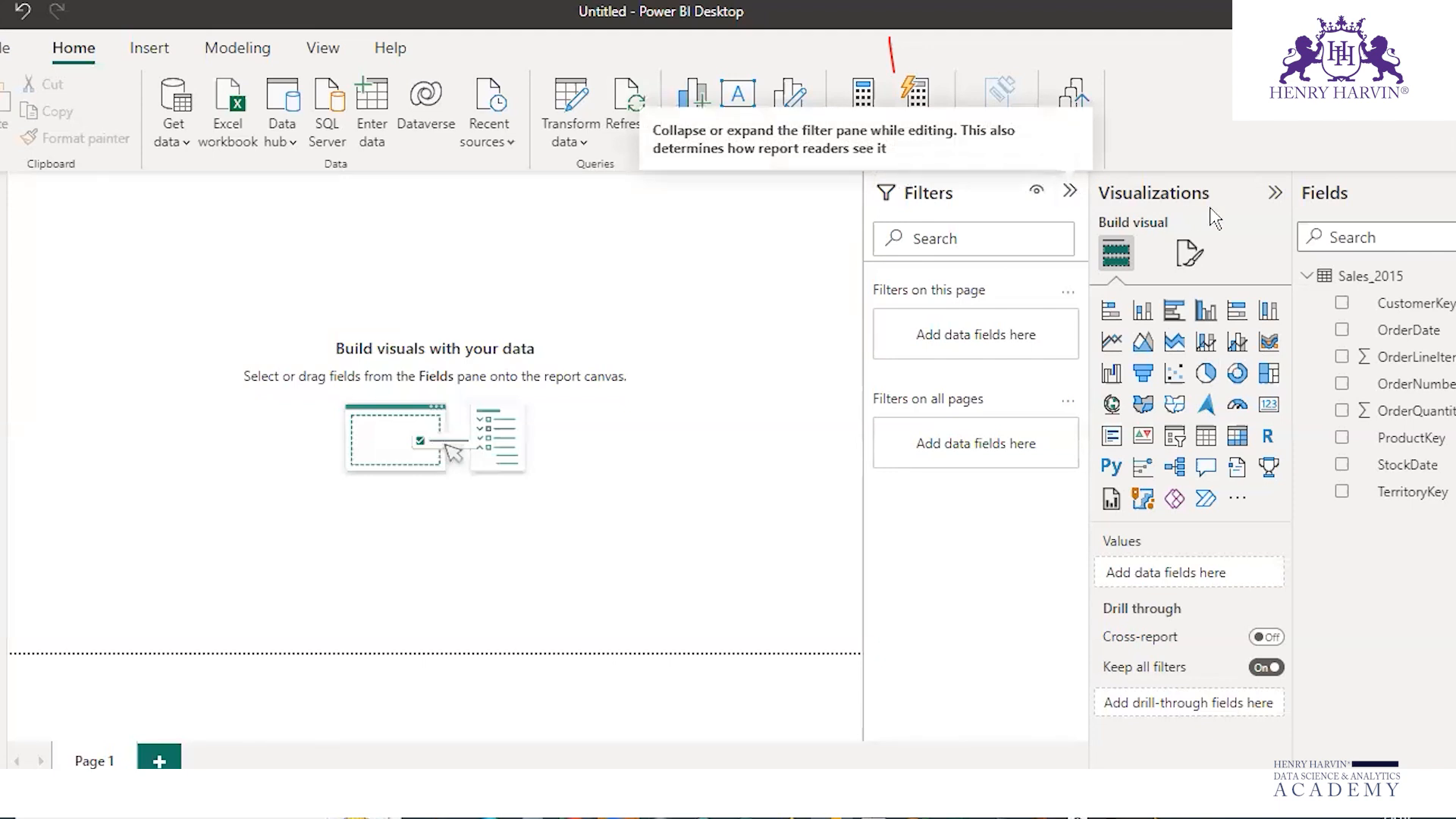
pyautogui.click(1275, 194)
pyautogui.click(1454, 193)
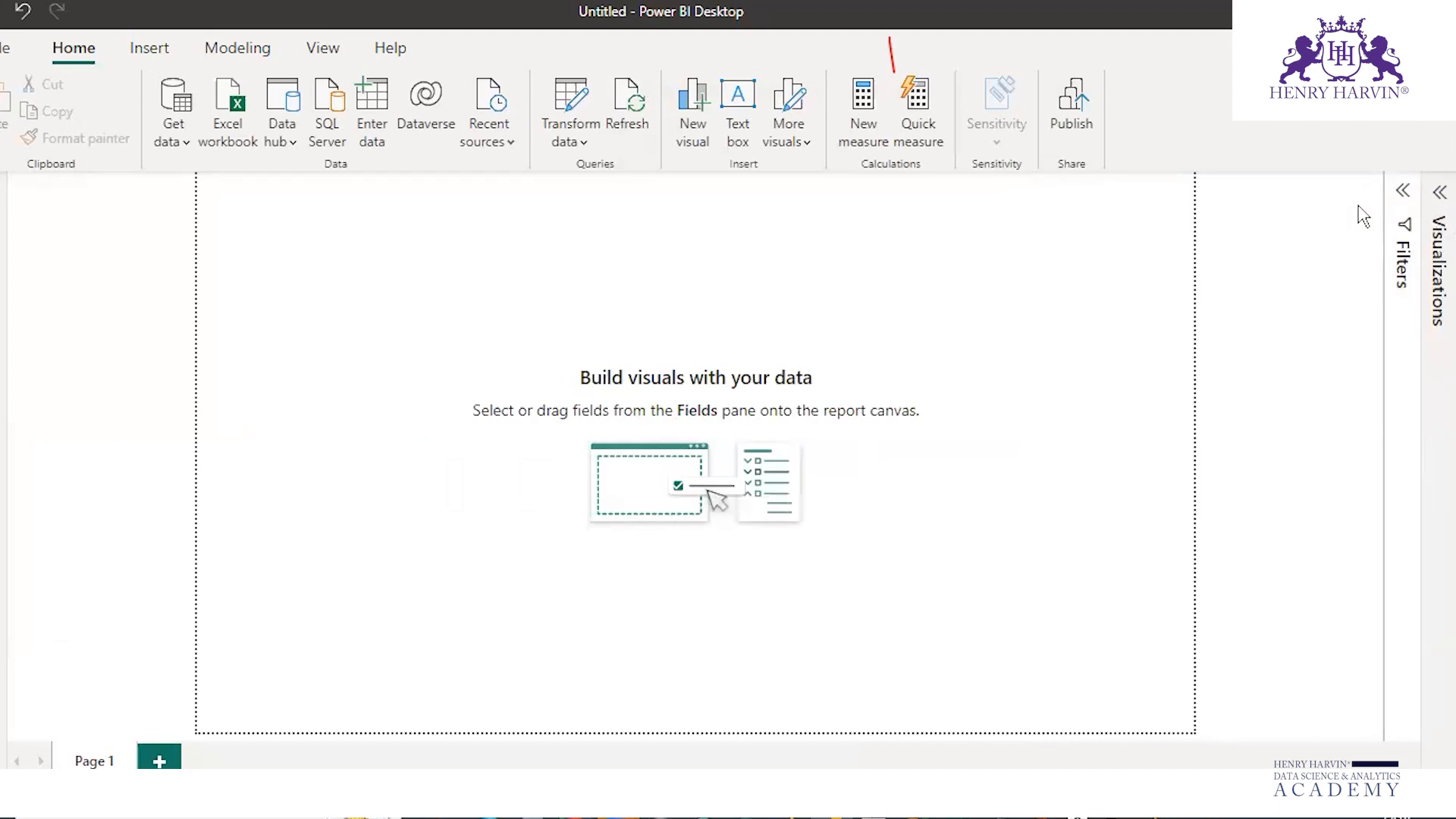
pyautogui.click(1405, 196)
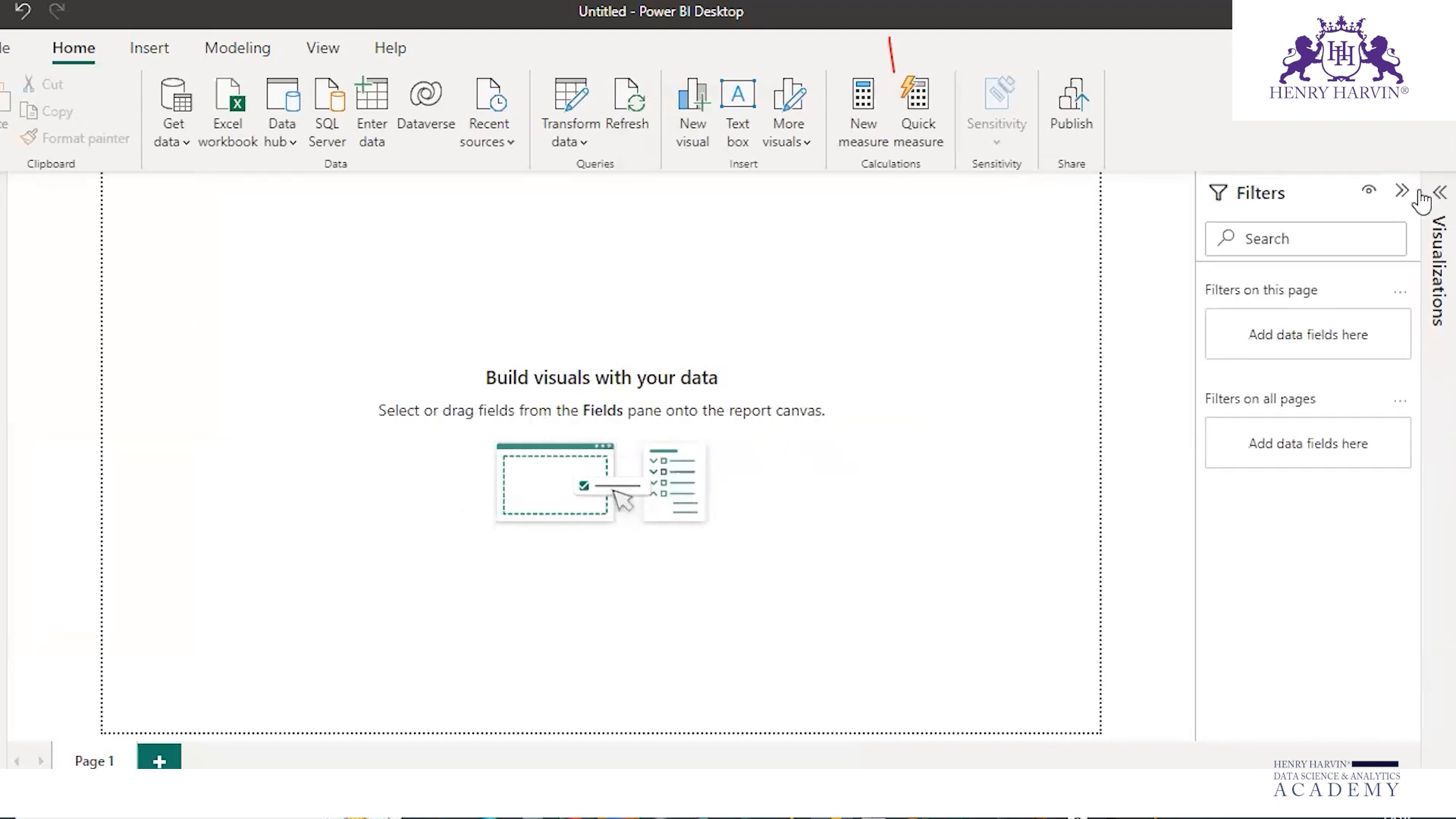
pyautogui.click(1438, 193)
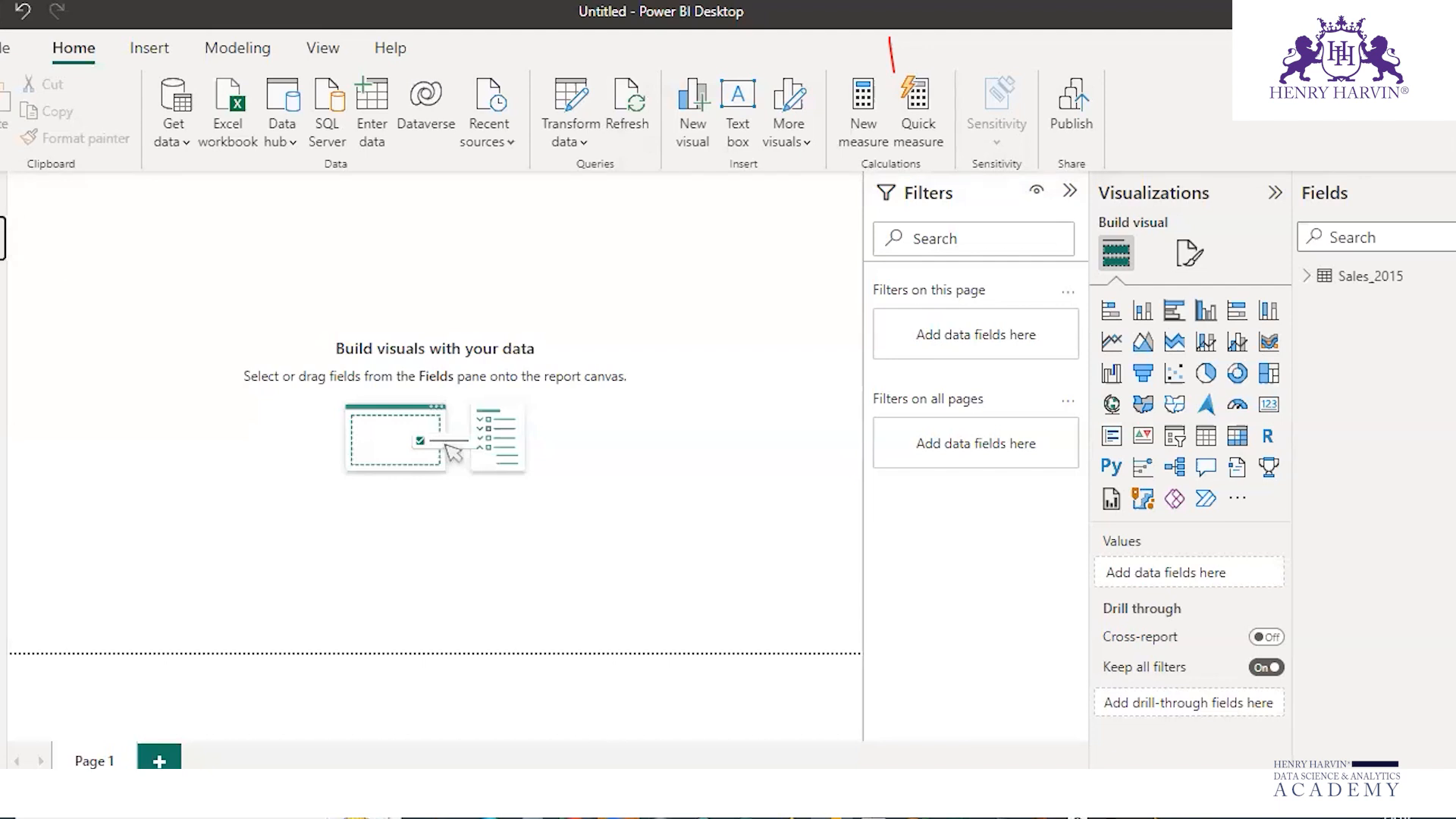
# Open the Data view and examine the Sales_2015 column headers and the table's entry in the fields list
pyautogui.click(6, 228)
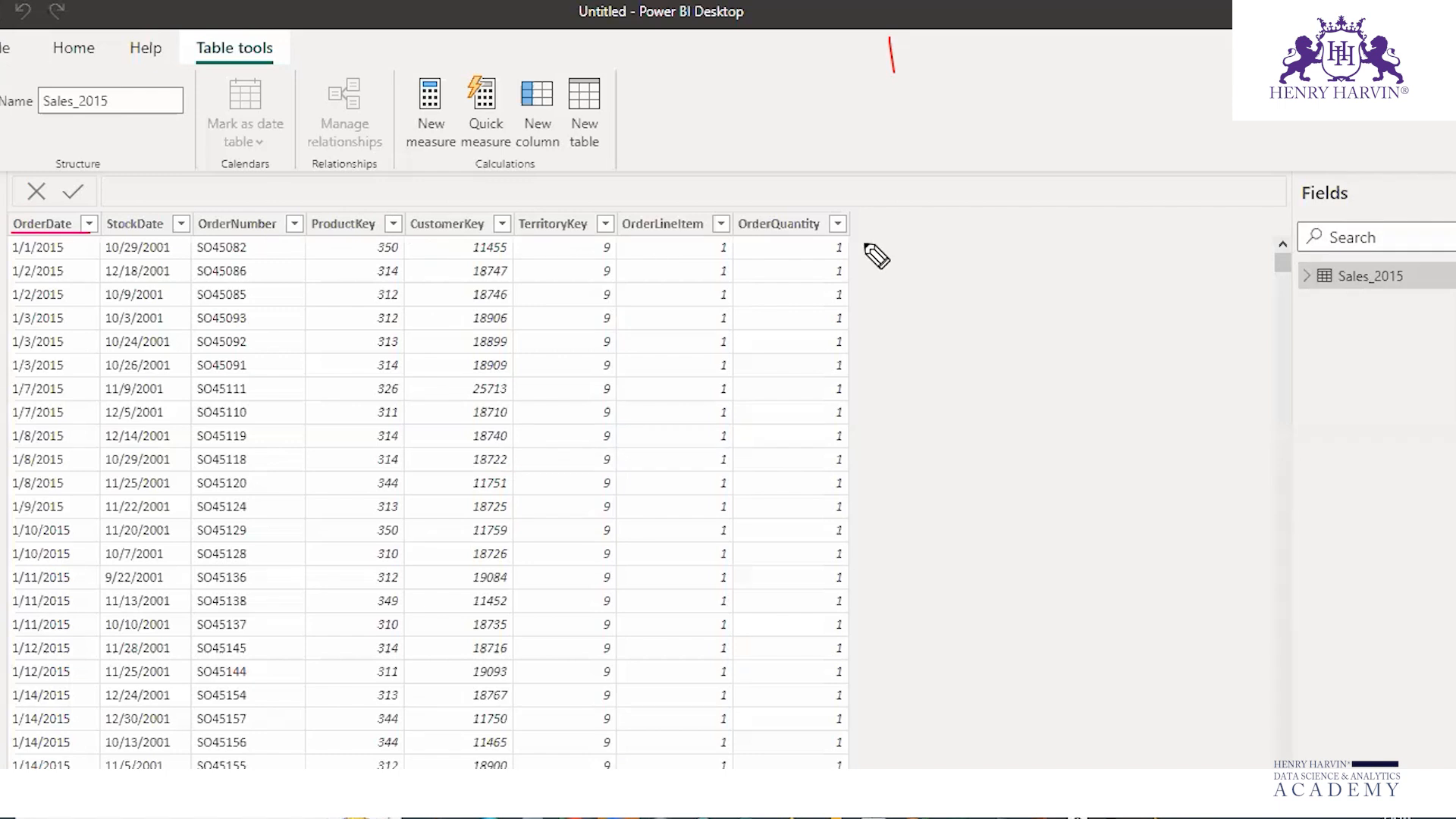
pyautogui.moveTo(295, 232); pyautogui.dragTo(875, 238)
pyautogui.click(1453, 277)
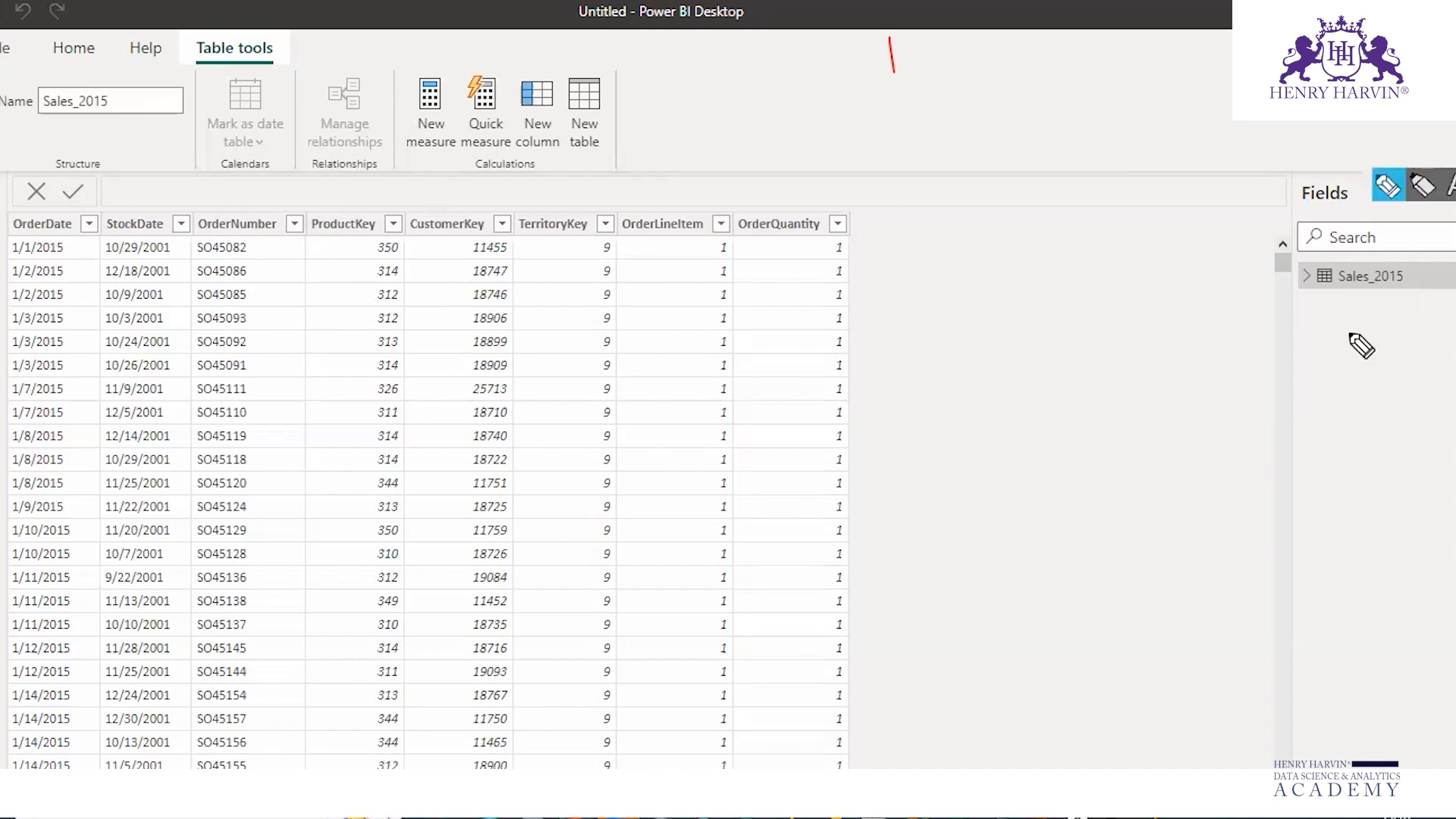
pyautogui.moveTo(1310, 322); pyautogui.dragTo(1437, 307)
pyautogui.moveTo(1317, 361); pyautogui.dragTo(1408, 396)
pyautogui.click(1301, 408)
pyautogui.moveTo(1301, 438); pyautogui.dragTo(1394, 427)
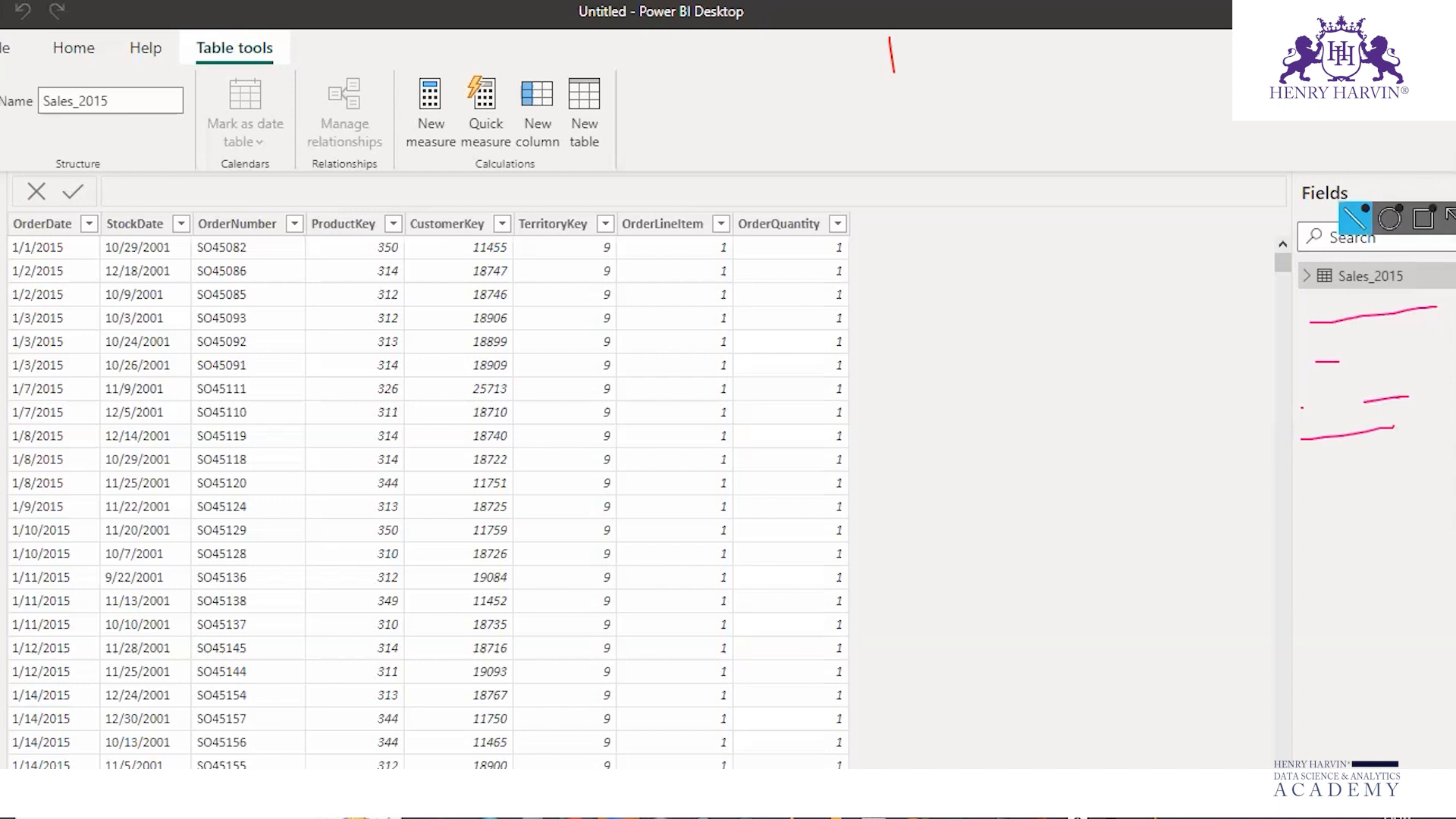
pyautogui.press('Escape')
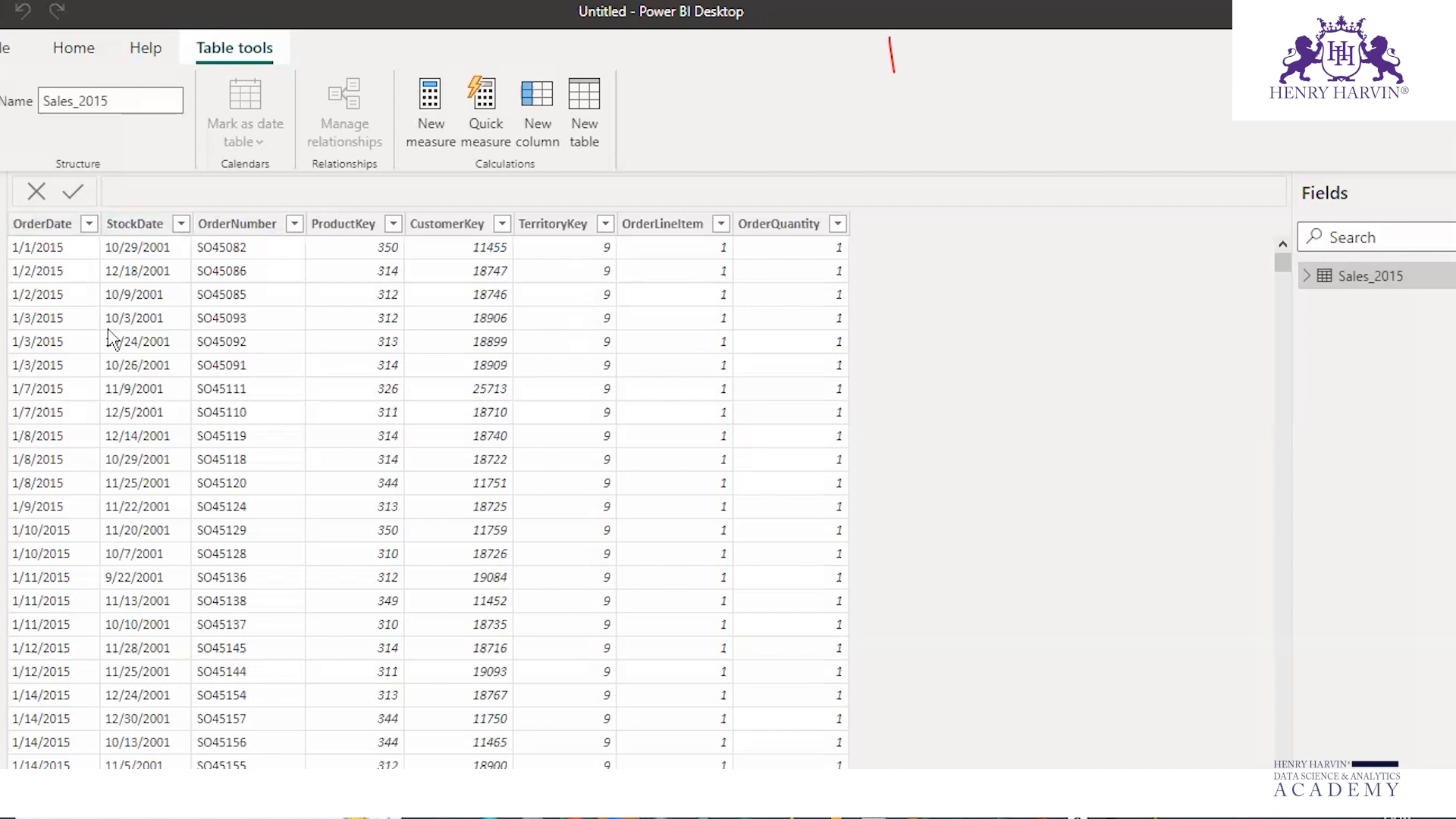
# Look through the rows of the Sales_2015 table in the Data view
pyautogui.scroll(-1, 607, 313)
pyautogui.scroll(-9, 607, 312)
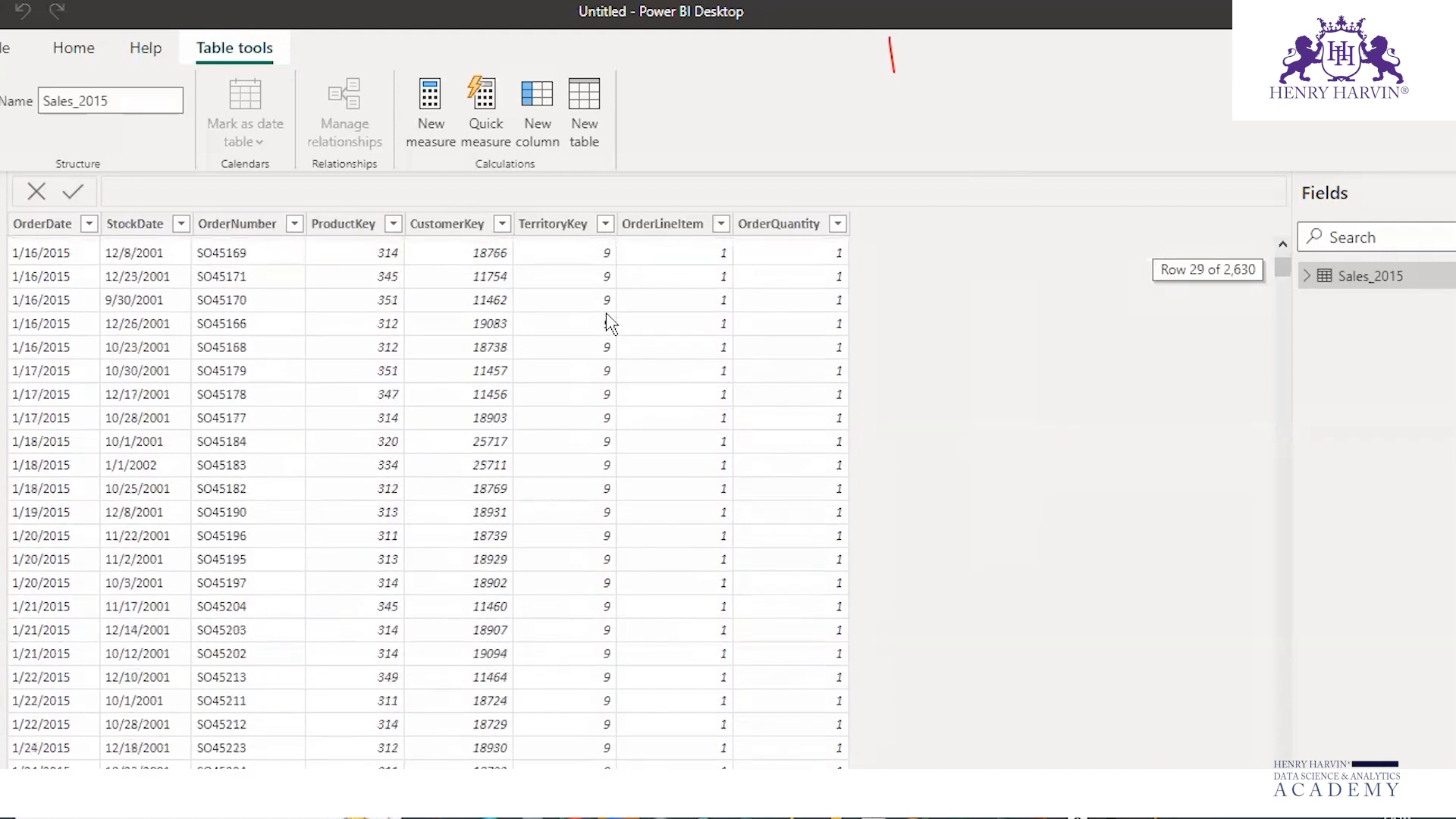
pyautogui.scroll(8, 606, 312)
pyautogui.scroll(-10, 607, 312)
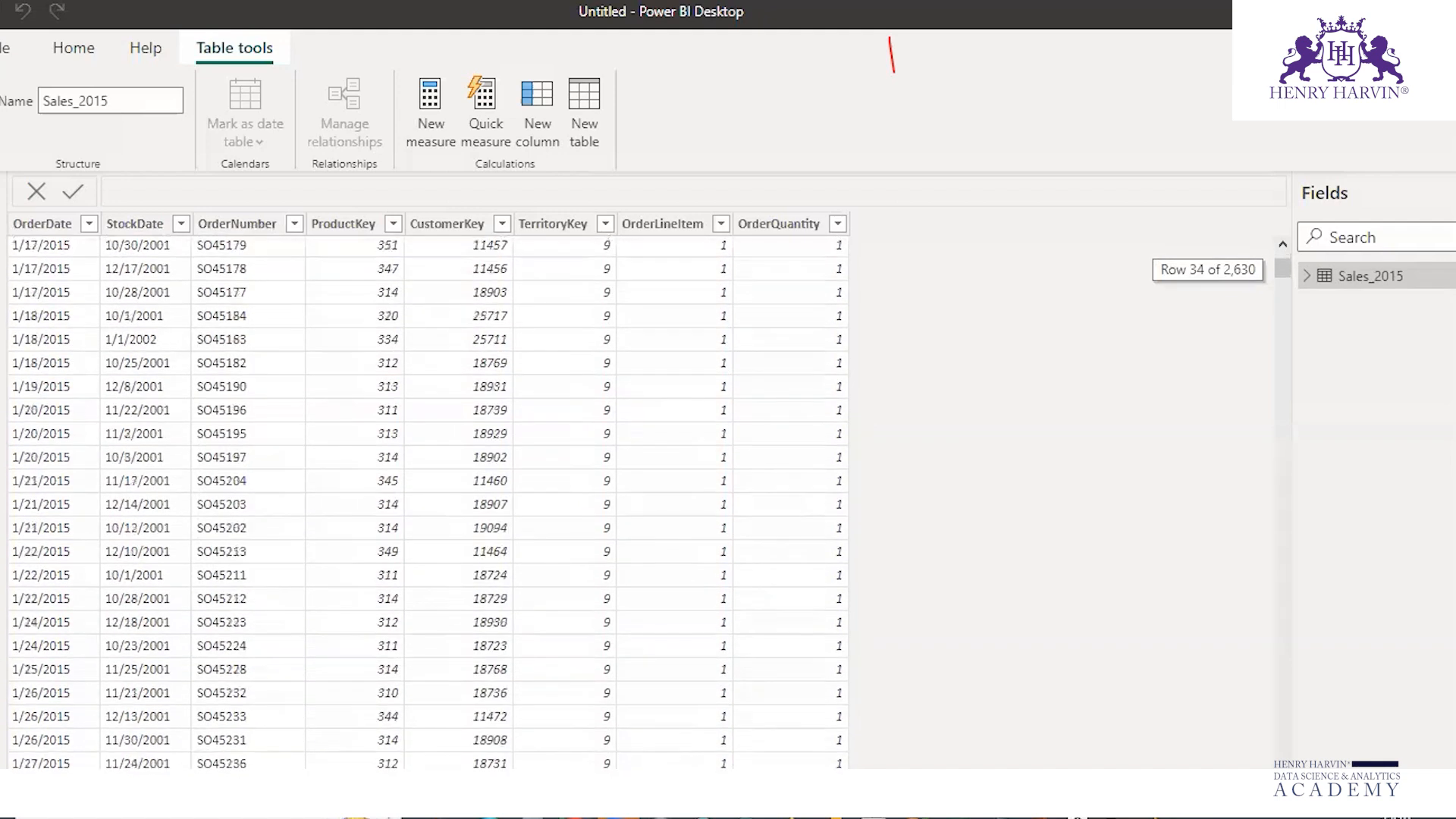
pyautogui.scroll(-20, 1181, 237)
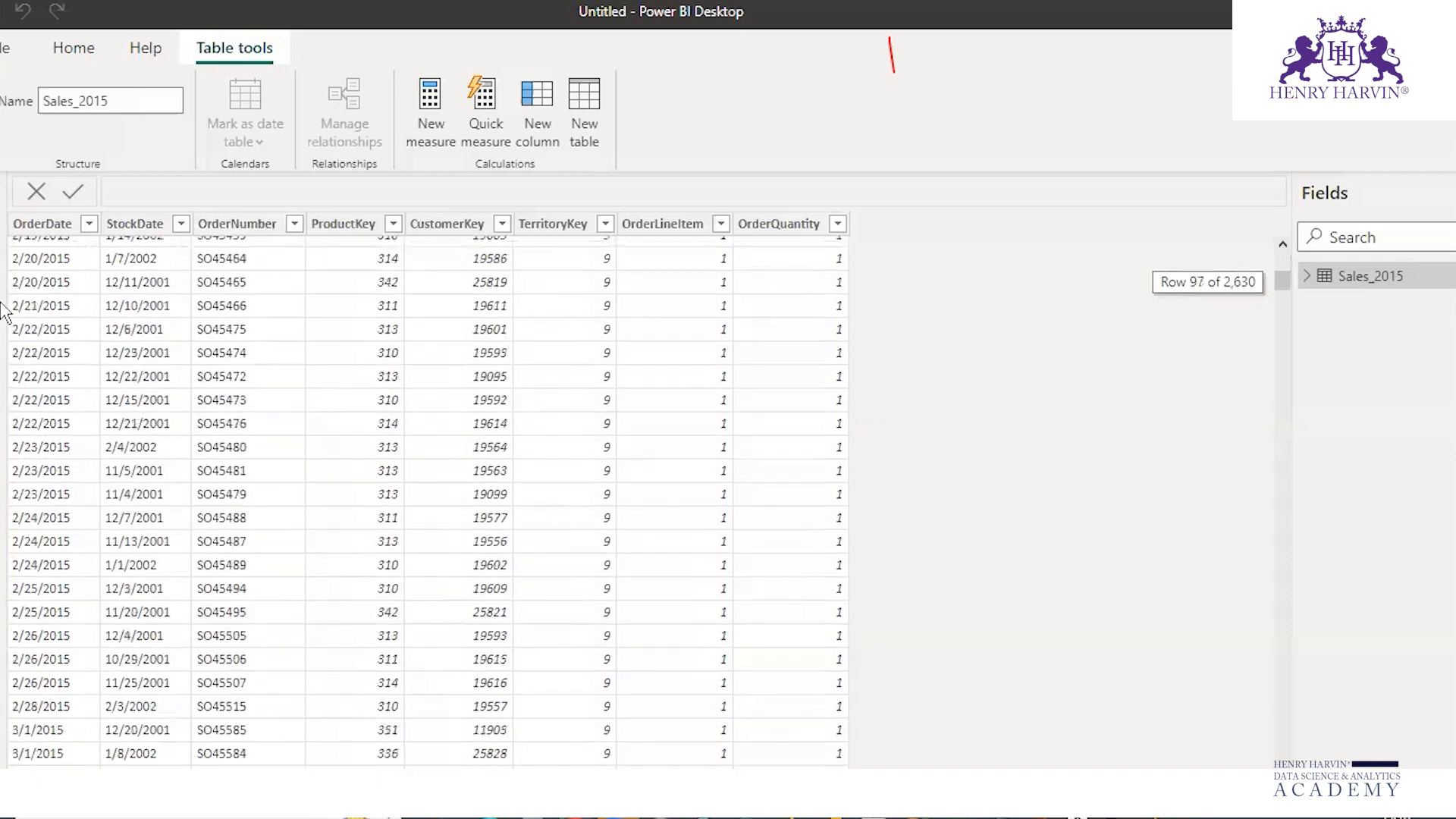
pyautogui.scroll(-7, 1180, 236)
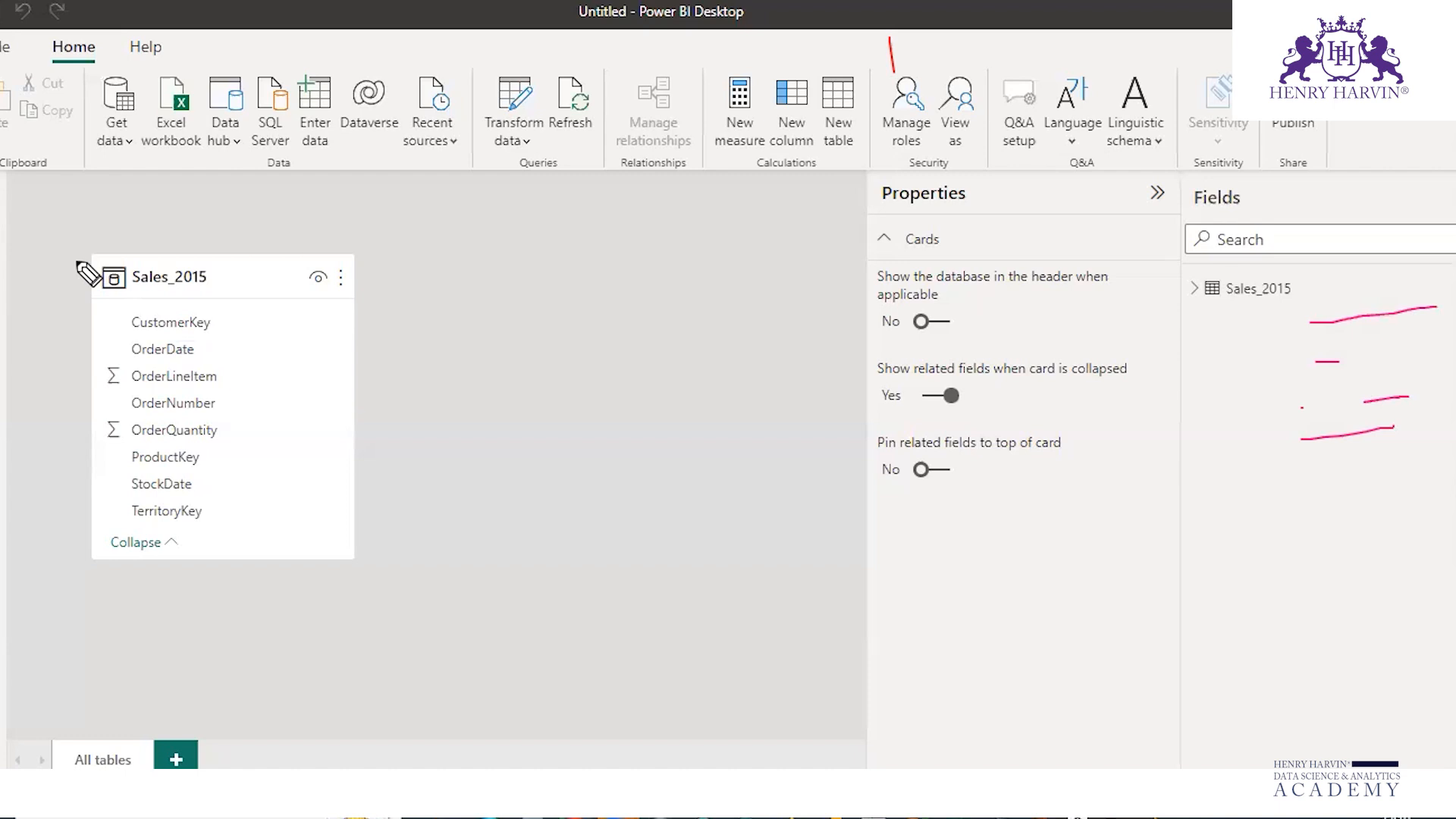
# Switch to the Model view and examine the Sales_2015 table card and its listed fields
pyautogui.moveTo(326, 232); pyautogui.dragTo(345, 257)
pyautogui.moveTo(446, 251); pyautogui.dragTo(260, 255)
pyautogui.moveTo(70, 248); pyautogui.dragTo(267, 248)
pyautogui.moveTo(401, 239); pyautogui.dragTo(425, 237)
pyautogui.moveTo(72, 256)
pyautogui.mouseDown()
pyautogui.moveTo(72, 567)
pyautogui.moveTo(318, 576)
pyautogui.mouseUp()
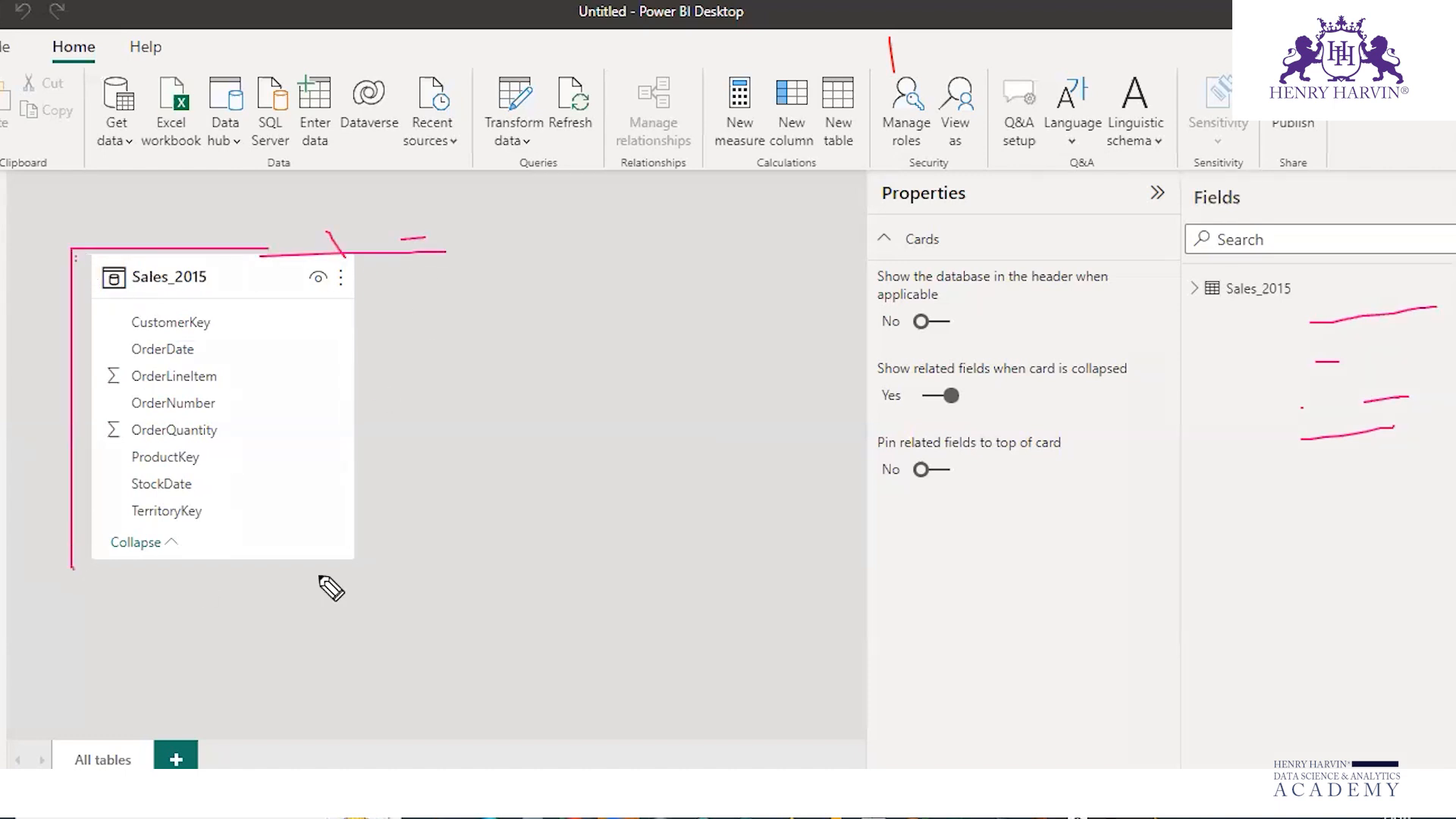
pyautogui.moveTo(369, 255)
pyautogui.mouseDown()
pyautogui.moveTo(357, 574)
pyautogui.moveTo(300, 573)
pyautogui.mouseUp()
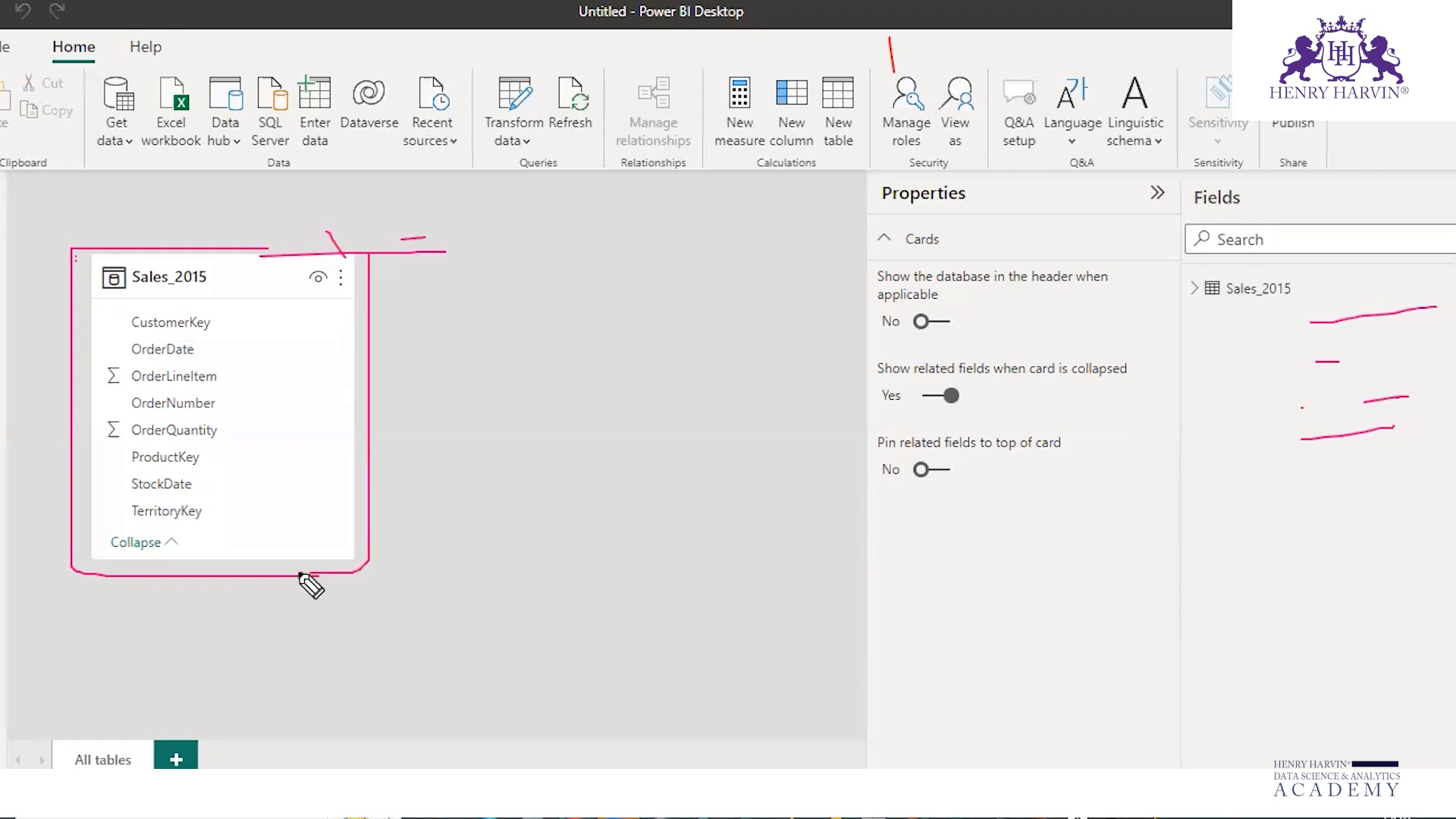